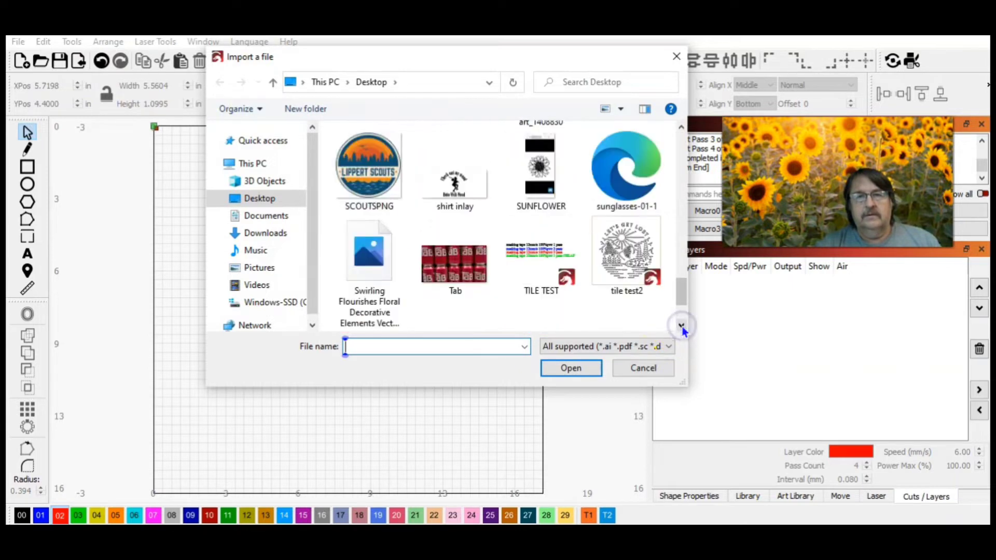
Step: Import the SUNFLOWER image from the Desktop into the workspace
click(548, 186)
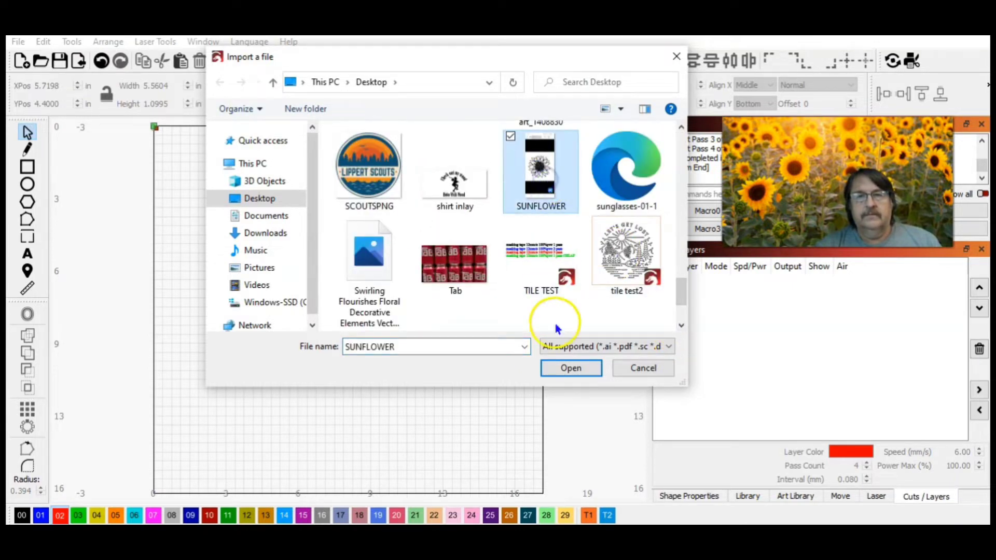
click(572, 370)
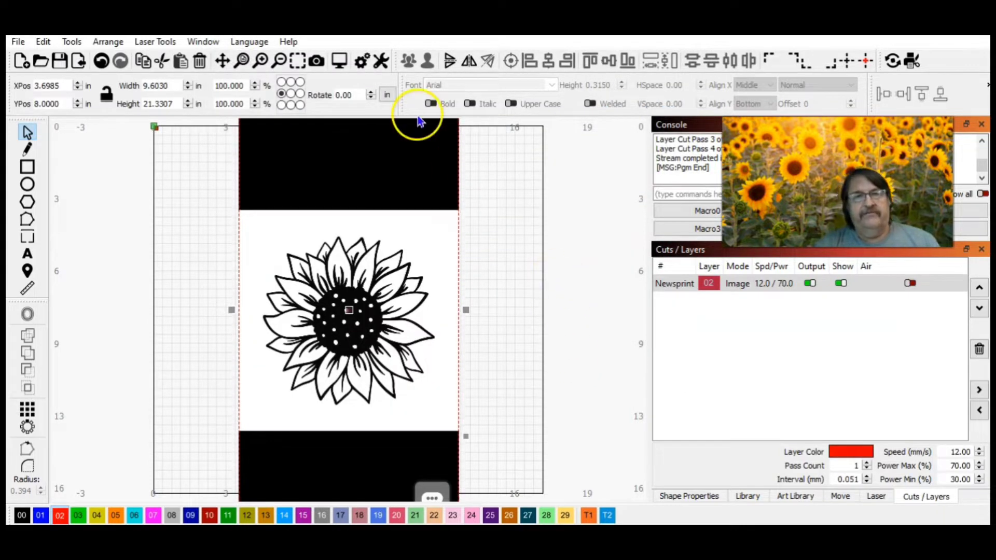
click(283, 65)
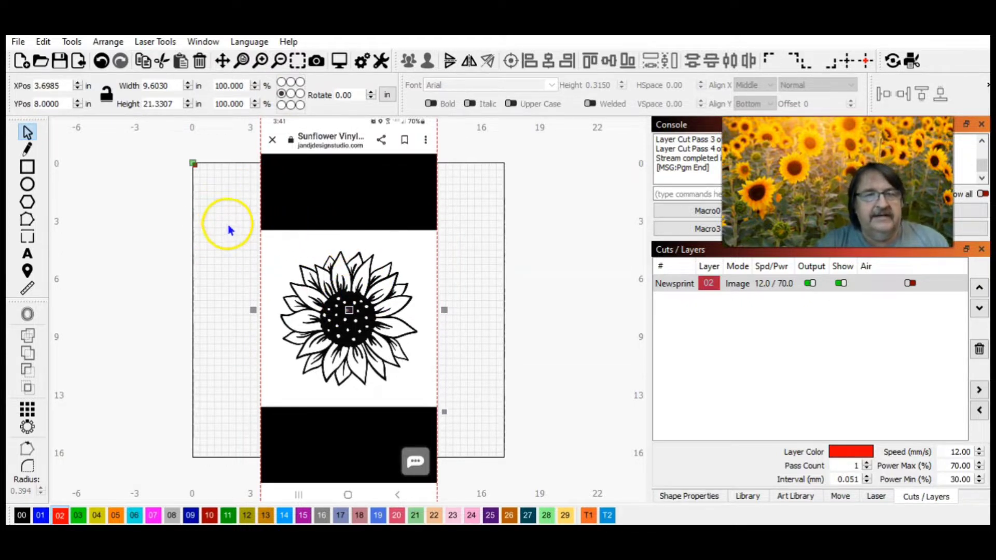
Step: Draw a square about 8.9 in wide around the sunflower drawing, leaving out the black bands of the screenshot
click(207, 238)
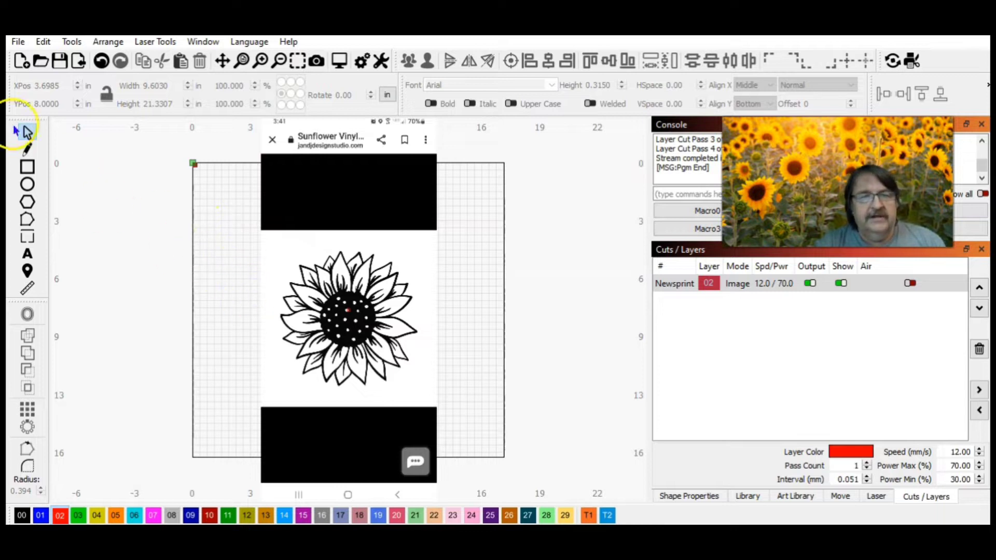
click(26, 169)
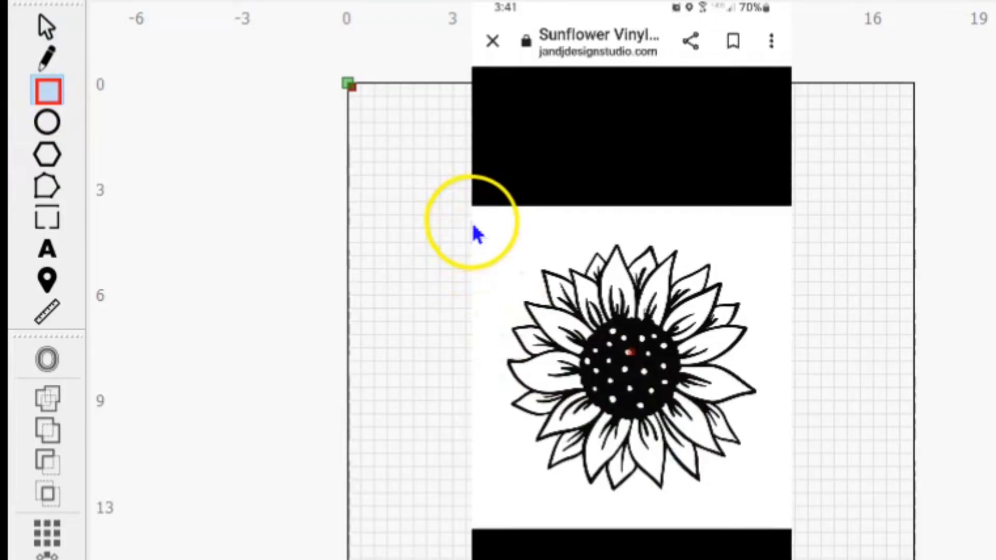
drag(261, 242, 339, 317)
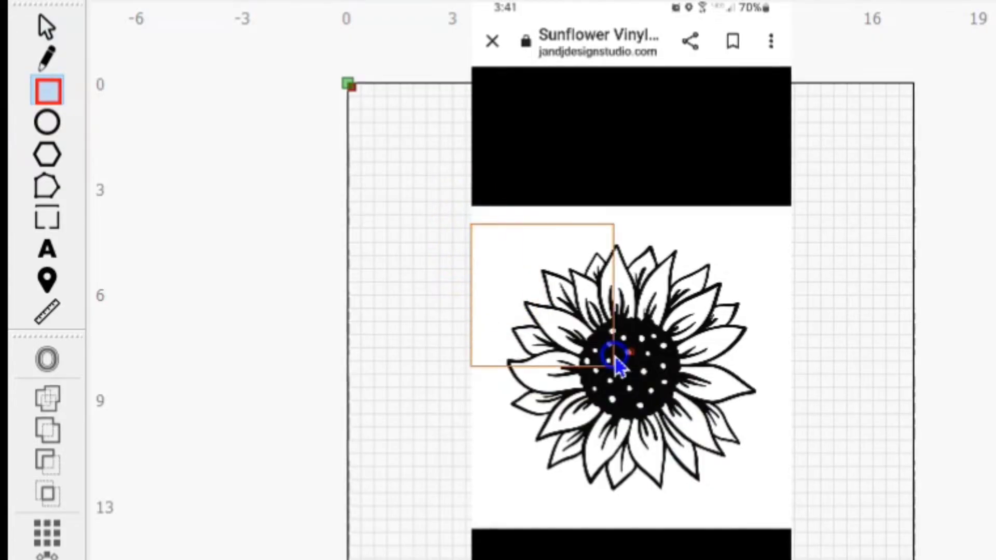
mouse_move(616, 359)
mouse_down()
mouse_move(788, 469)
mouse_move(808, 447)
mouse_move(769, 349)
mouse_move(771, 369)
mouse_up()
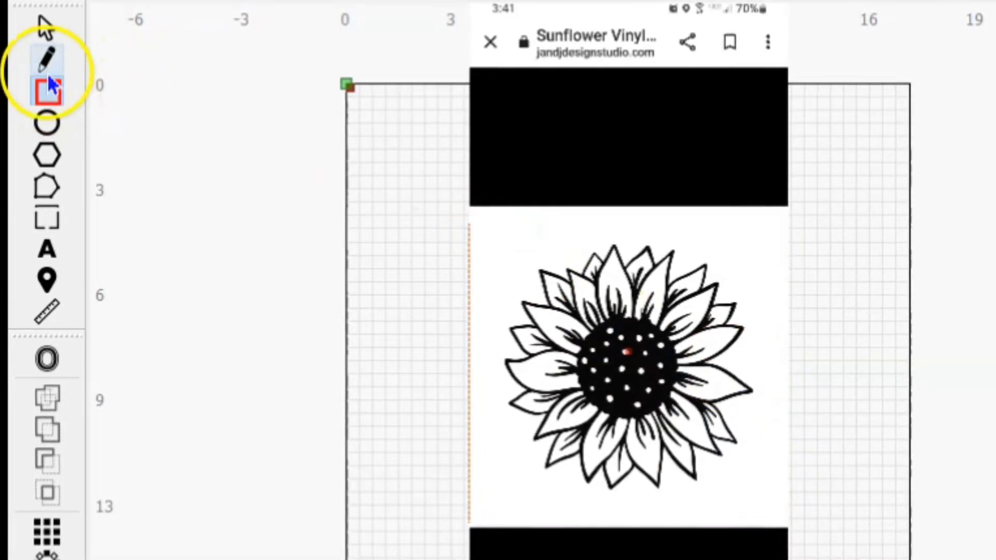
Step: Select the sunflower screenshot together with the drawn square and apply the square as a mask to the image
click(46, 26)
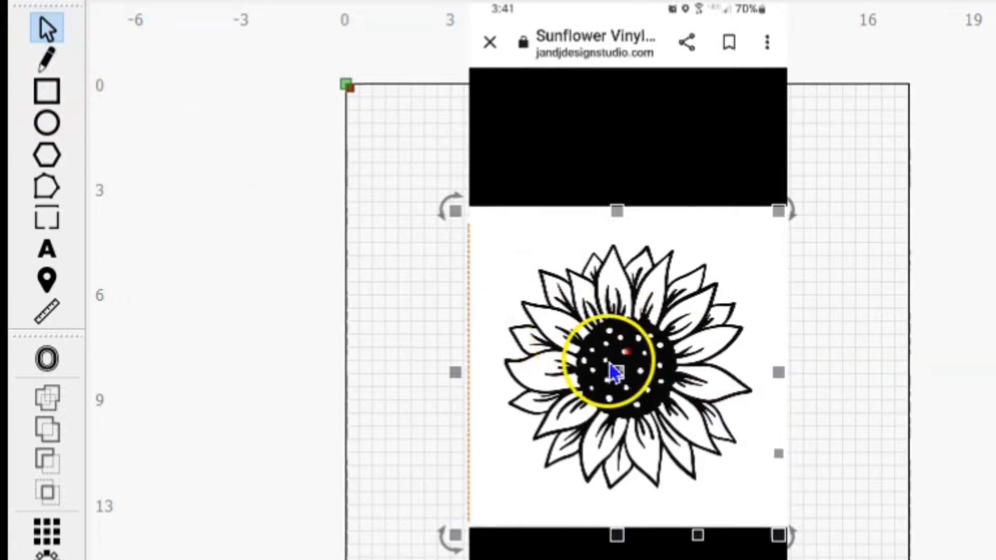
click(474, 149)
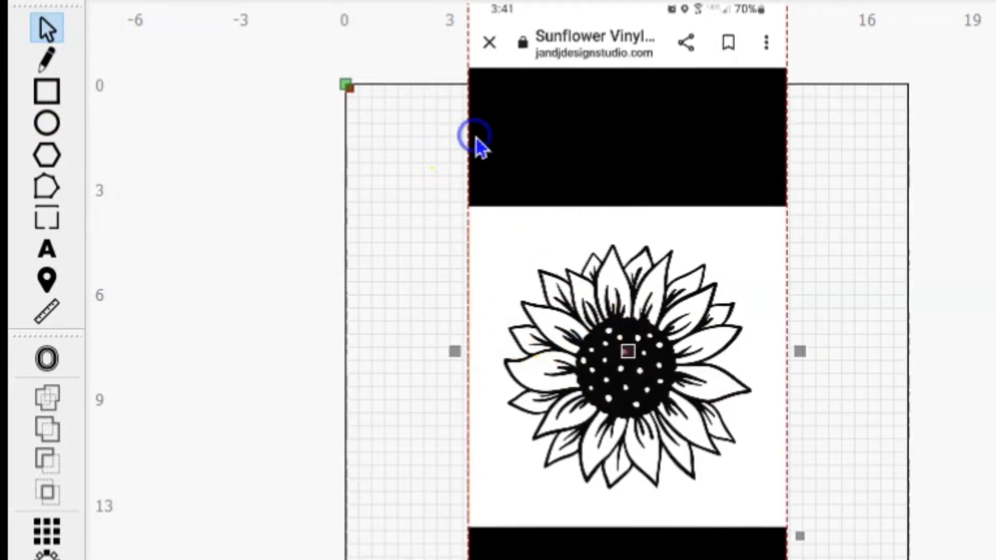
right_click(615, 385)
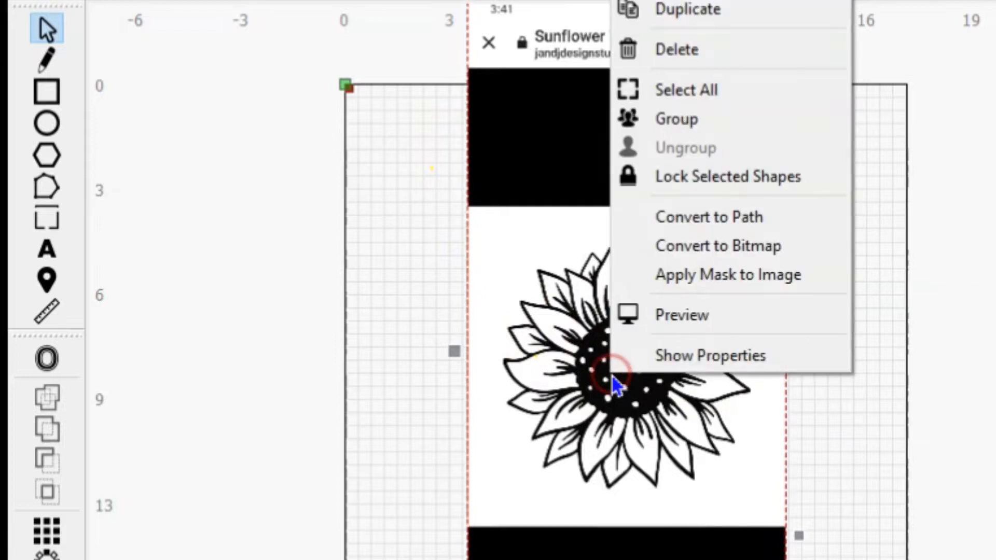
click(752, 275)
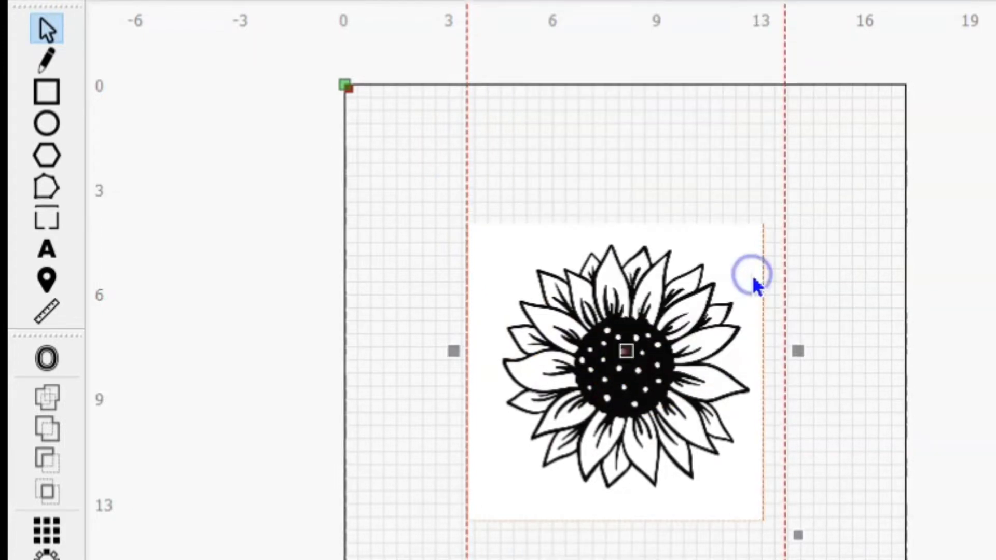
Step: Flatten the image mask on the sunflower and move the cropped image to about X 4.25, Y 8.91 in
right_click(565, 388)
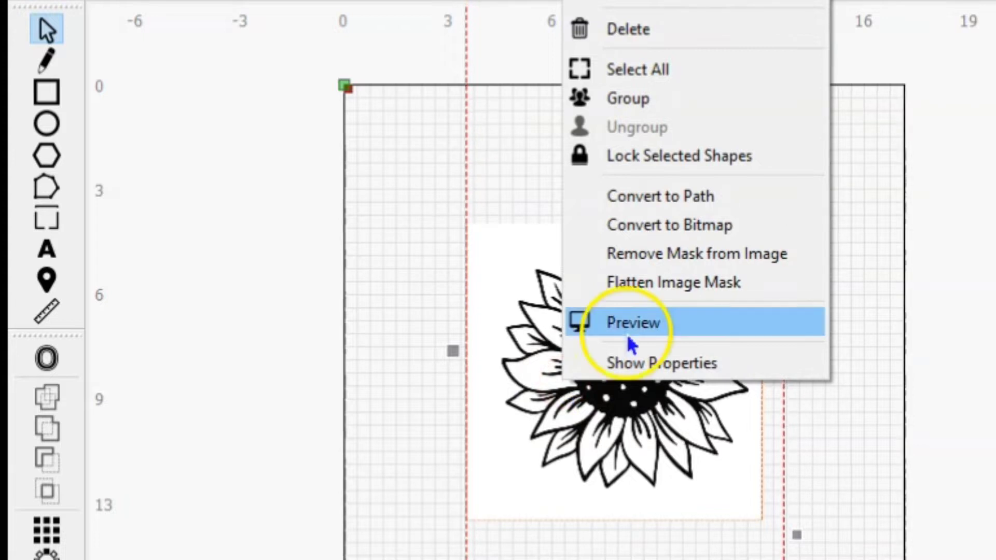
click(690, 284)
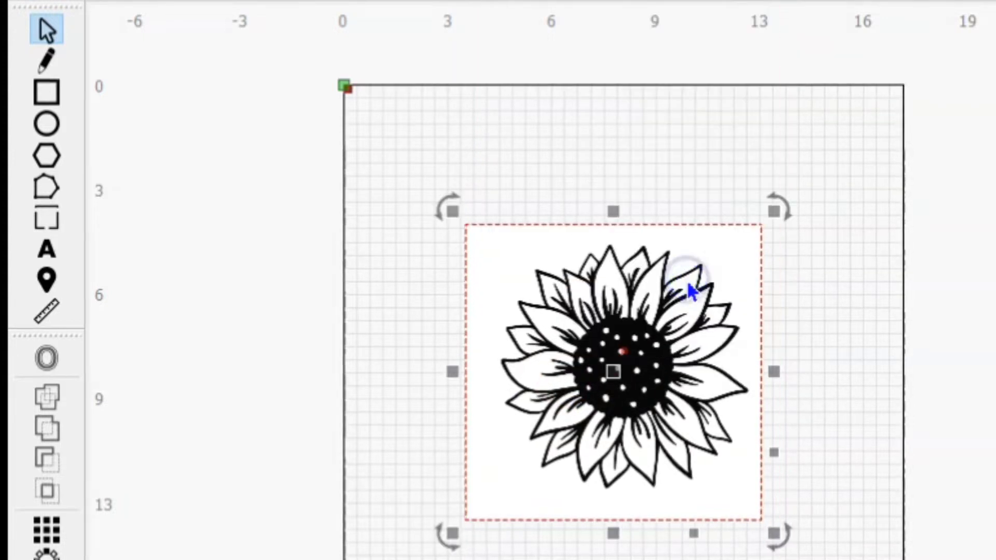
click(945, 351)
click(394, 238)
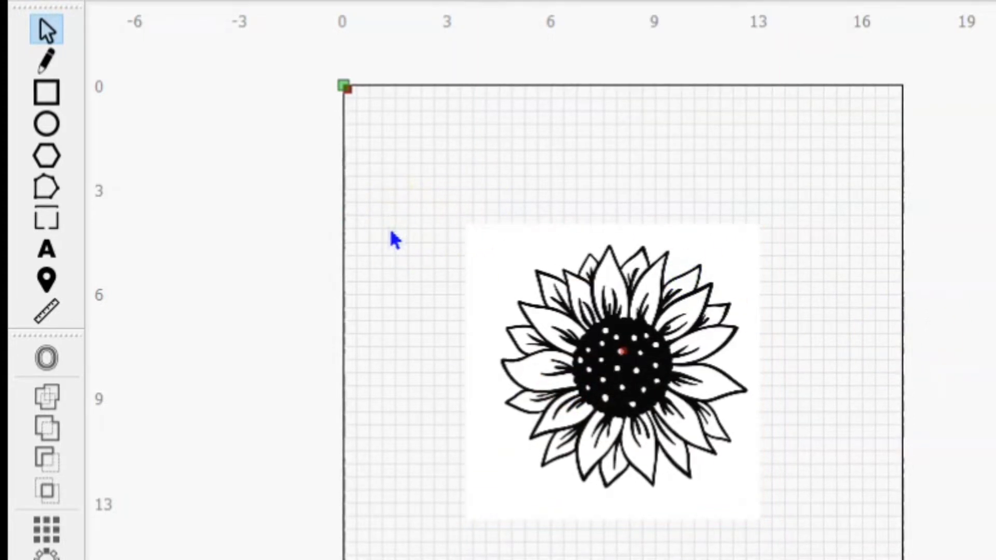
mouse_move(657, 366)
mouse_down()
mouse_move(562, 340)
mouse_move(812, 334)
mouse_move(656, 244)
mouse_move(674, 376)
mouse_up()
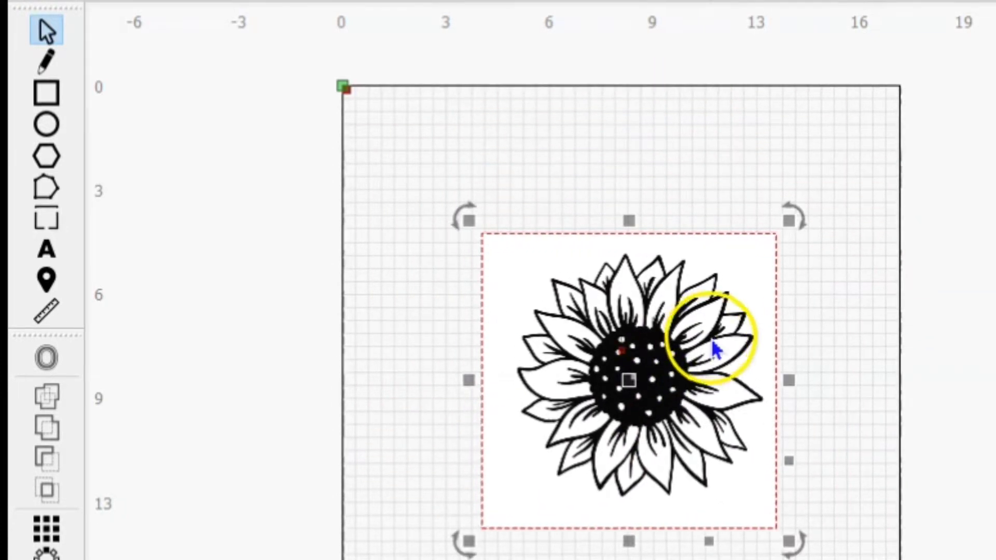
Step: Adjust the cropped sunflower image with contrast 70 and slightly raised enhance radius and enhance amount
right_click(593, 362)
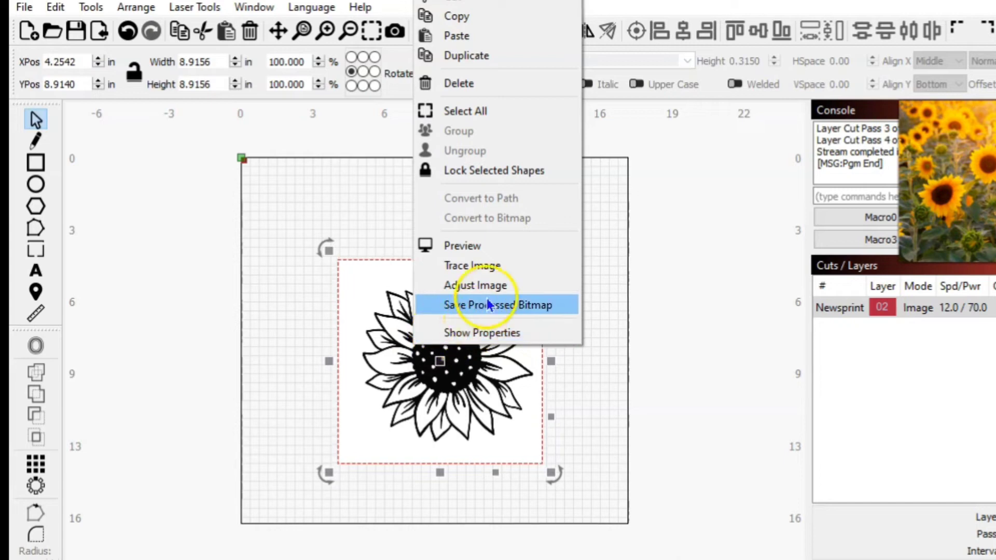
click(702, 272)
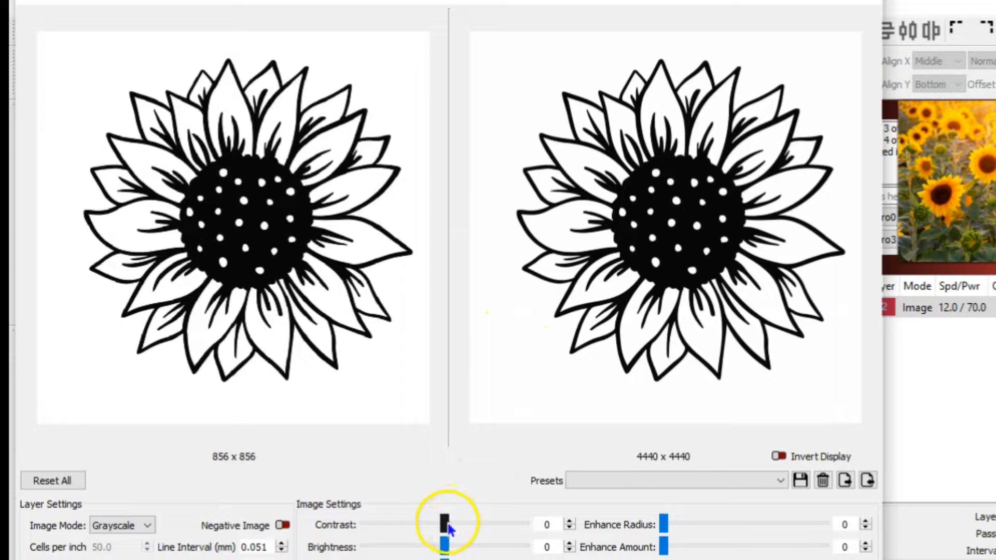
click(524, 524)
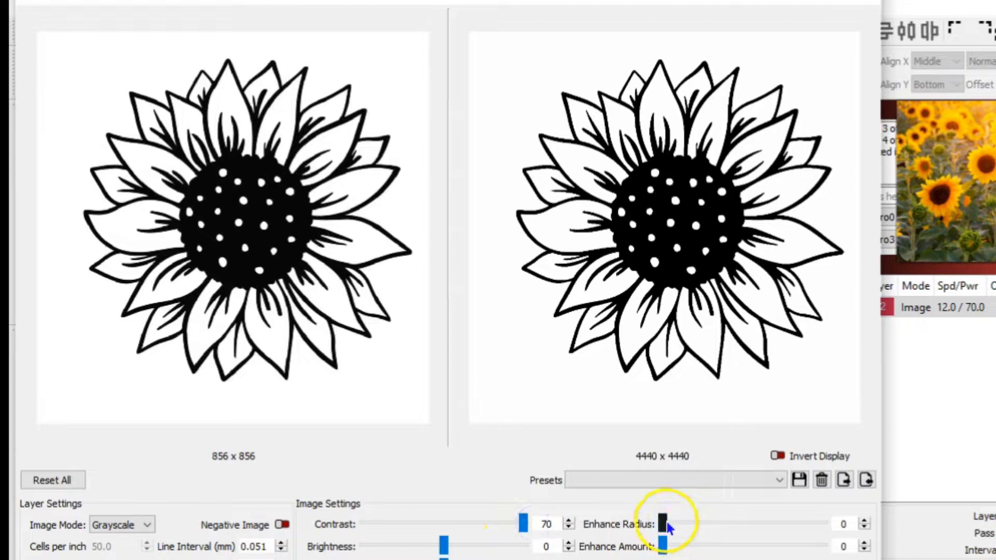
click(865, 521)
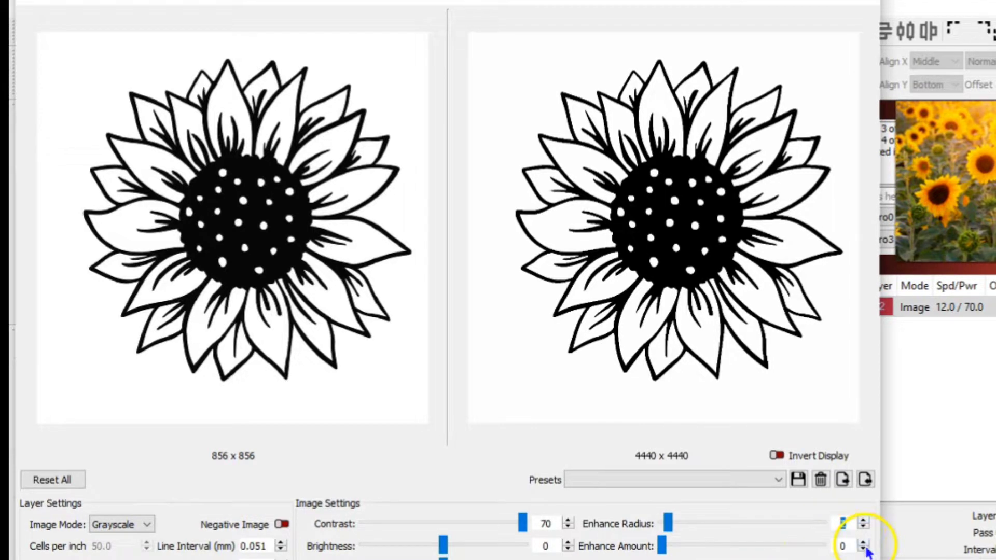
click(864, 544)
click(865, 545)
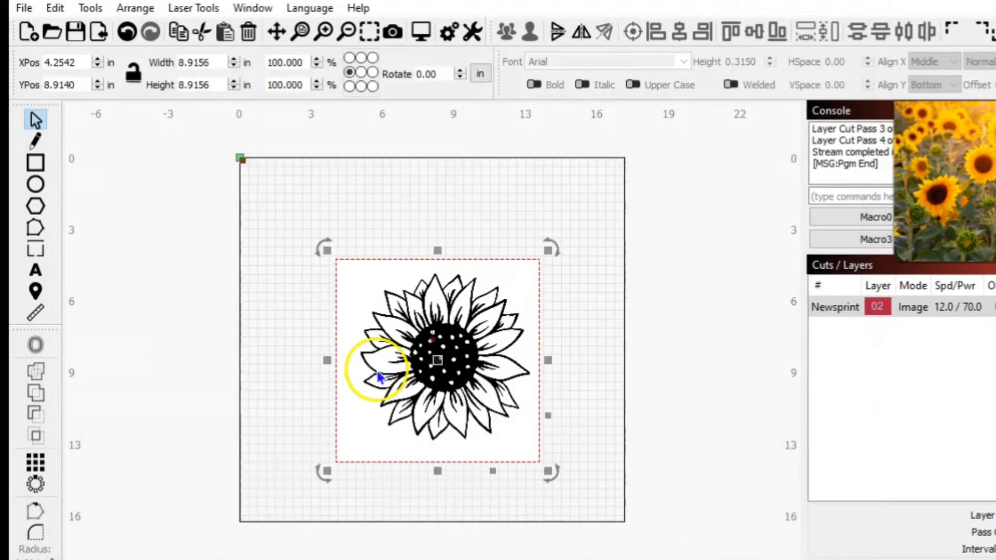
Step: Trace the adjusted sunflower image into vector outlines, removing the source image after the trace
right_click(378, 378)
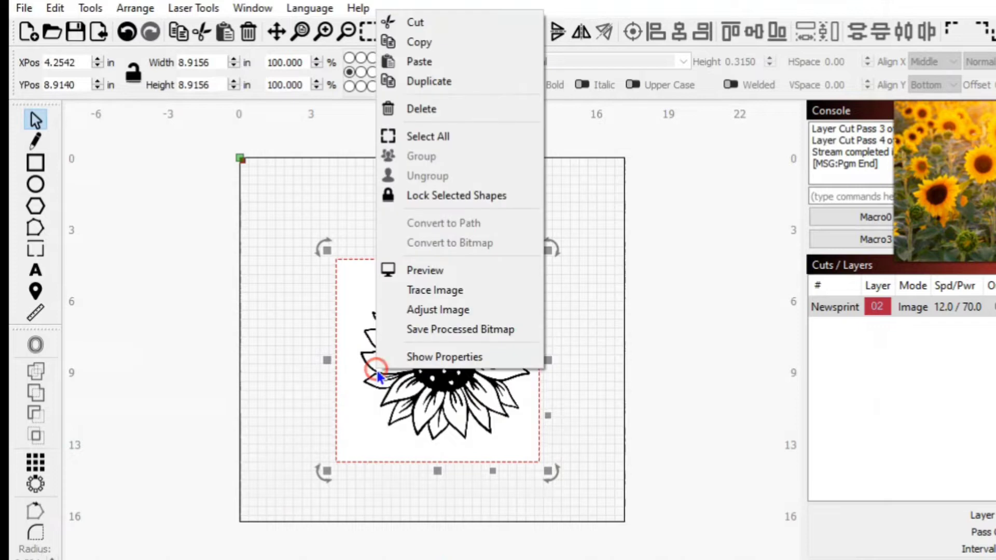
click(465, 294)
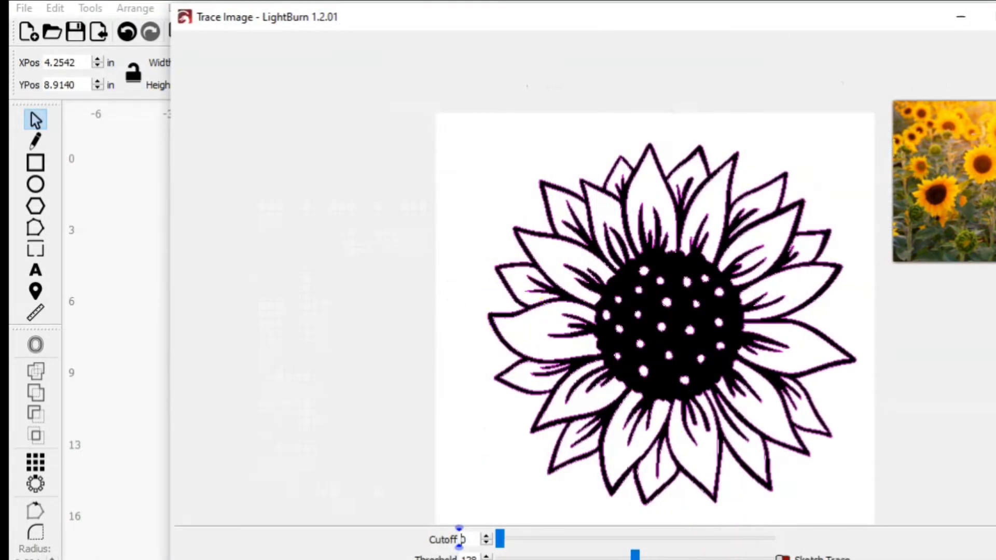
key(Return)
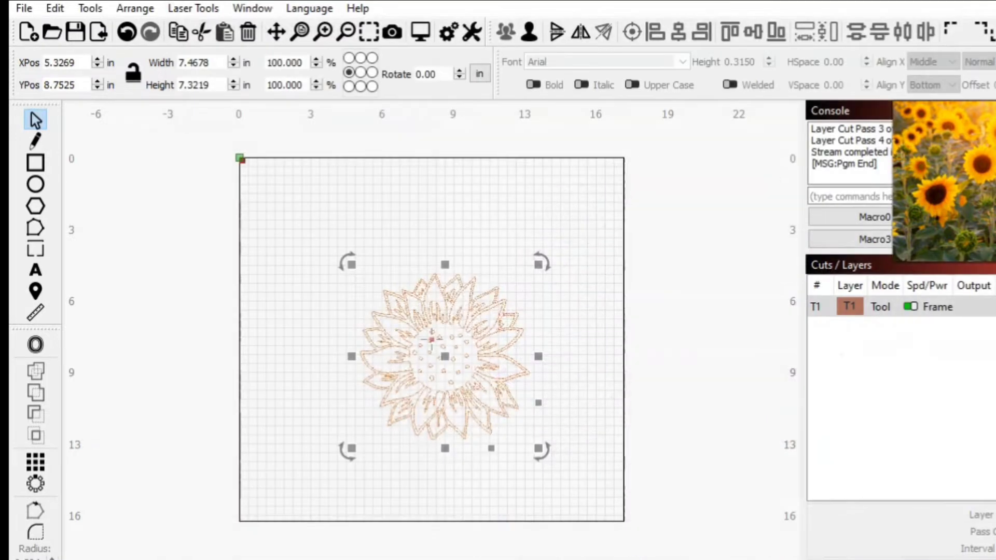
click(658, 474)
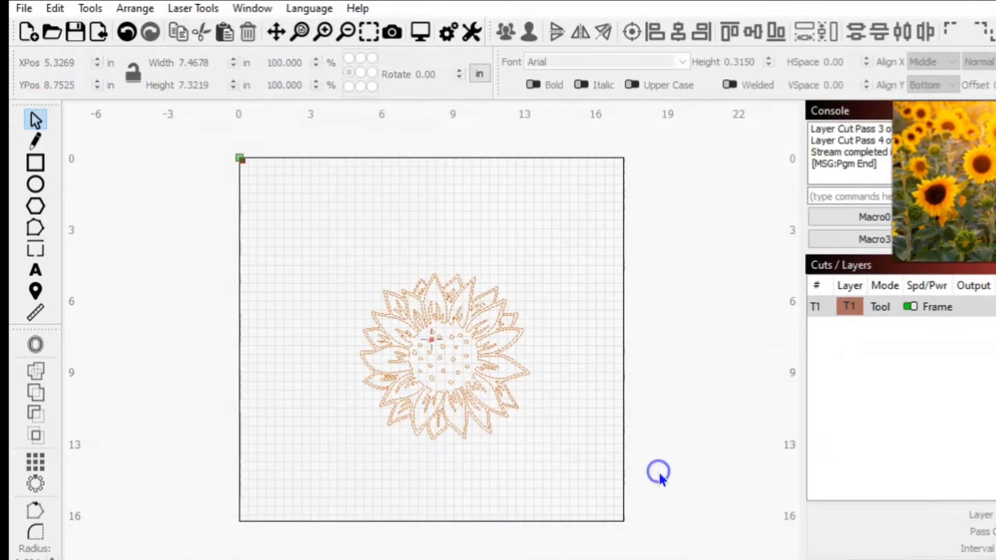
Step: Assign all traced sunflower outlines to the black layer 00
drag(322, 230, 585, 471)
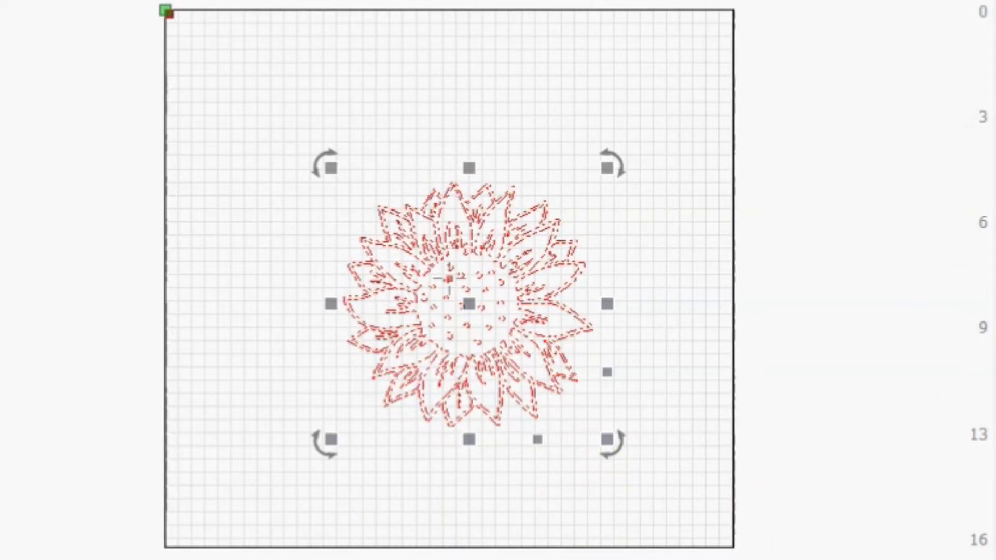
click(205, 476)
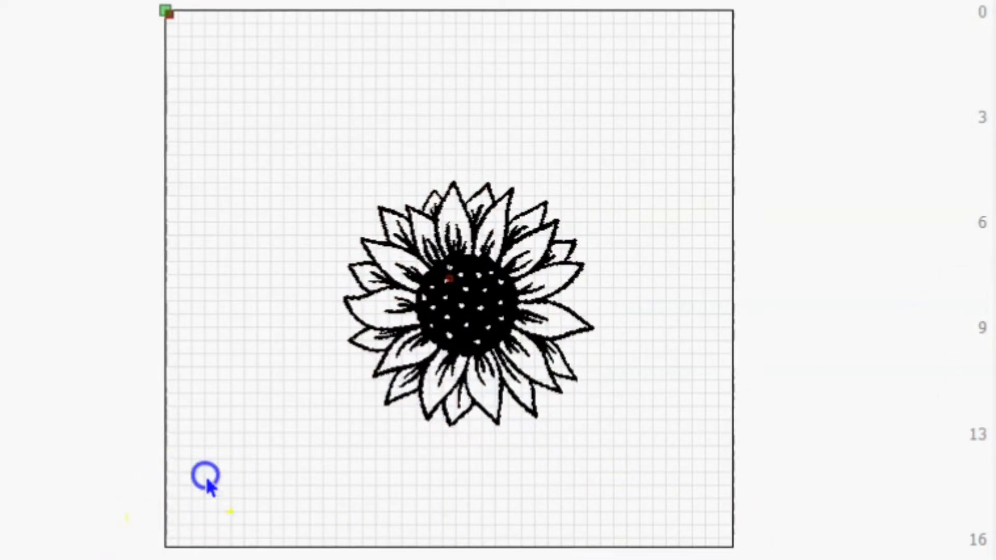
drag(300, 151, 548, 446)
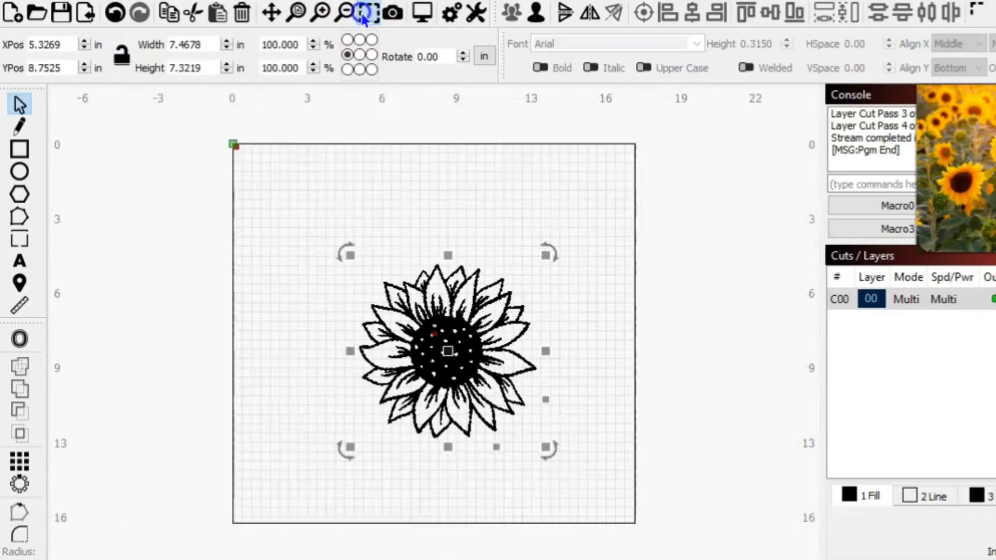
Step: Move the filled sunflower slightly on the workspace, to about X 5.50, Y 8.70 in
click(367, 11)
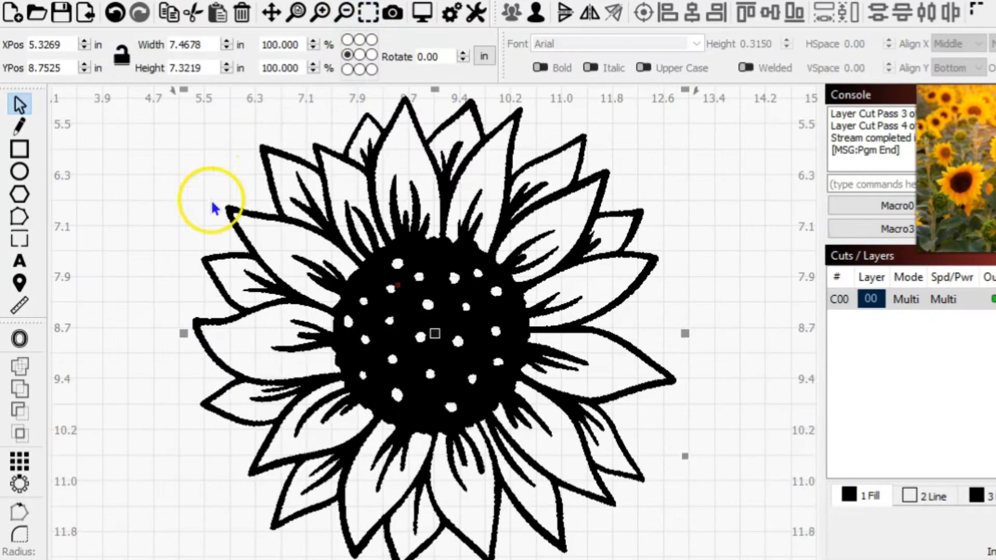
click(177, 215)
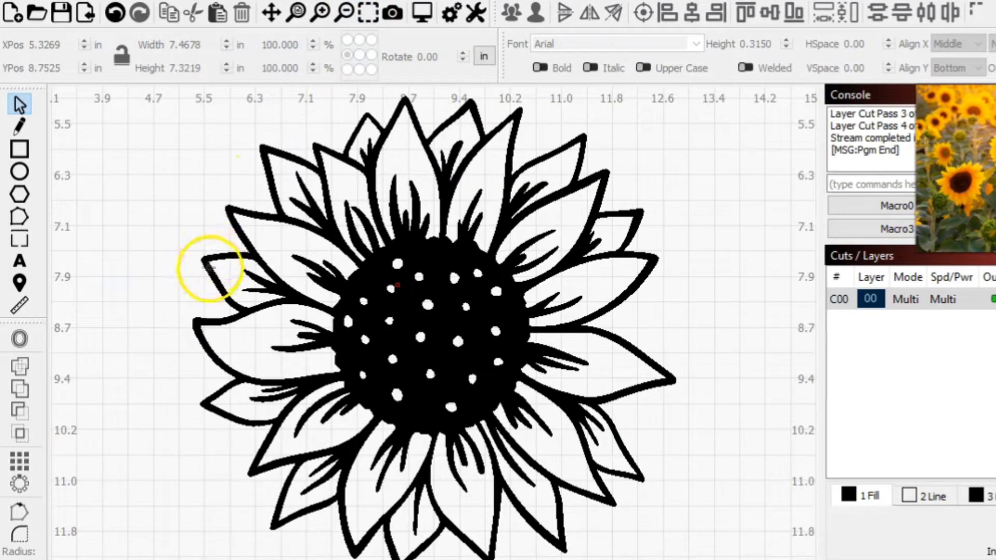
click(209, 279)
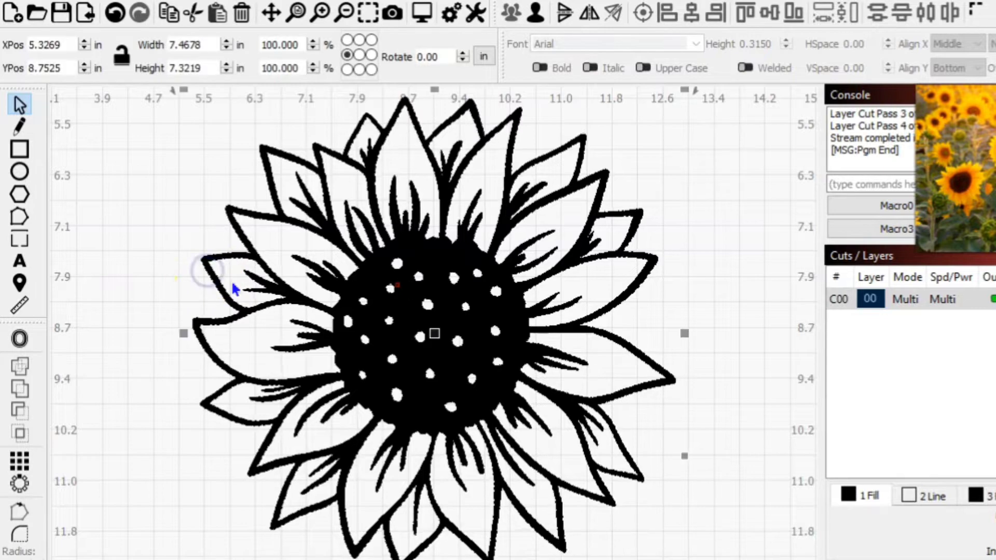
mouse_move(460, 369)
mouse_down()
mouse_move(377, 375)
mouse_move(468, 369)
mouse_move(474, 360)
mouse_up()
click(478, 329)
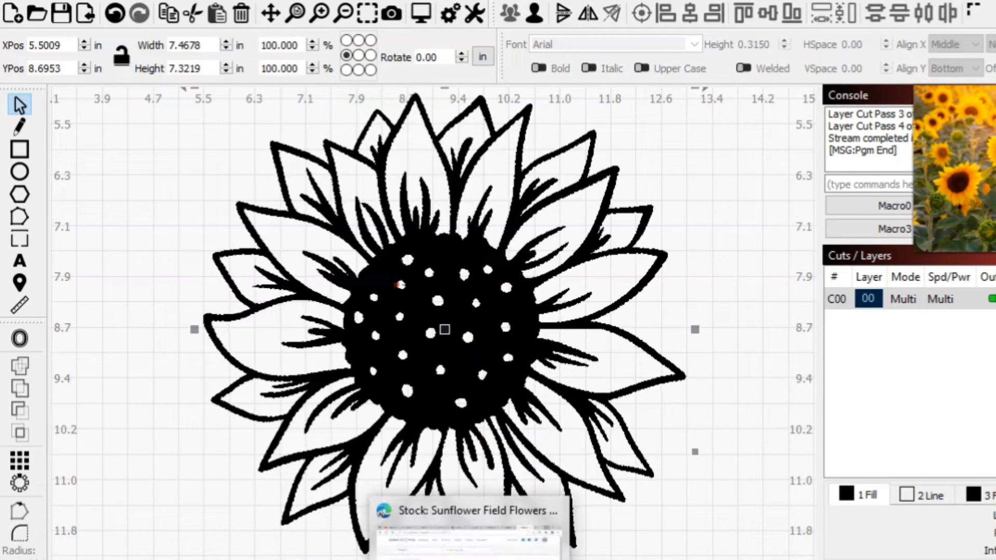
Step: Switch to the web browser and examine the seed pattern in the close-up sunflower photo on Bing Images
click(470, 545)
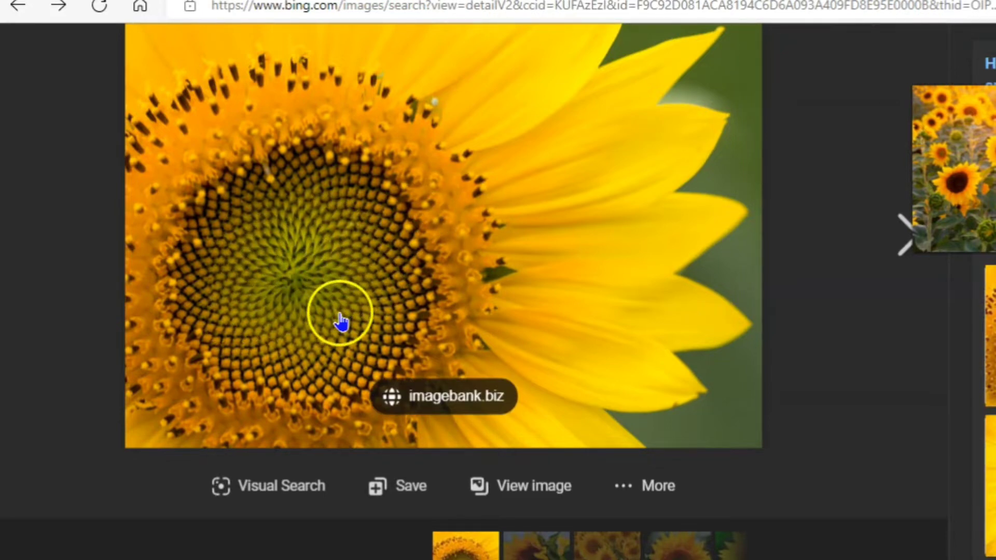
click(320, 314)
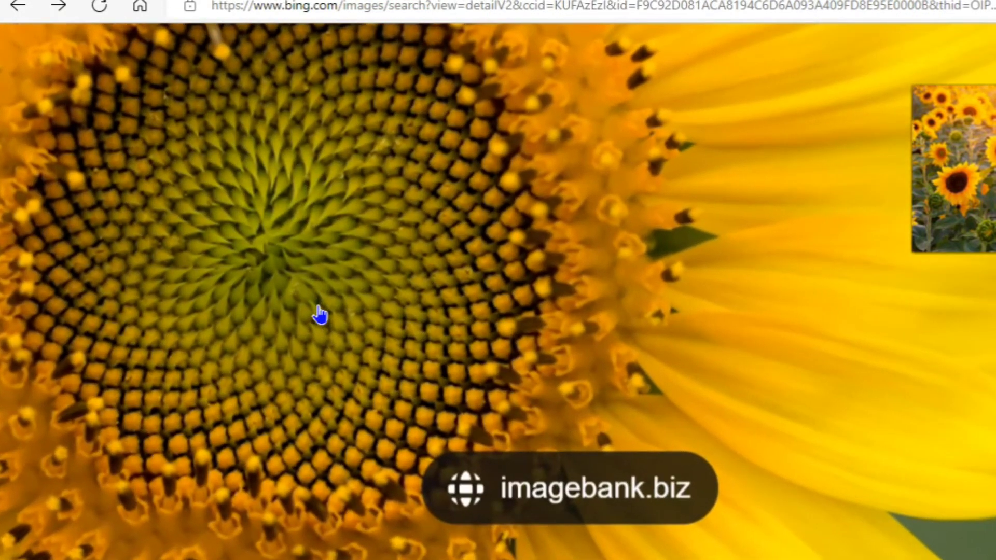
drag(229, 295, 296, 293)
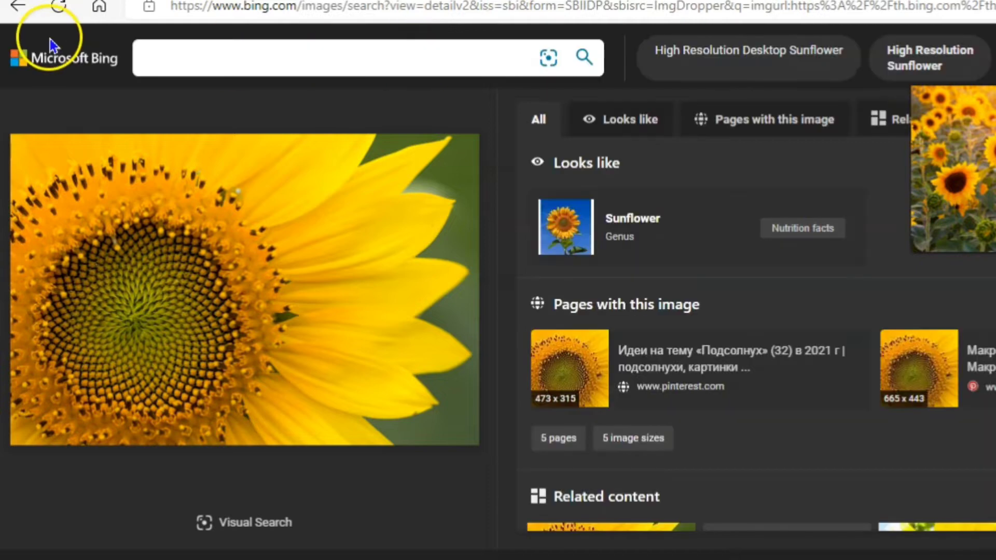
click(15, 16)
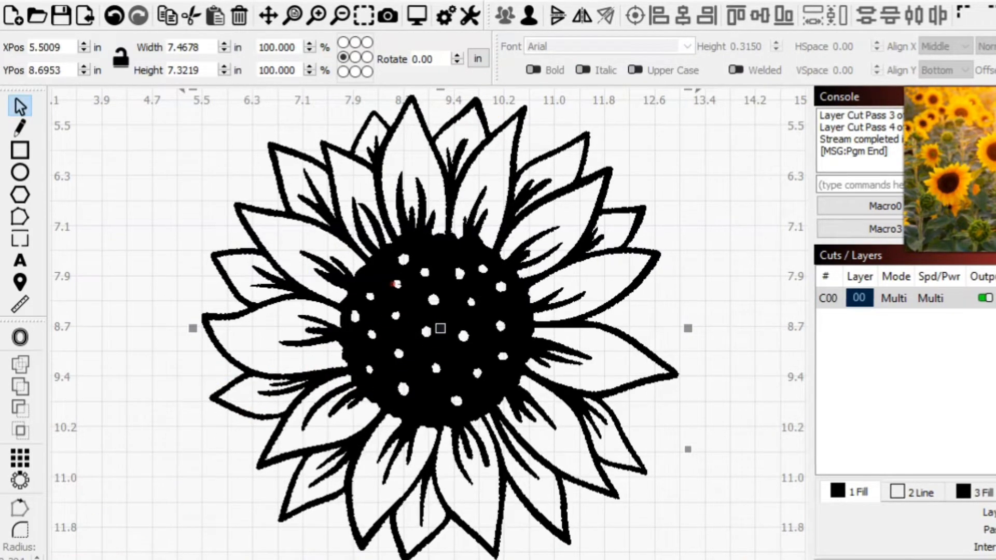
Step: Assign the traced sunflower to the red line layer 02 and ungroup it into separate outlines
click(118, 559)
click(155, 435)
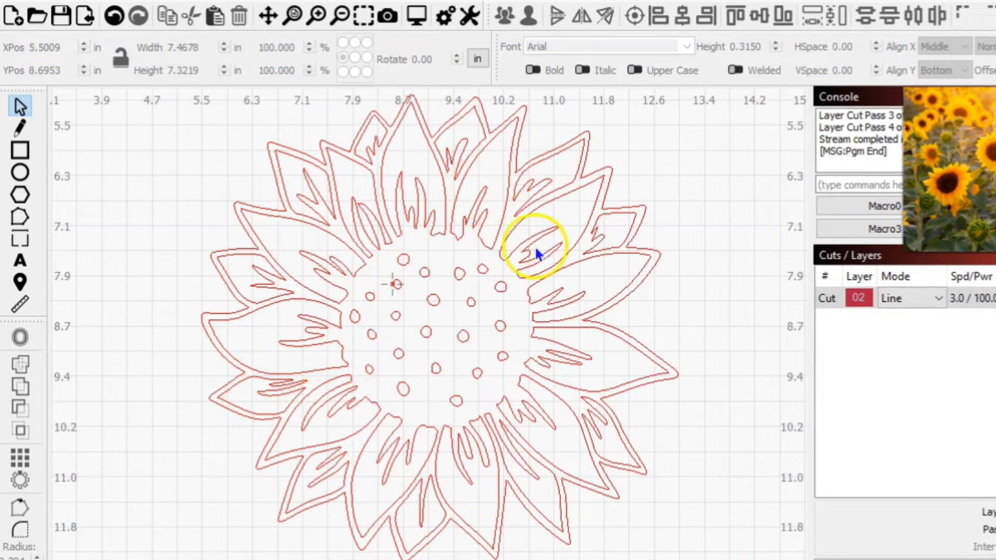
click(461, 275)
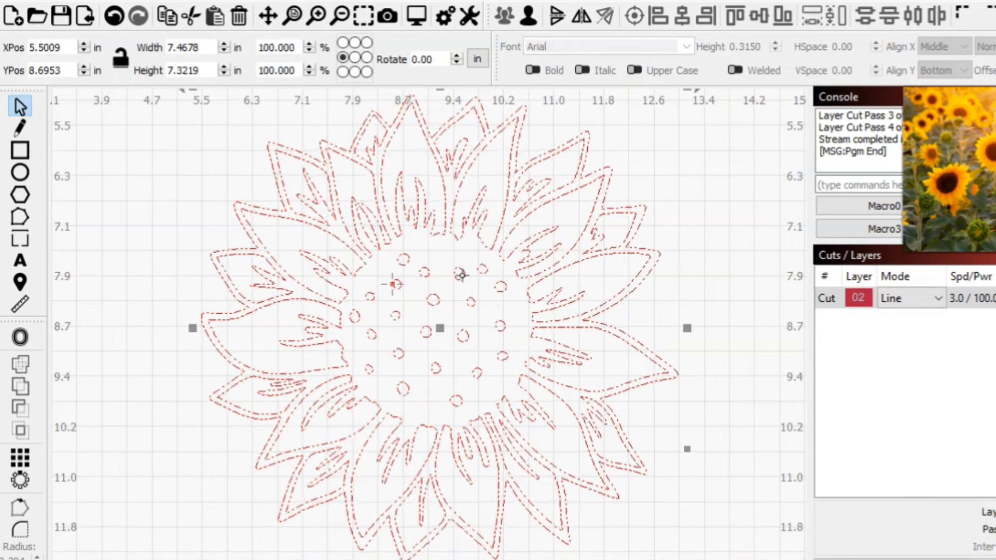
click(535, 24)
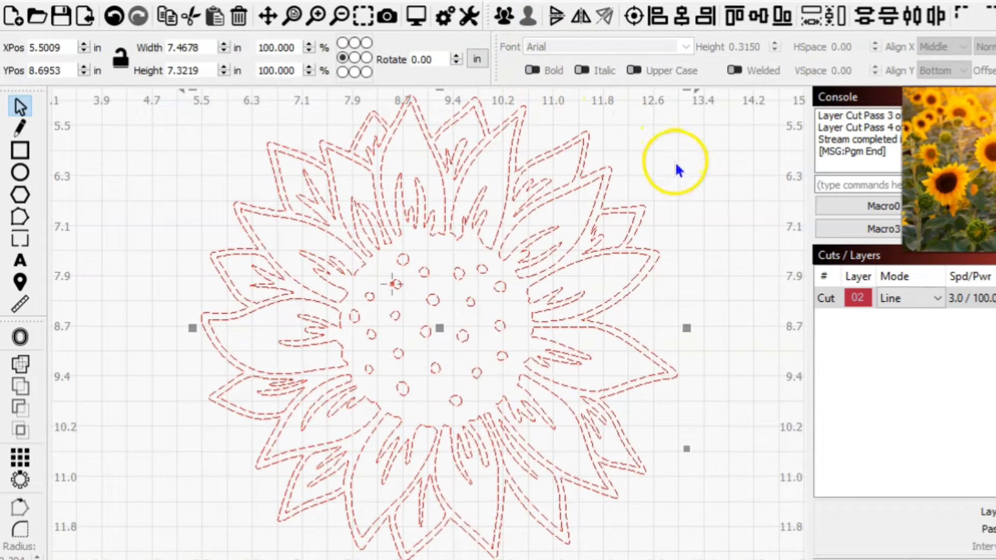
click(674, 161)
Step: Select the small seed circles across the sunflower's center together and delete them
click(431, 302)
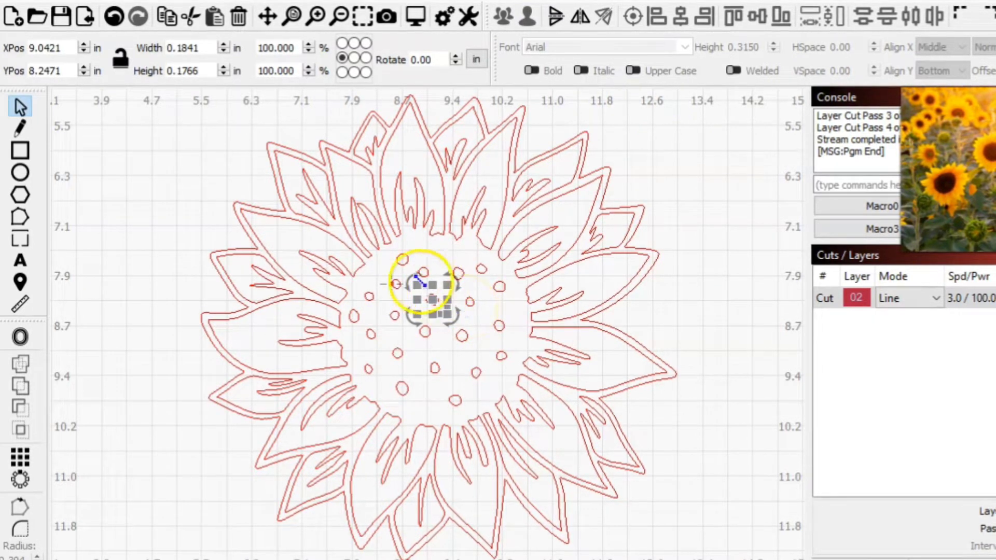
shift+click(404, 261)
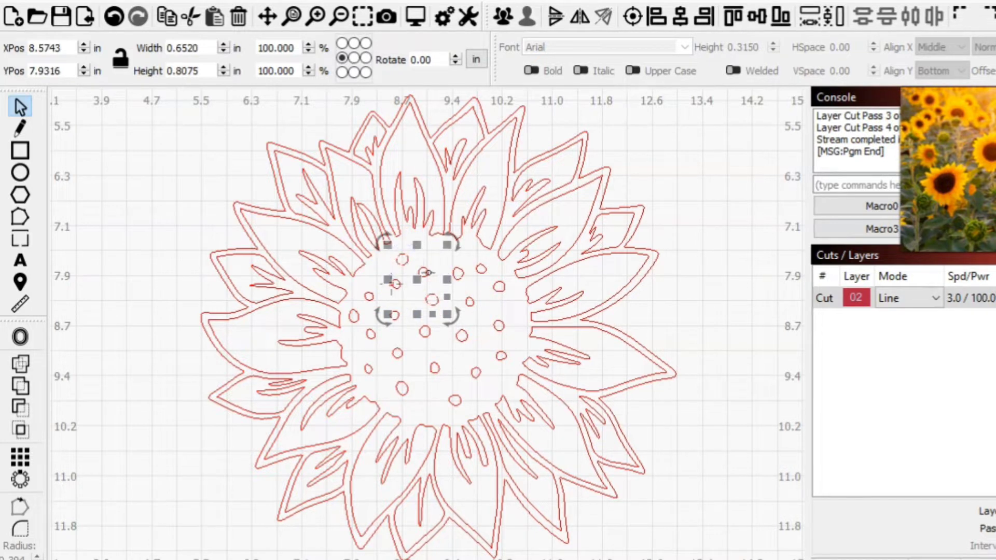
shift+click(426, 274)
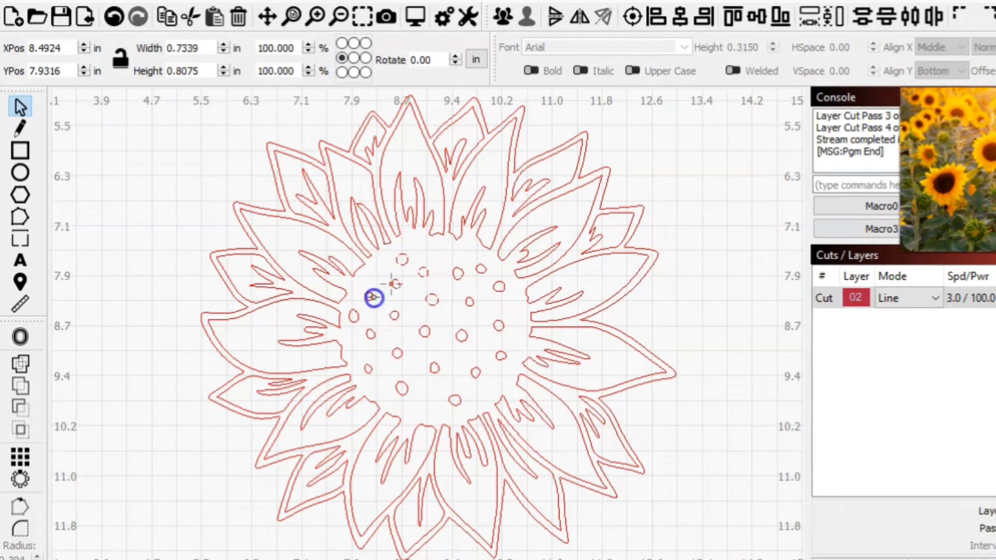
shift+click(354, 315)
shift+click(368, 334)
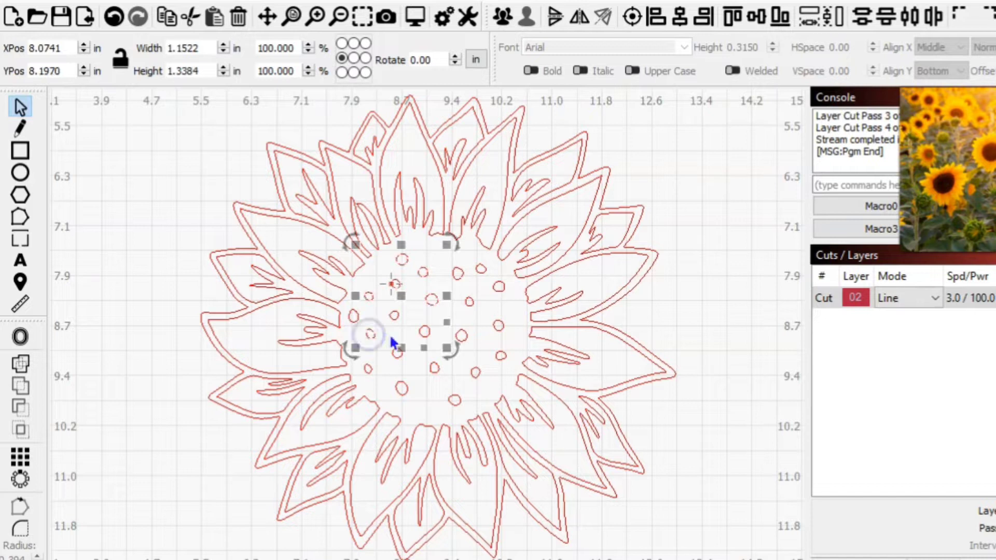
shift+click(357, 315)
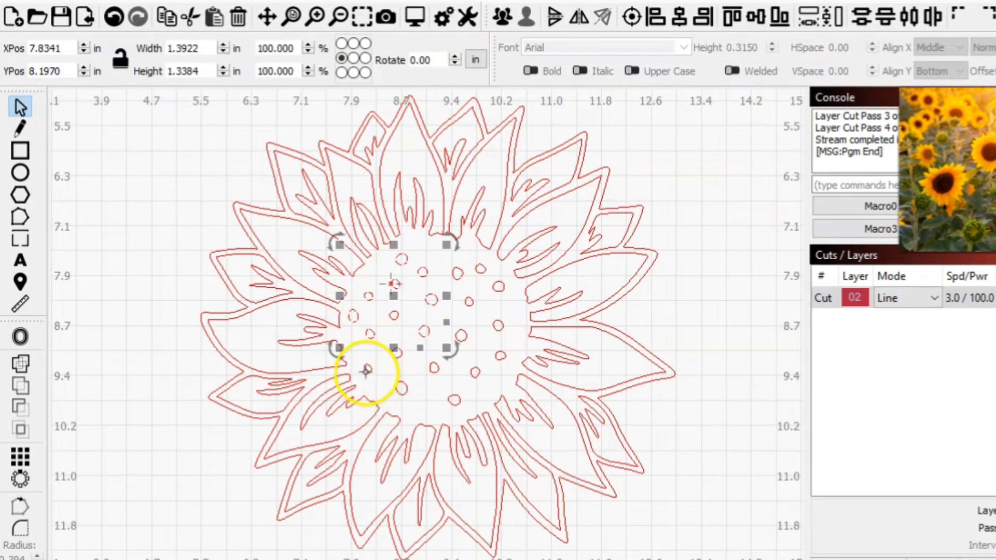
shift+click(406, 389)
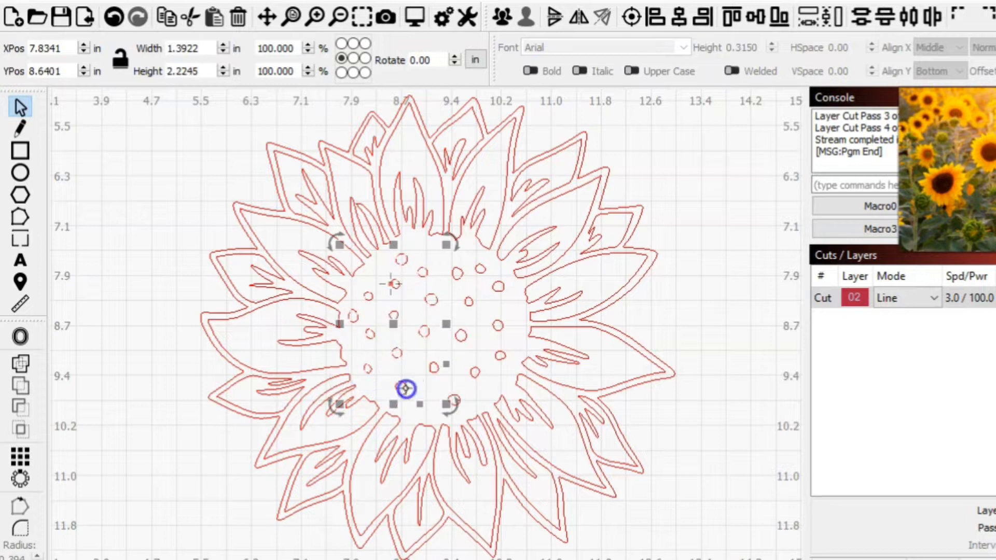
shift+click(468, 371)
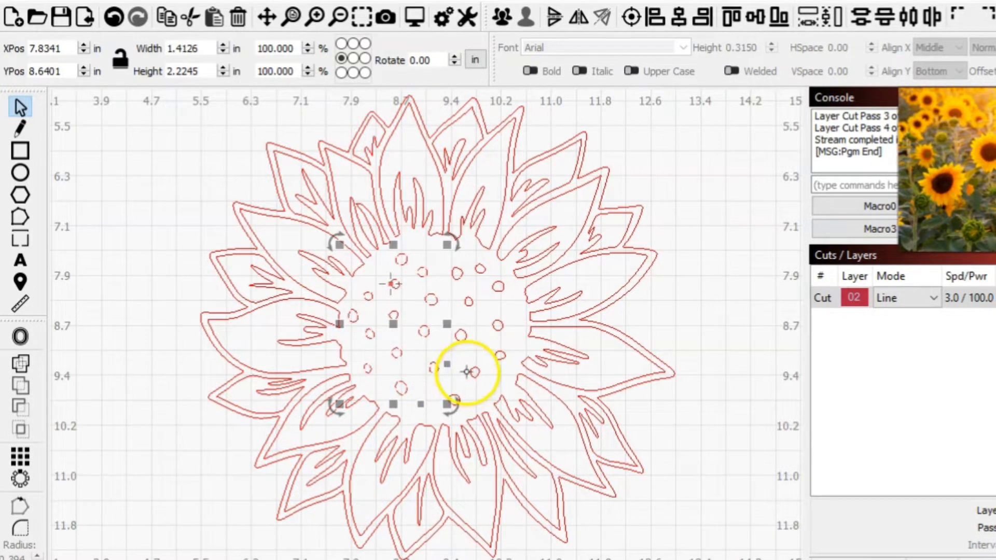
shift+click(463, 338)
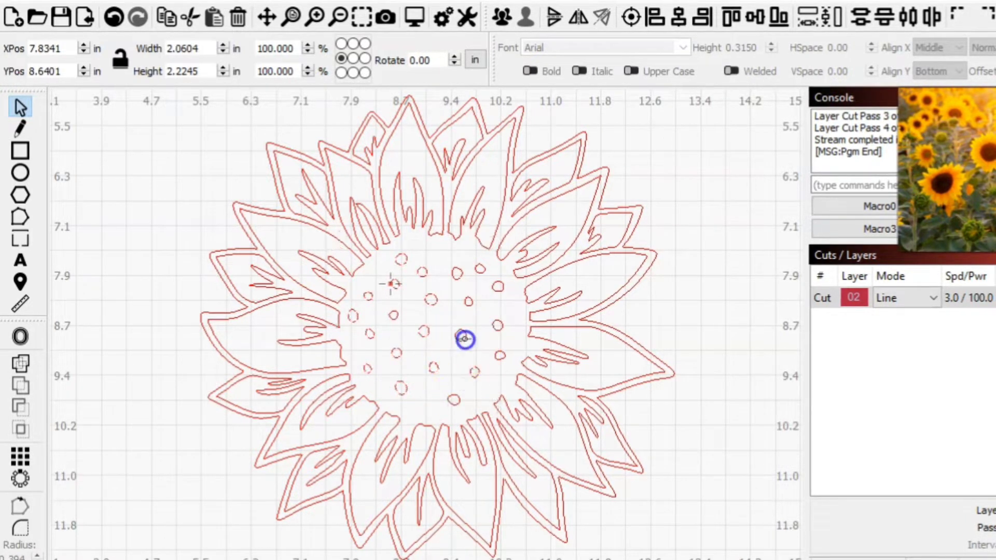
shift+click(480, 265)
shift+click(497, 287)
shift+click(498, 324)
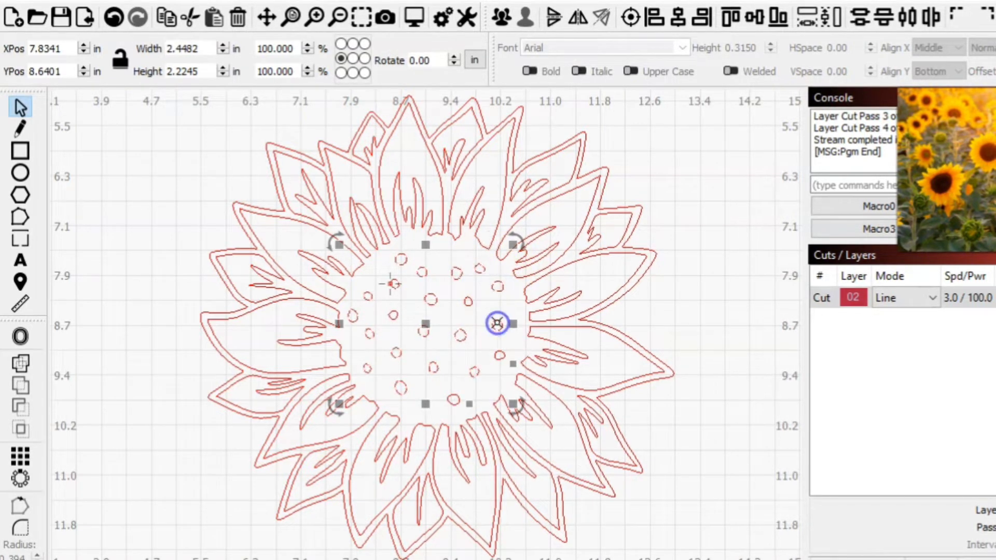
shift+click(496, 359)
shift+click(460, 410)
shift+click(454, 399)
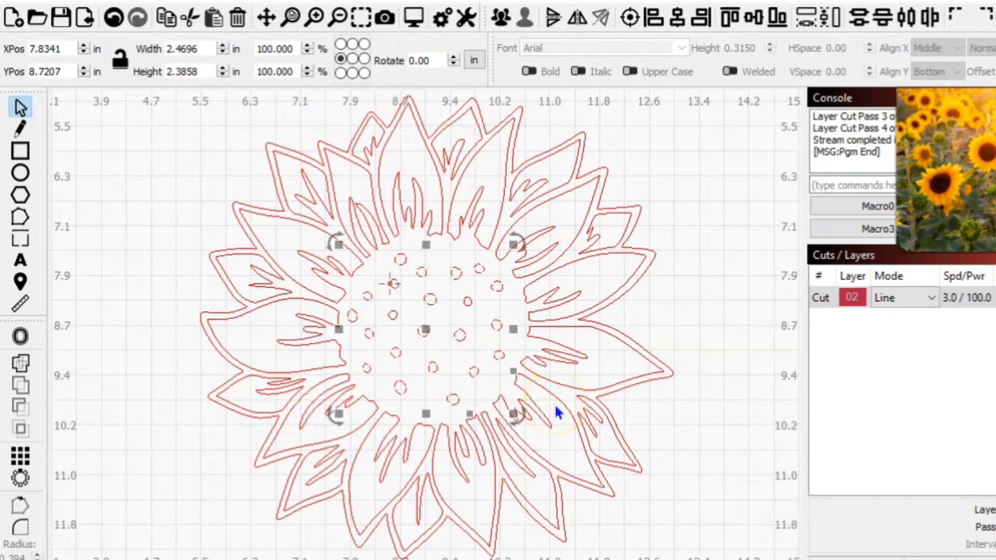
key(Delete)
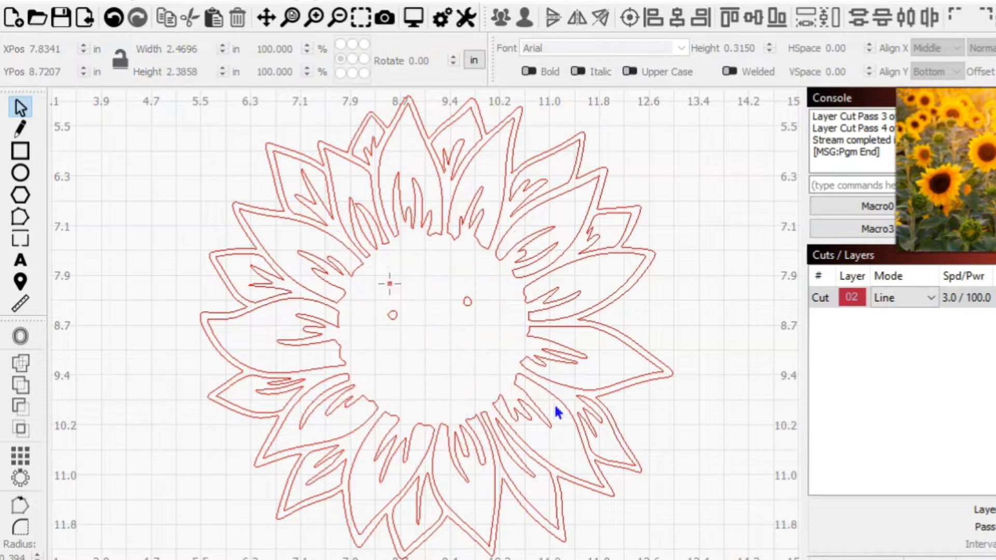
Step: Delete the two leftover seed circles inside the sunflower's center
click(552, 413)
click(462, 311)
click(467, 301)
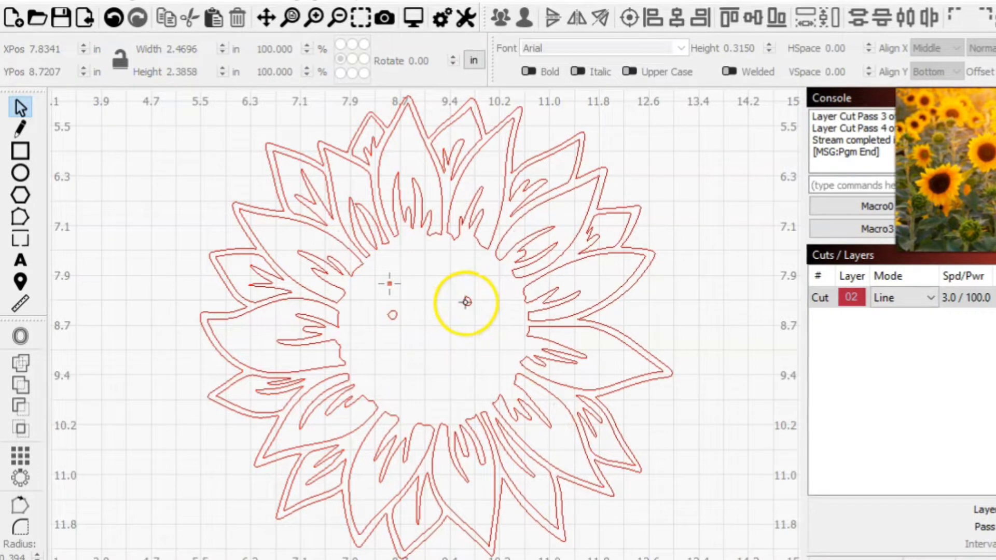
shift+click(392, 315)
key(Delete)
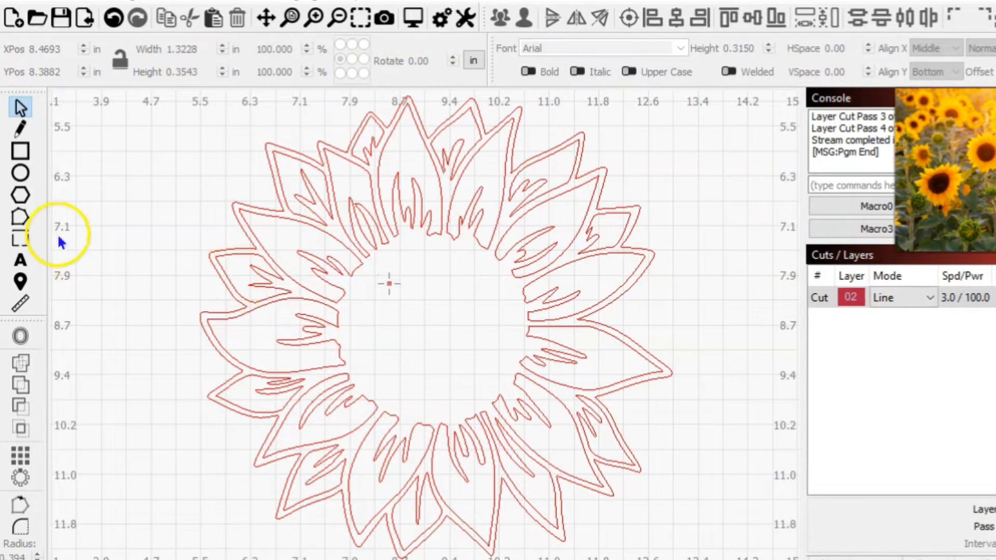
Step: Draw a circle about 3.02 in in diameter and fit it over the empty flower center at about X 7.68, Y 8.79 in
click(22, 176)
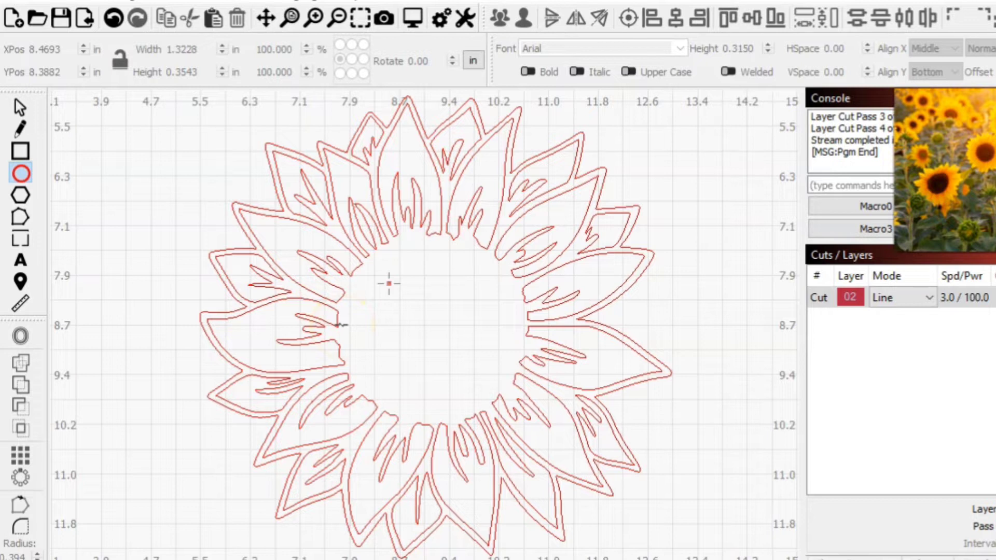
drag(340, 326, 527, 324)
key(Up)
key(Up)
key(Up)
key(Up)
key(Up)
key(Up)
key(Up)
key(Up)
key(Up)
key(Up)
key(Up)
key(Up)
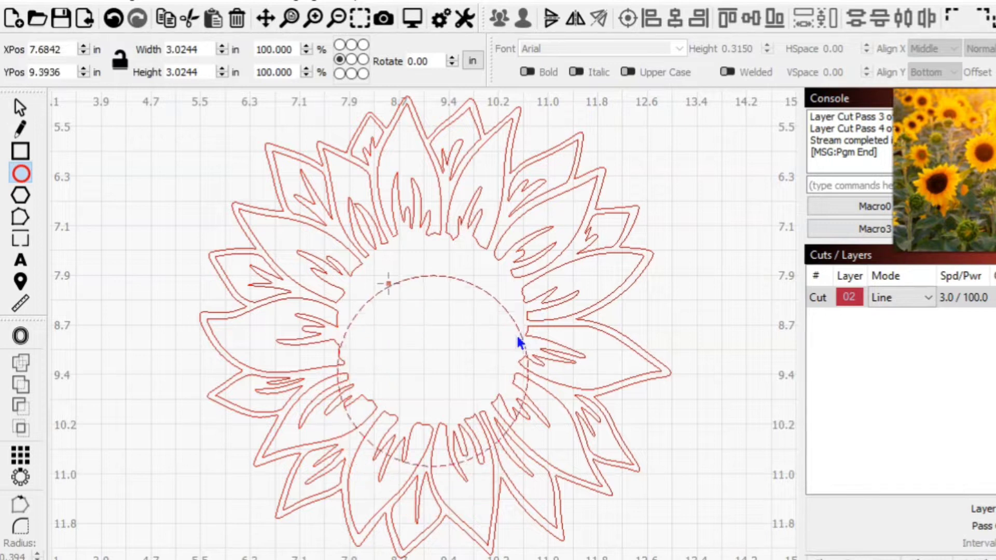
key(Down)
key(Down)
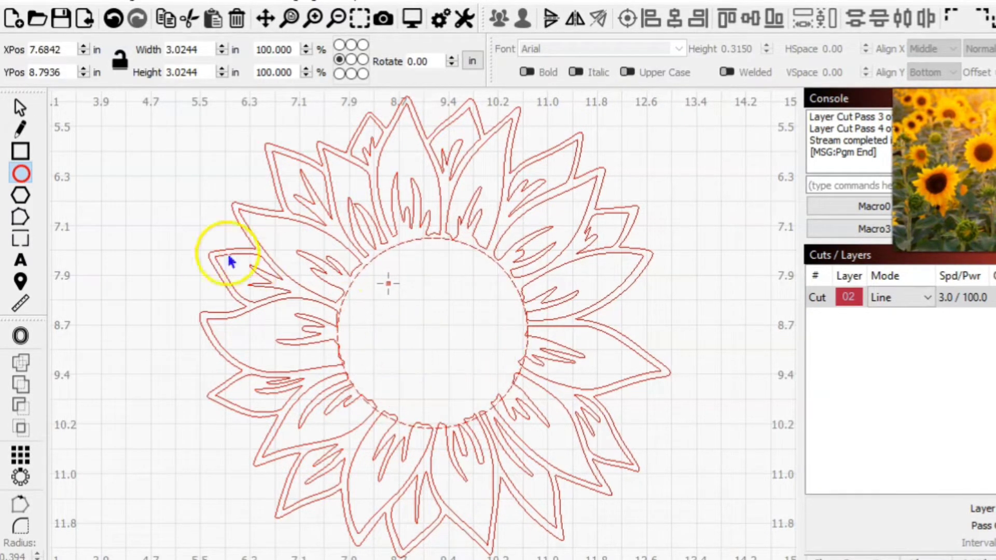
Step: Shrink the center circle to about 2.88 in in diameter and shift it vertically to about Y 8.71 in
click(32, 107)
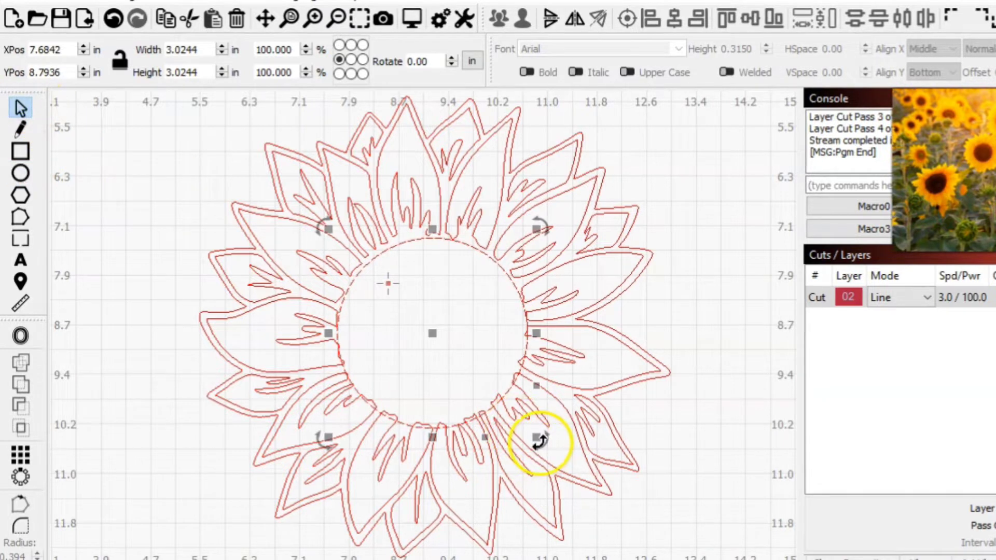
drag(537, 439, 534, 434)
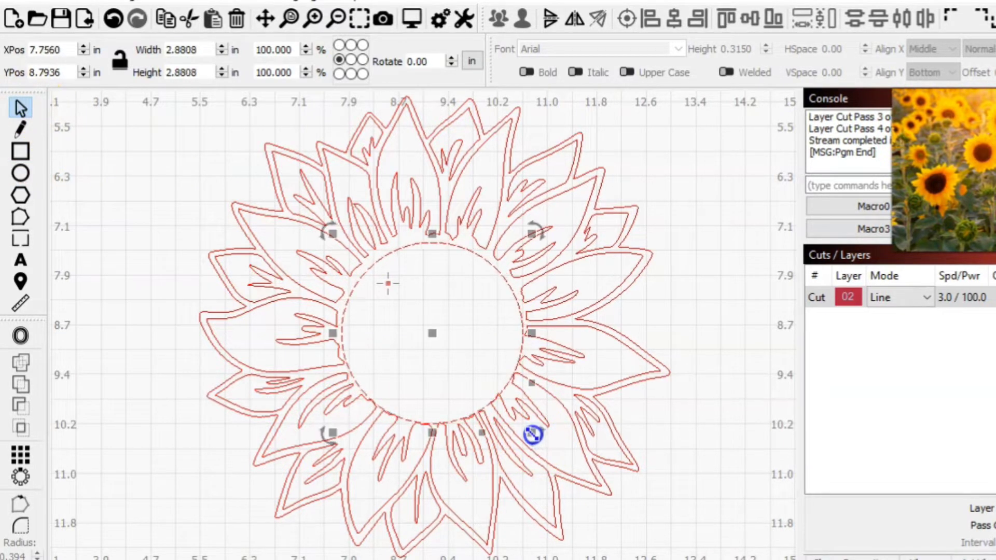
key(Down)
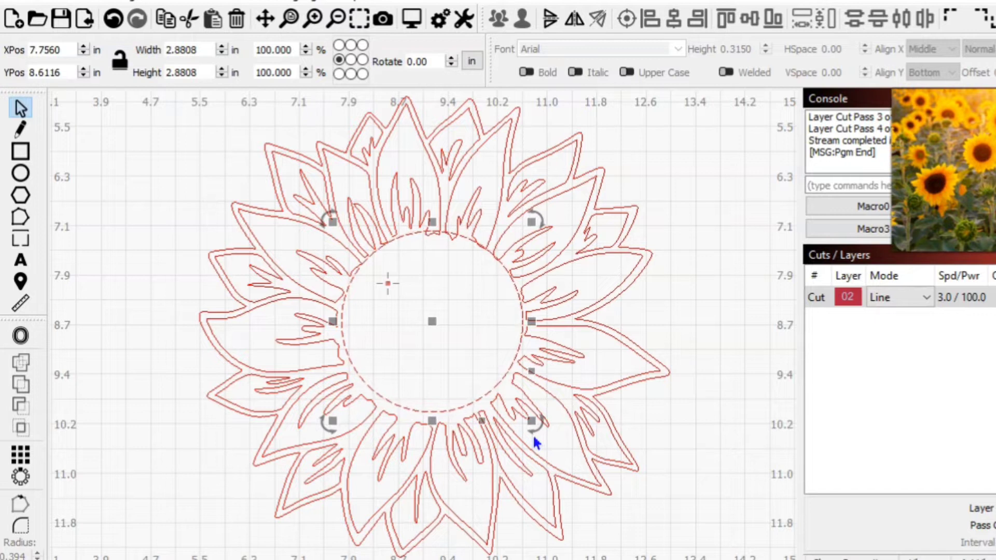
key(Down)
key(Down)
key(Down)
key(Down)
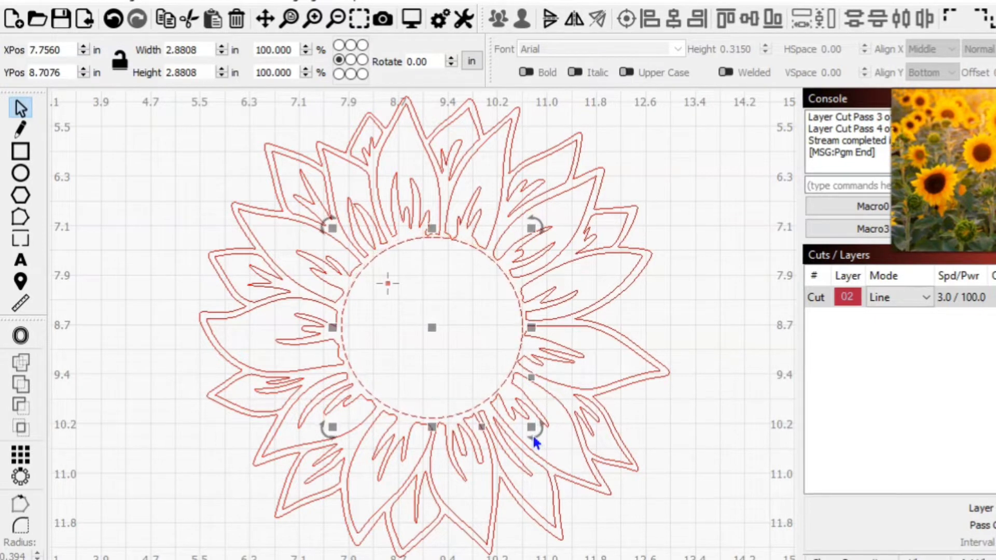
Step: Nudge the center circle to about X 7.73, Y 8.74 in so it sits evenly between the petals
key(Left)
key(Left)
key(Left)
key(Left)
key(Down)
key(Down)
key(Down)
key(Down)
key(Down)
key(Down)
key(Down)
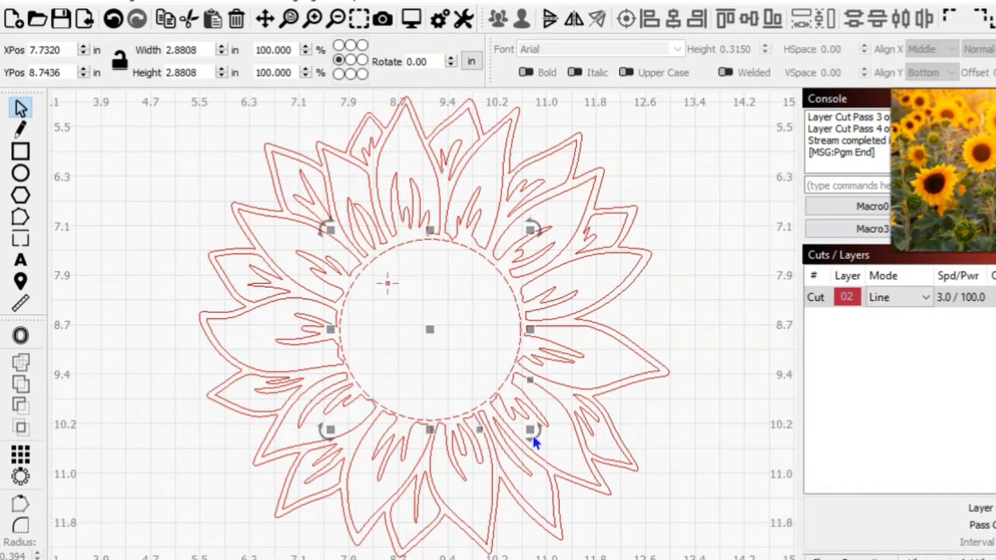
Step: Fine-tune the center circle's position and shrink it to about 2.79 in in diameter, at about X 7.78, Y 8.73 in
key(Right)
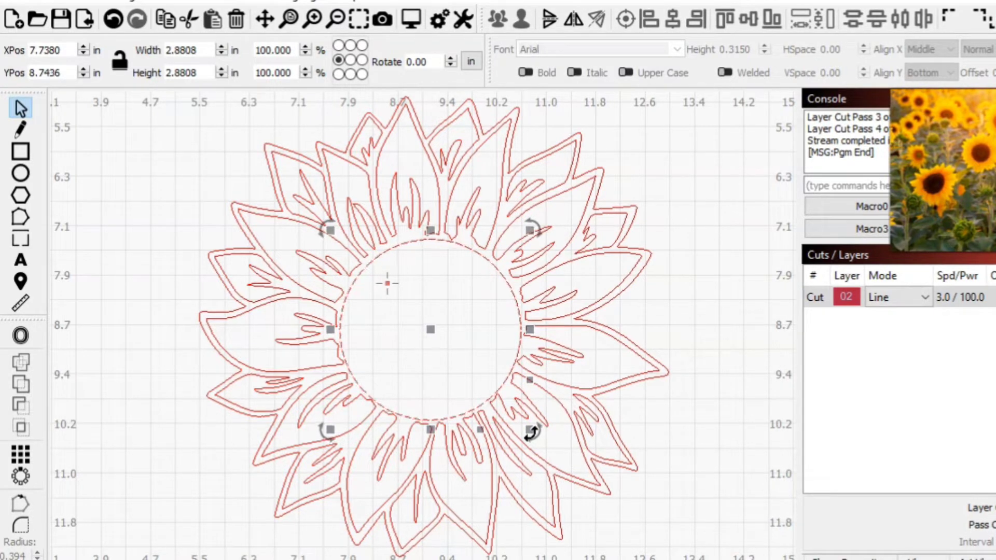
key(Up)
key(Up)
key(Up)
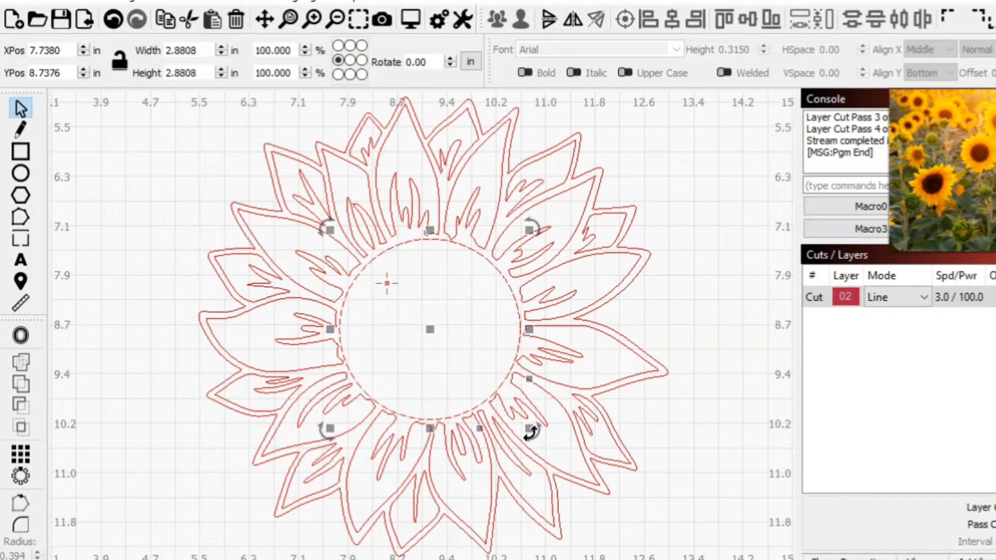
mouse_move(530, 432)
mouse_down()
mouse_move(549, 469)
mouse_move(527, 425)
mouse_up()
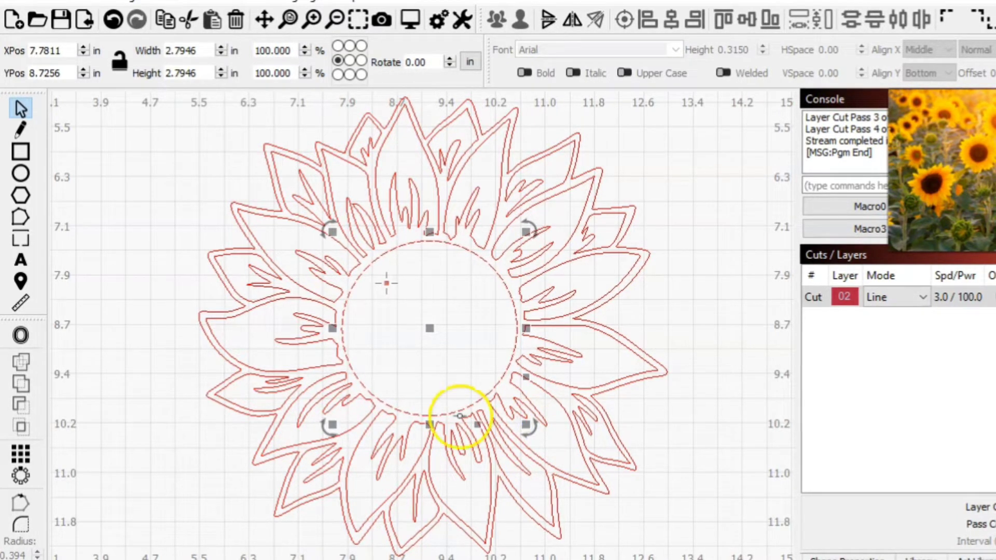
click(159, 301)
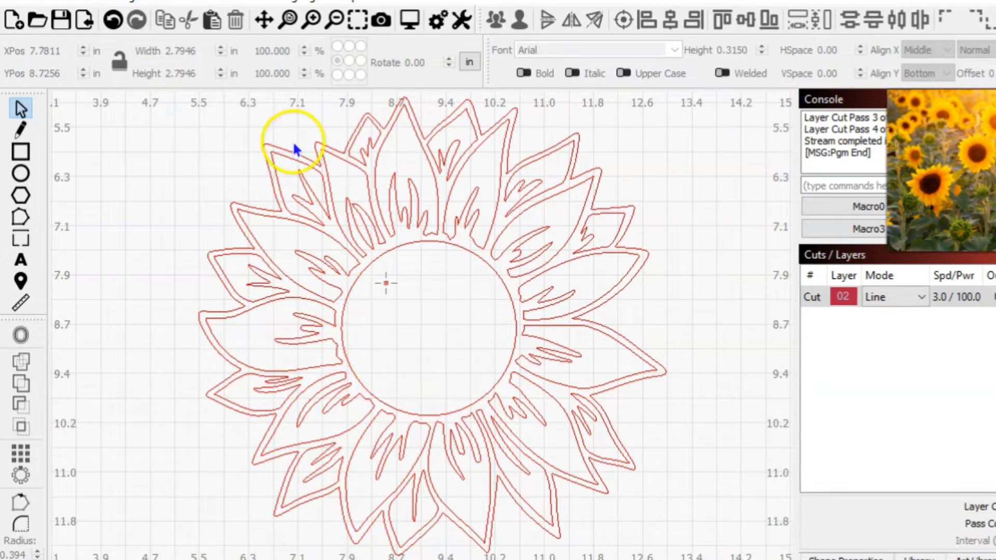
Step: Assign the whole sunflower, including the new center circle, to the black layer 00
click(334, 22)
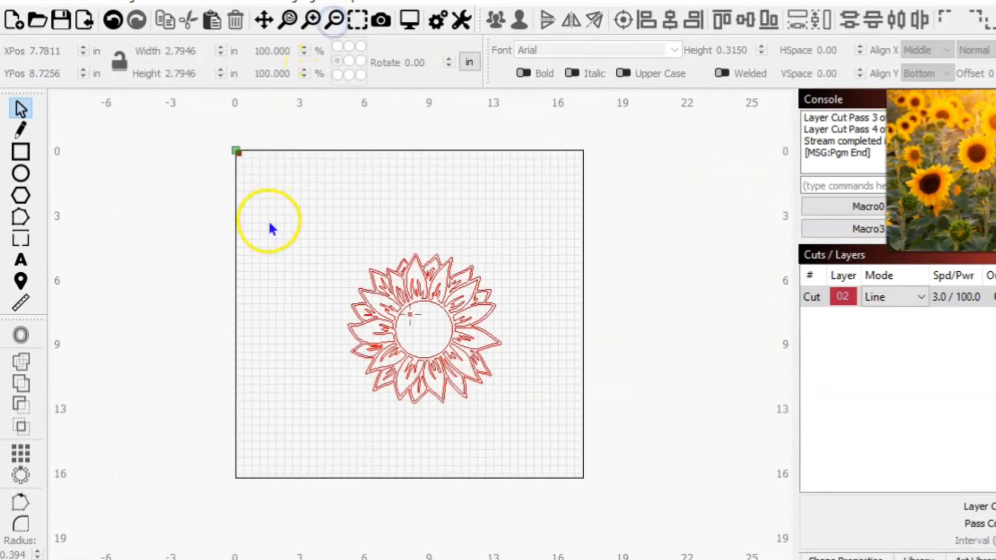
drag(284, 198, 566, 492)
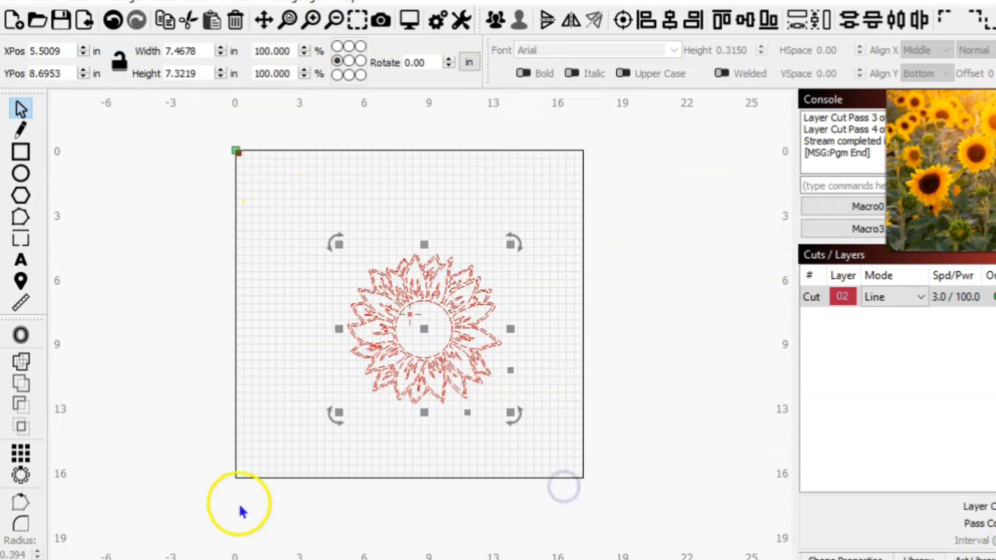
click(47, 559)
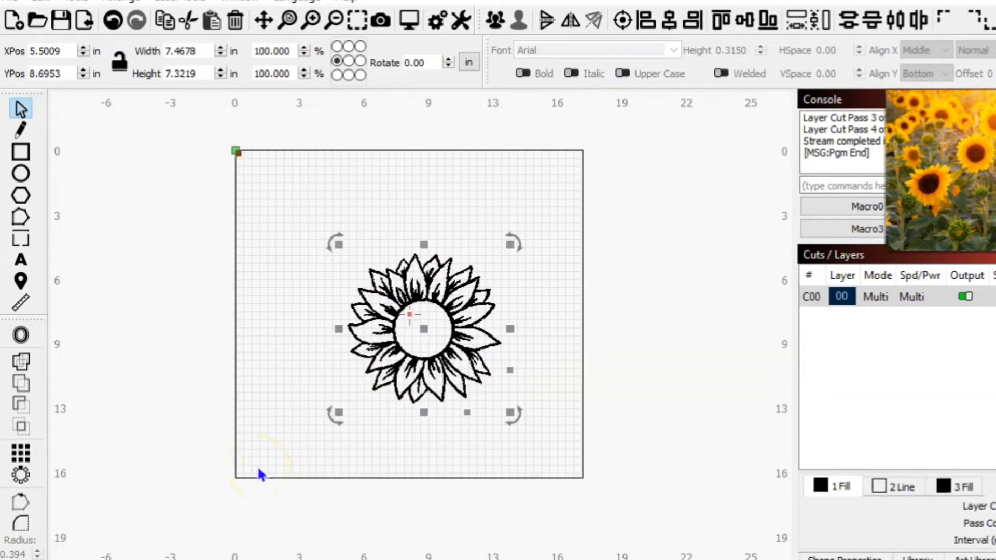
click(390, 441)
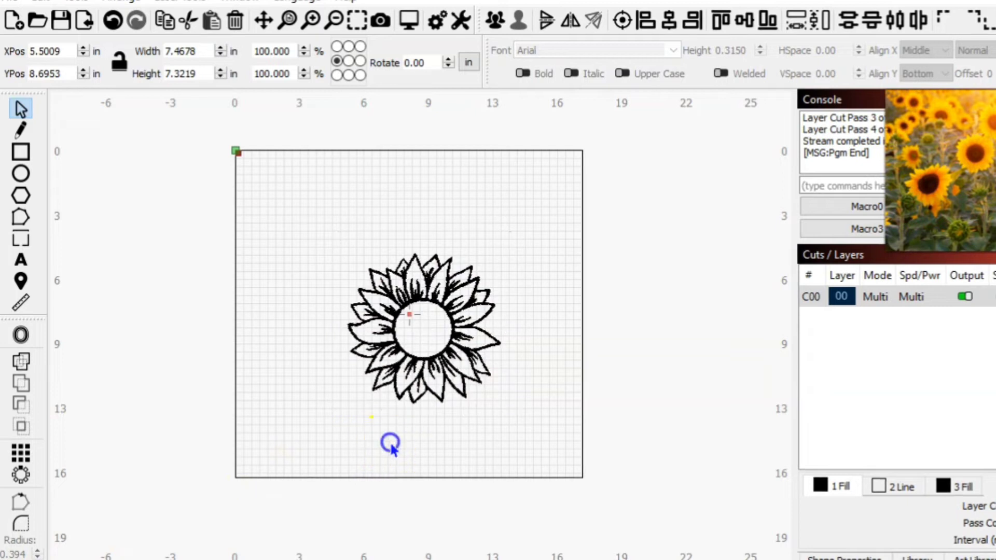
Step: Group the whole sunflower and reposition it near the middle of the work area, at about X 4.58, Y 8.16 in
drag(321, 271, 574, 451)
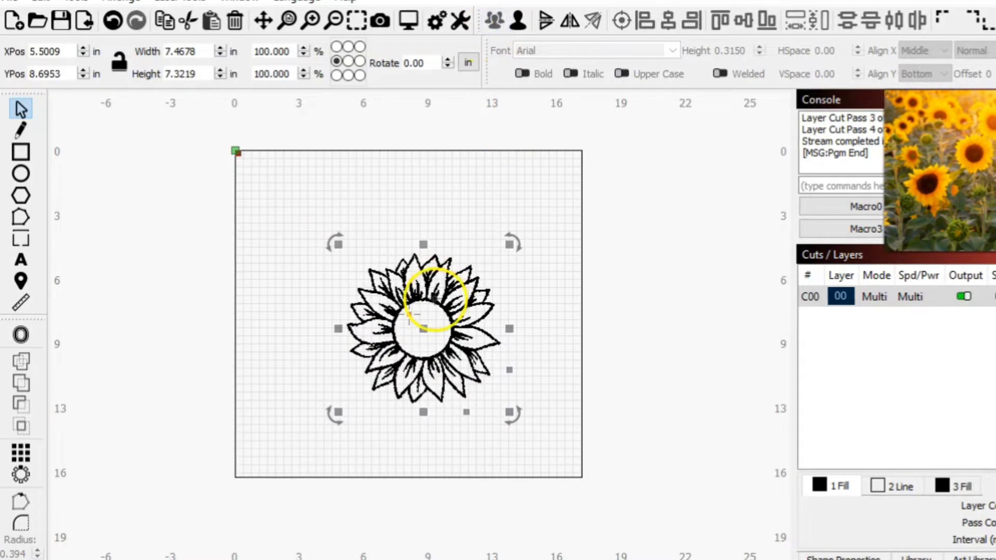
drag(425, 330, 727, 334)
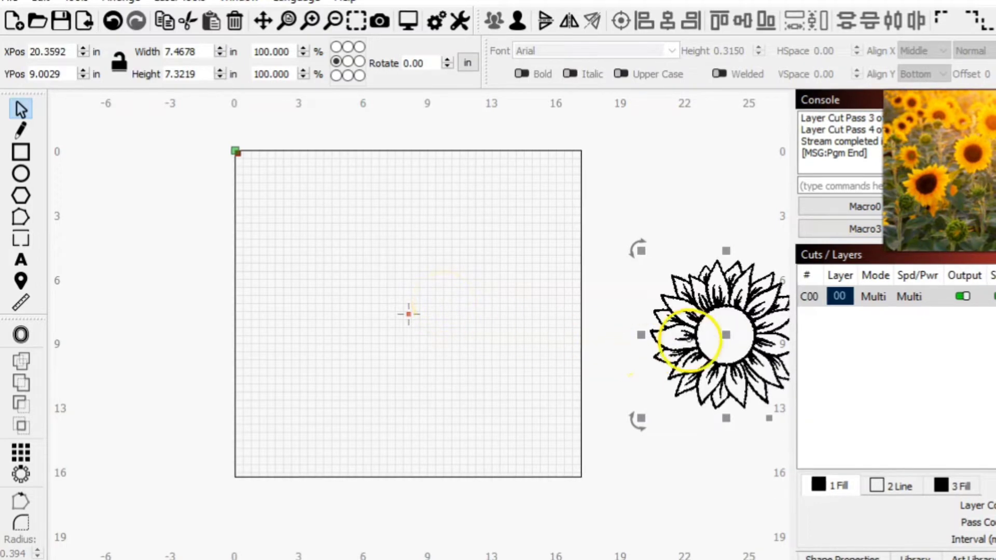
drag(725, 332, 406, 319)
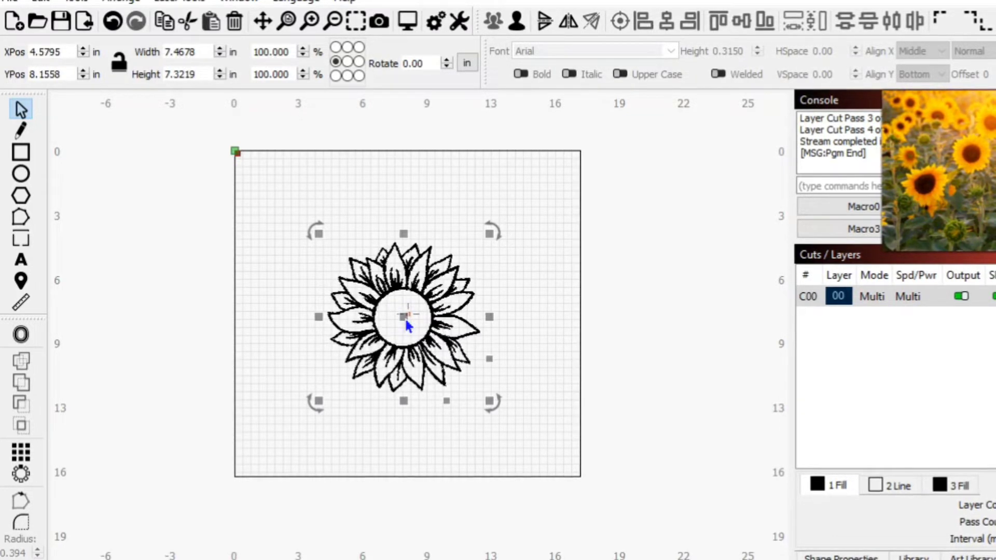
Step: Assign the grouped sunflower artwork to the red line layer 02
click(479, 307)
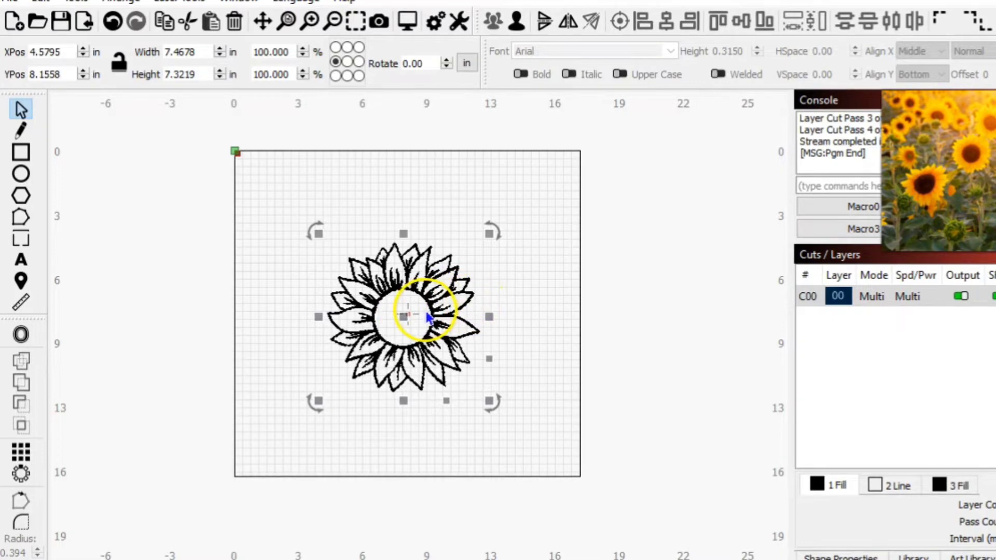
click(354, 22)
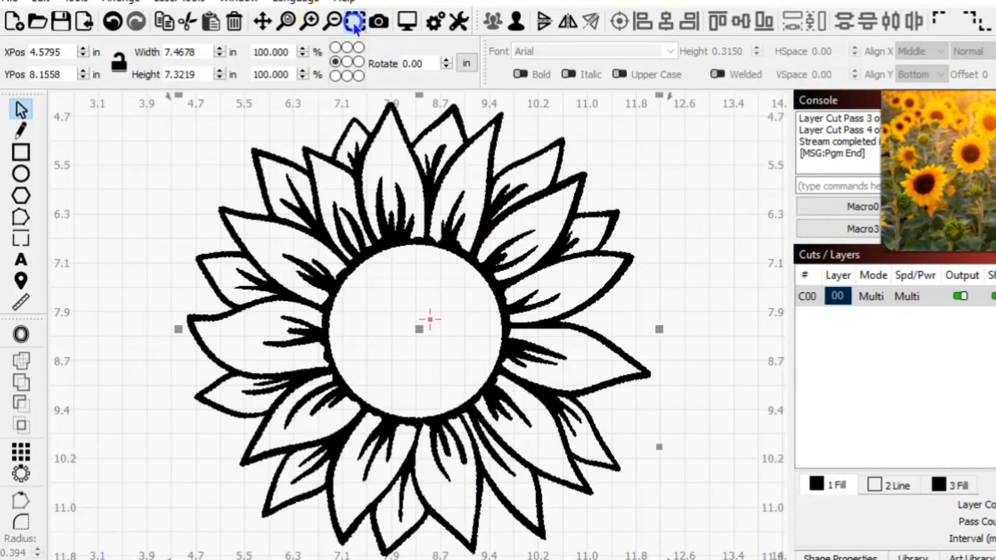
click(179, 218)
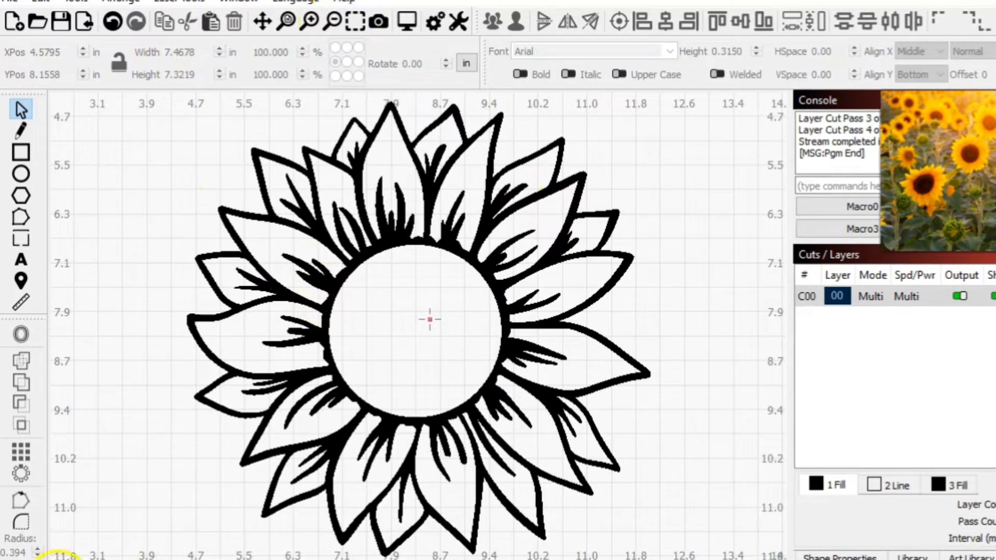
click(241, 367)
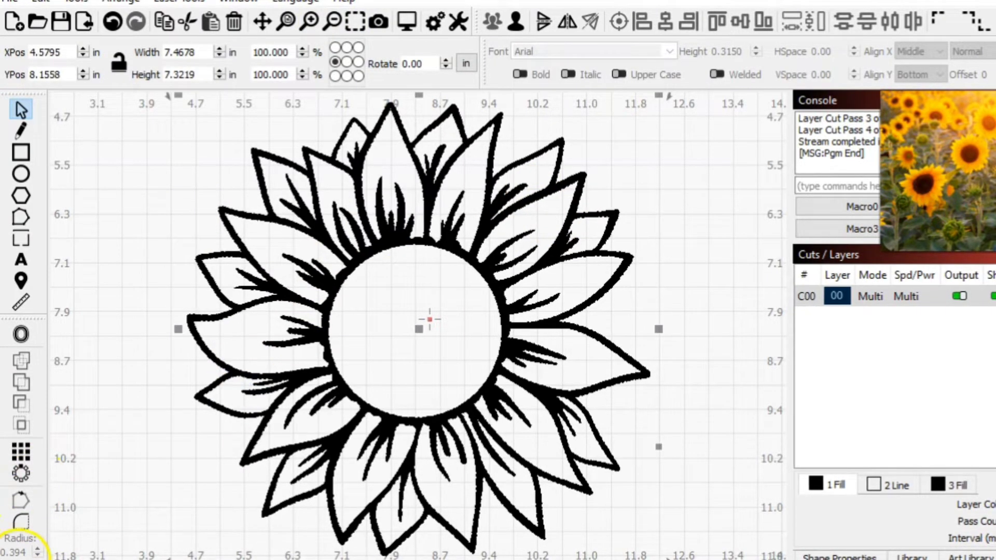
click(69, 559)
click(128, 430)
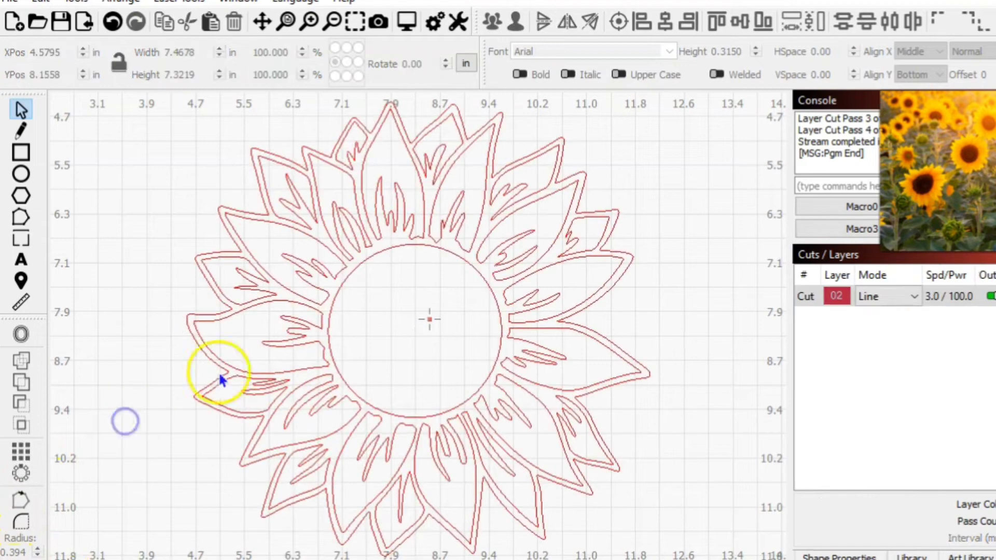
Step: Ungroup the sunflower and assign only the center circle to the blue layer 01
click(334, 297)
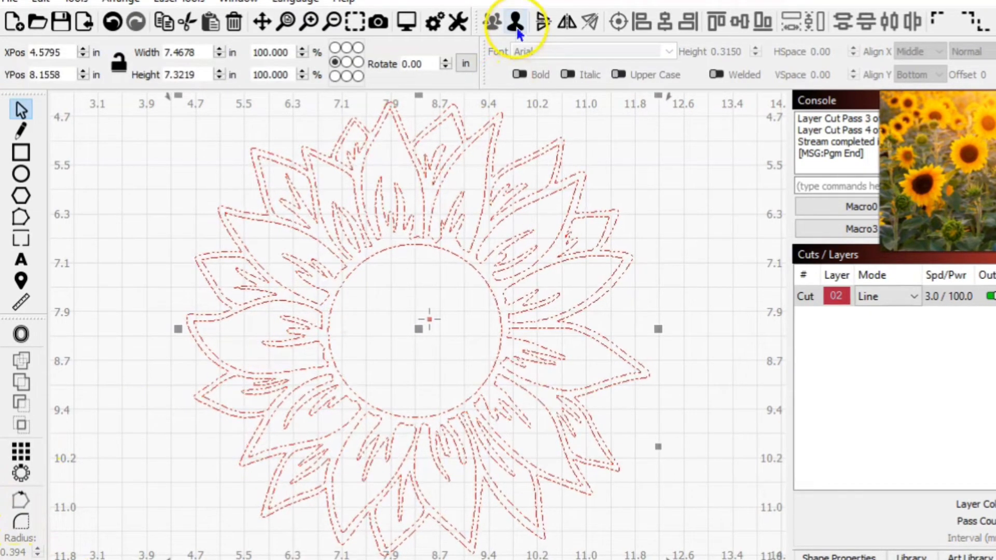
click(406, 278)
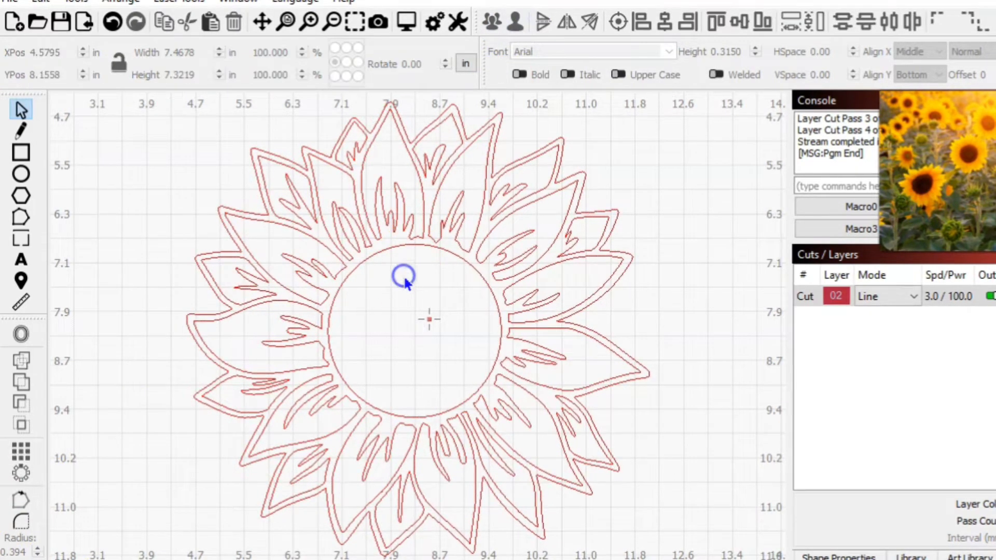
click(338, 289)
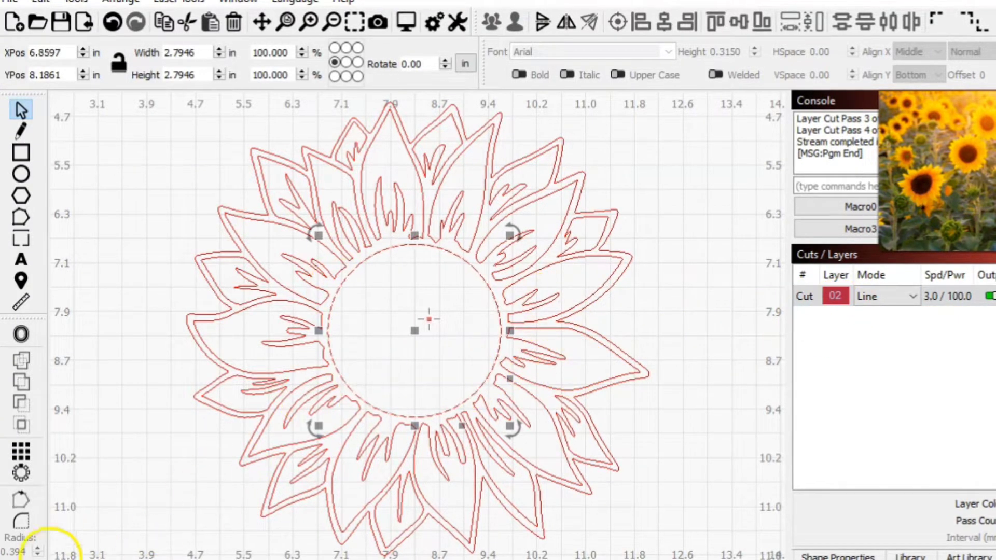
click(32, 559)
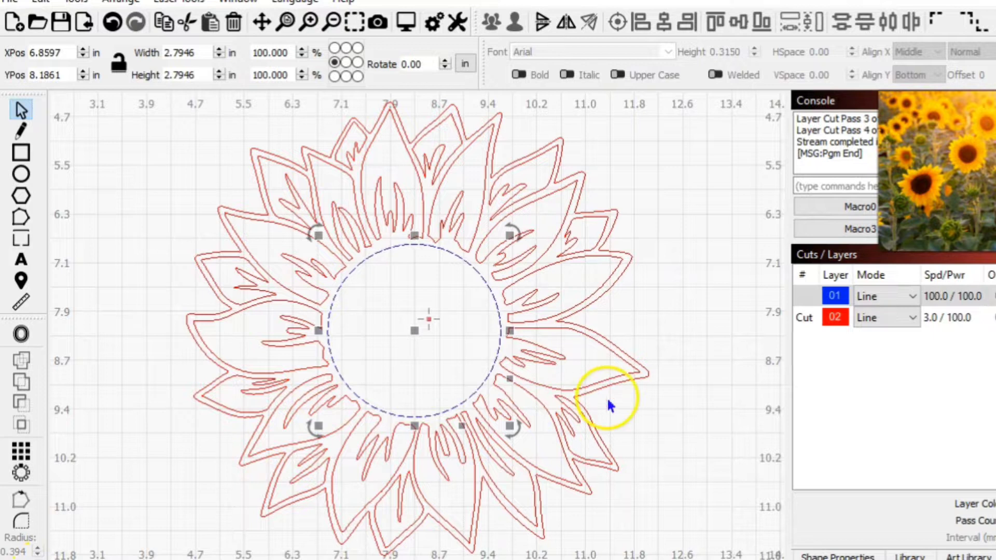
Step: Change the mode of blue layer 01 from Line to Fill
click(882, 304)
click(882, 304)
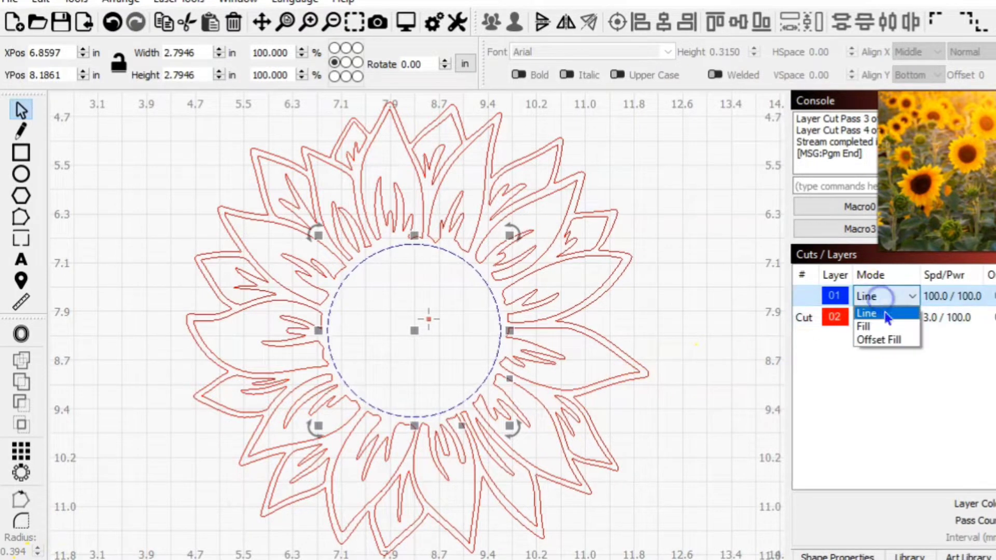
click(886, 327)
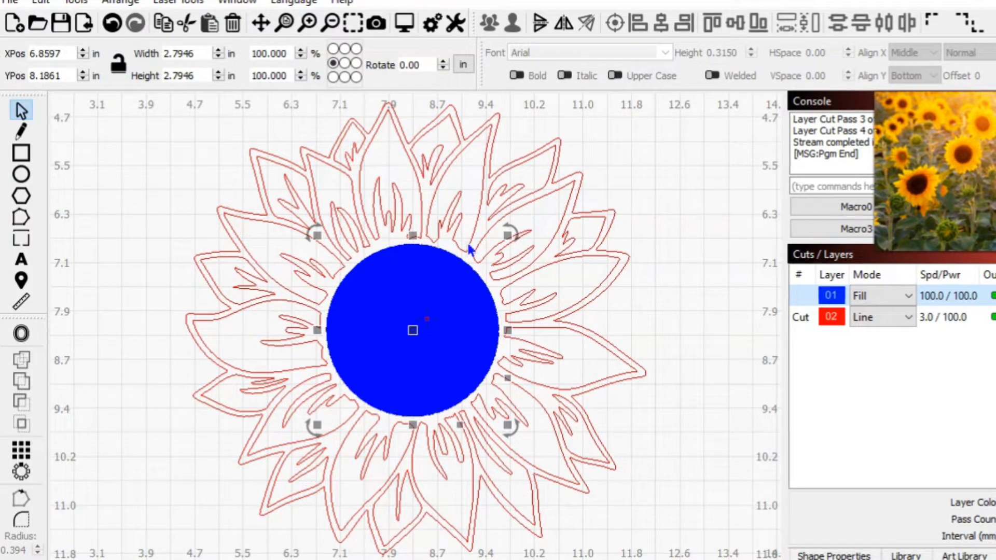
Step: Open the cut settings of blue layer 01 and turn off Cross-Hatch for its fill
click(322, 233)
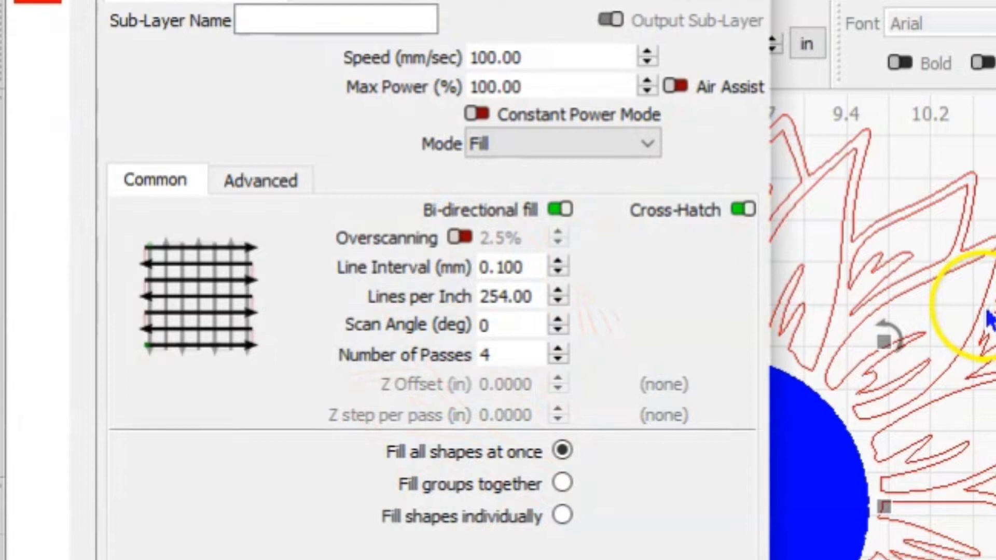
click(748, 214)
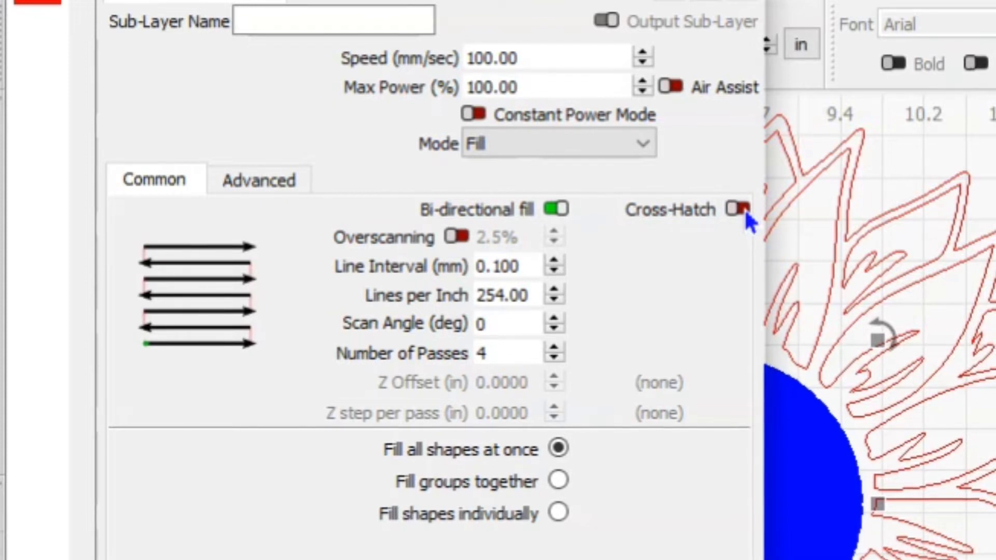
click(605, 130)
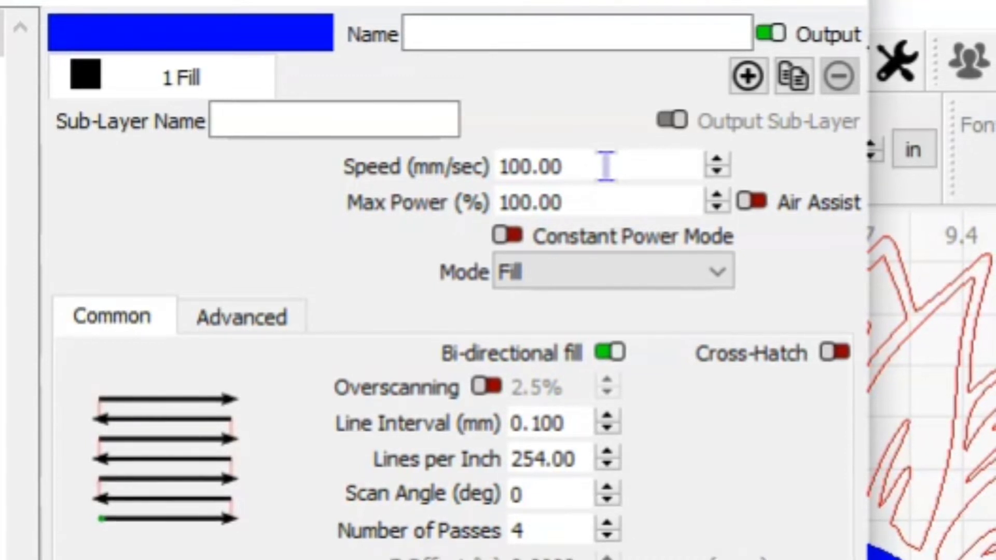
Step: Set the blue layer's fill speed to 40 mm/sec and its max power to 60%
drag(606, 166, 483, 167)
text(40)
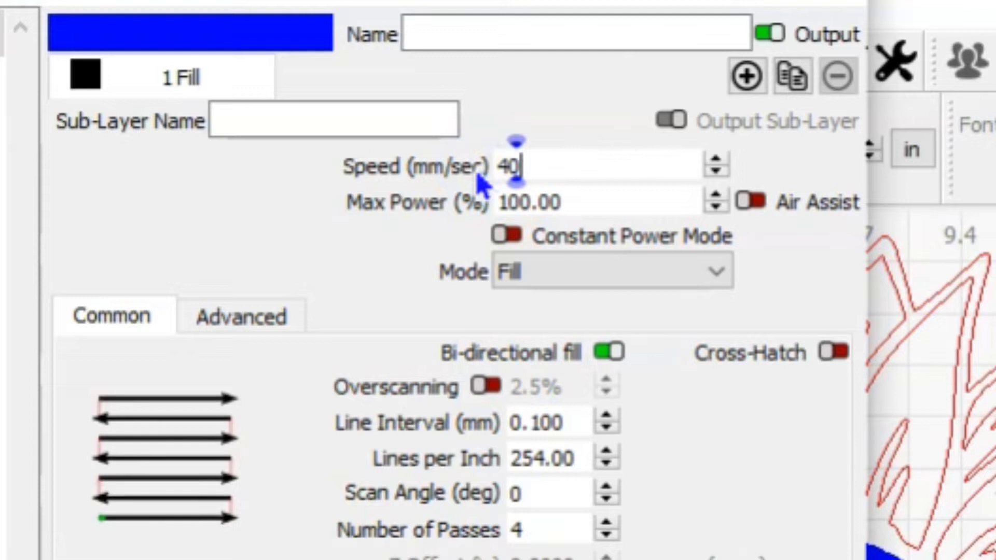
key(Tab)
text(60)
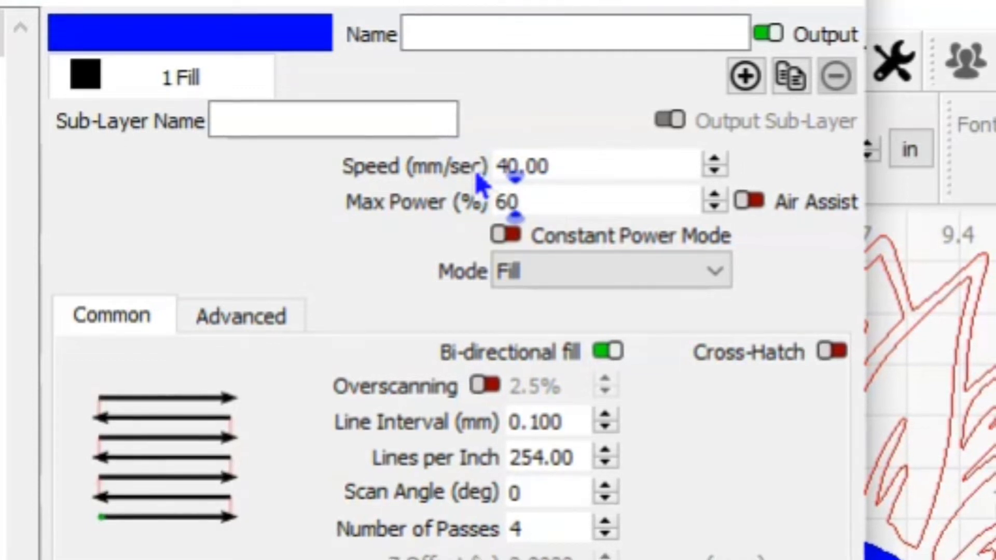
Step: Set the blue layer's fill line interval to 2 mm
key(Tab)
key(Tab)
key(Tab)
key(Tab)
key(Tab)
key(Tab)
key(Tab)
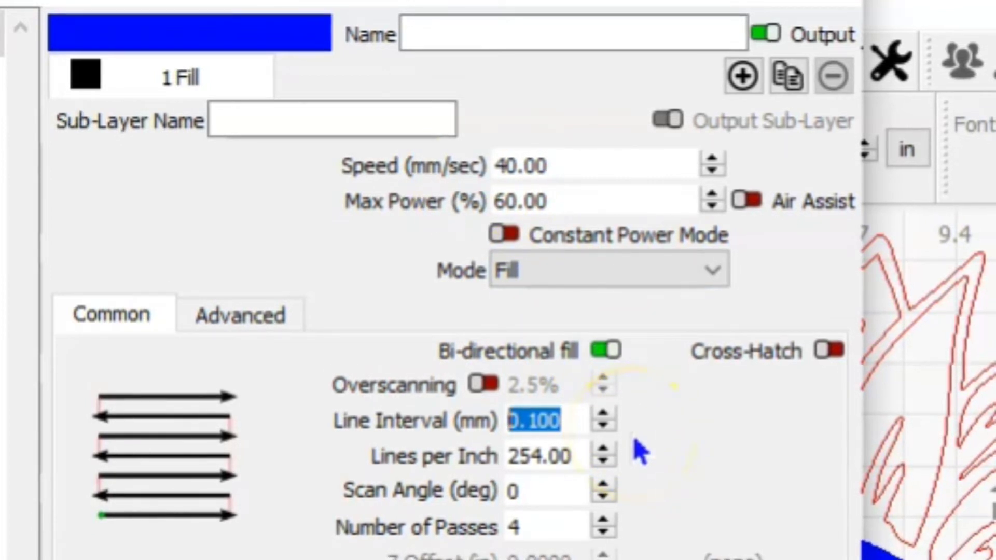
text(2)
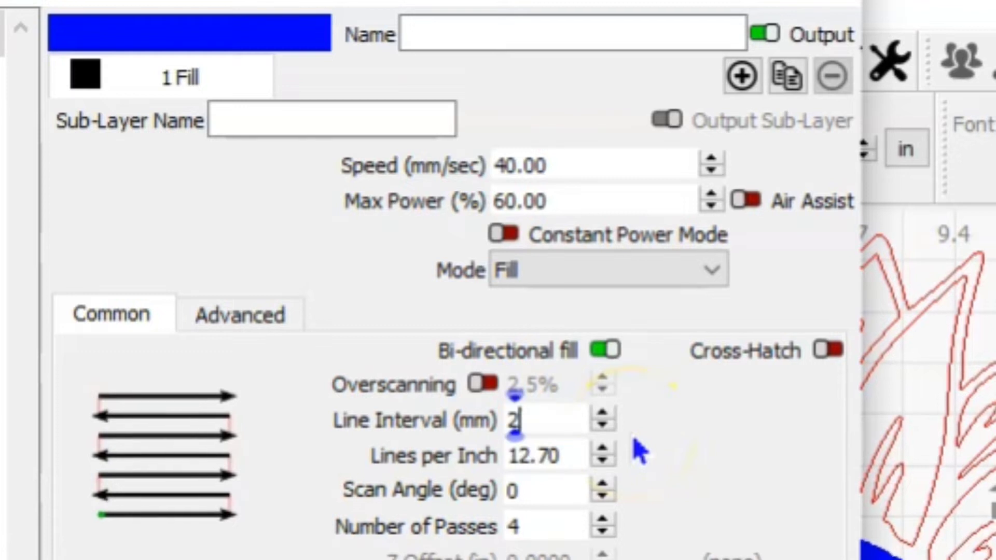
key(Tab)
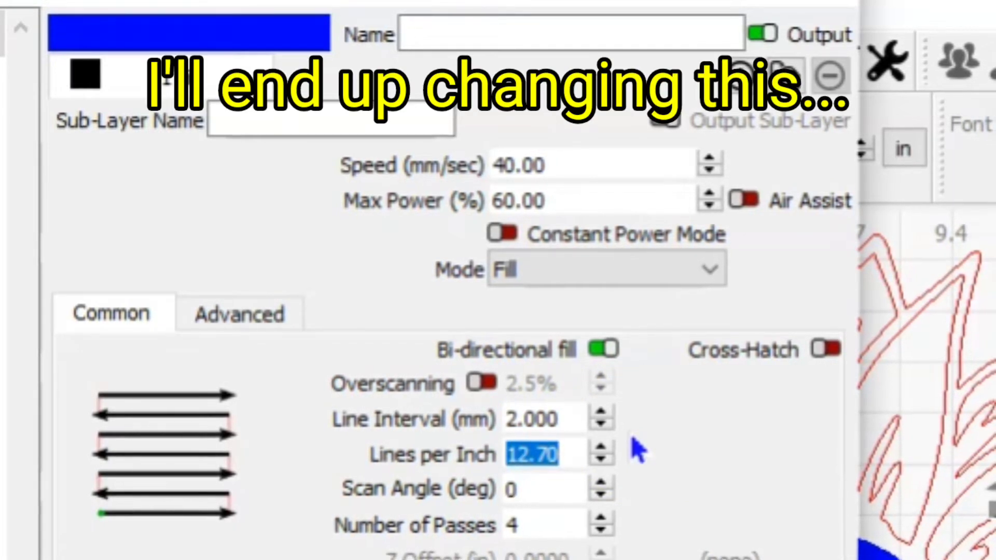
Step: Reduce the blue layer's number of passes to 1 and accept the cut settings
click(600, 530)
click(600, 530)
click(600, 530)
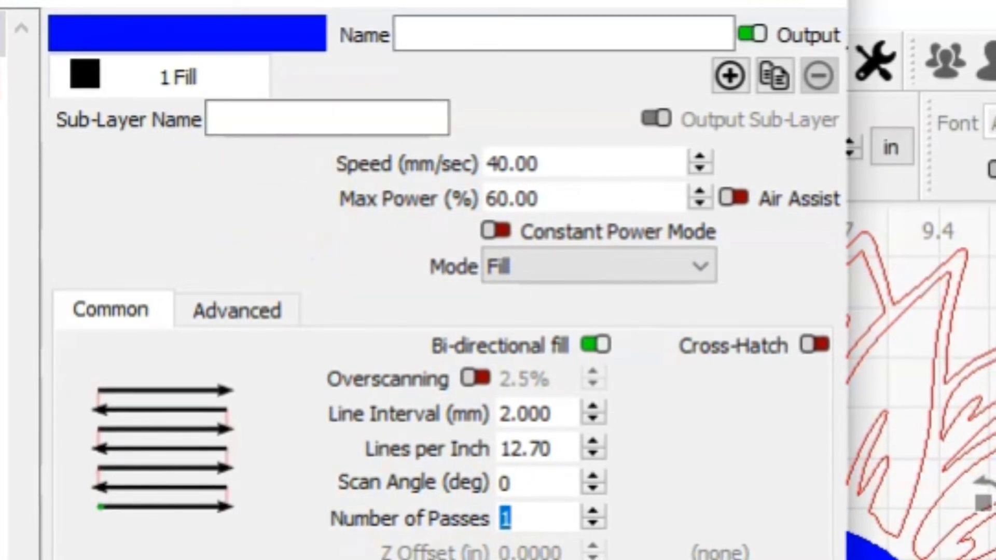
key(Return)
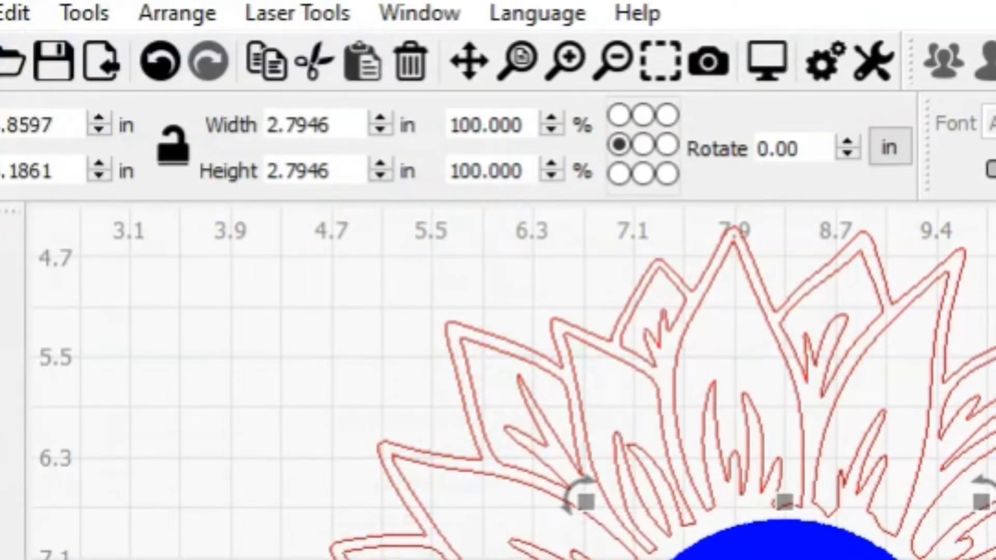
Step: Reopen the blue layer's cut settings and set the fill's scan angle to 22 degrees
double_click(994, 311)
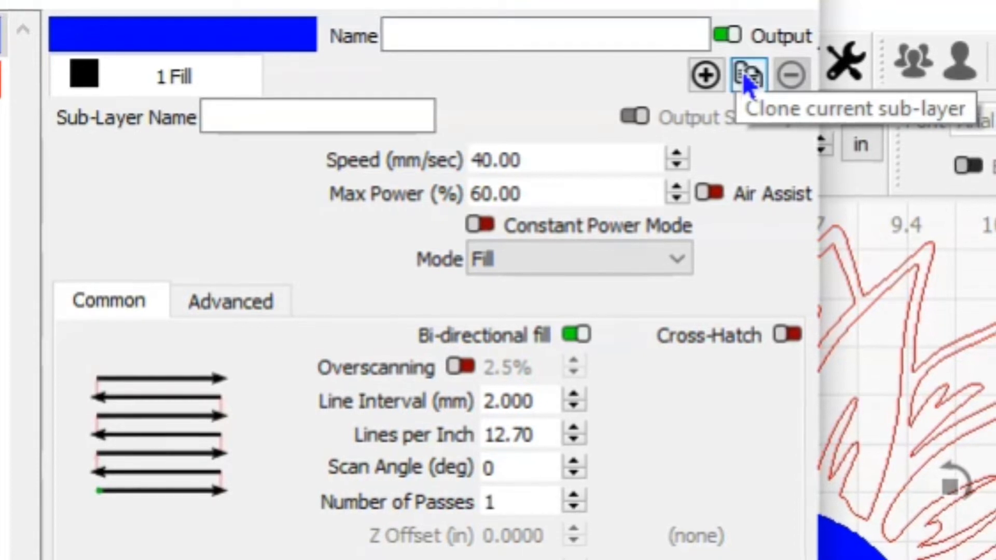
double_click(486, 466)
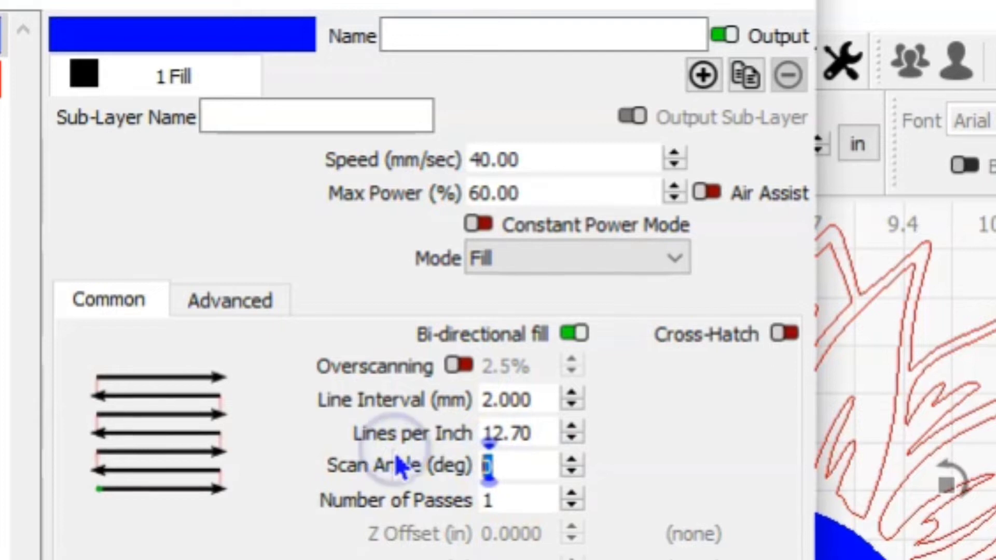
text(22)
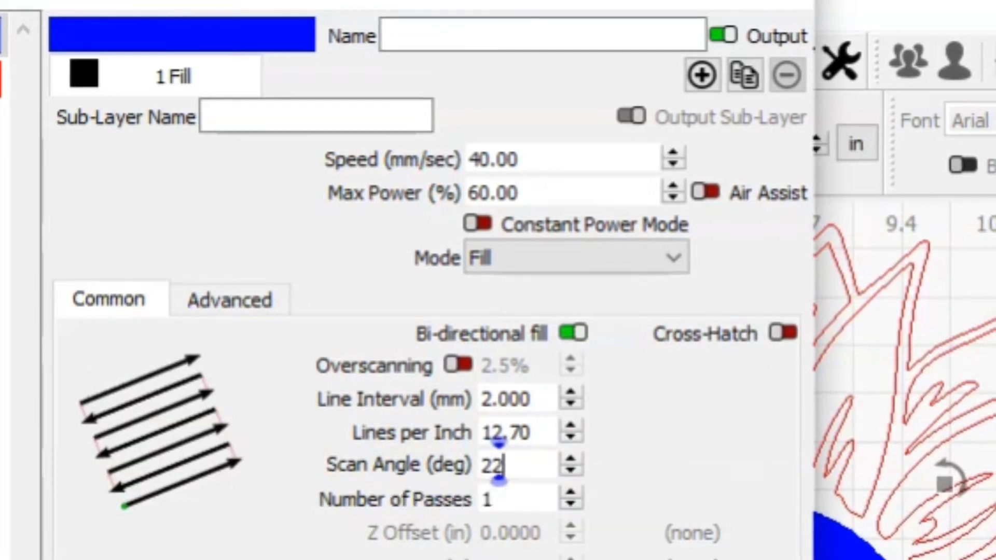
key(Return)
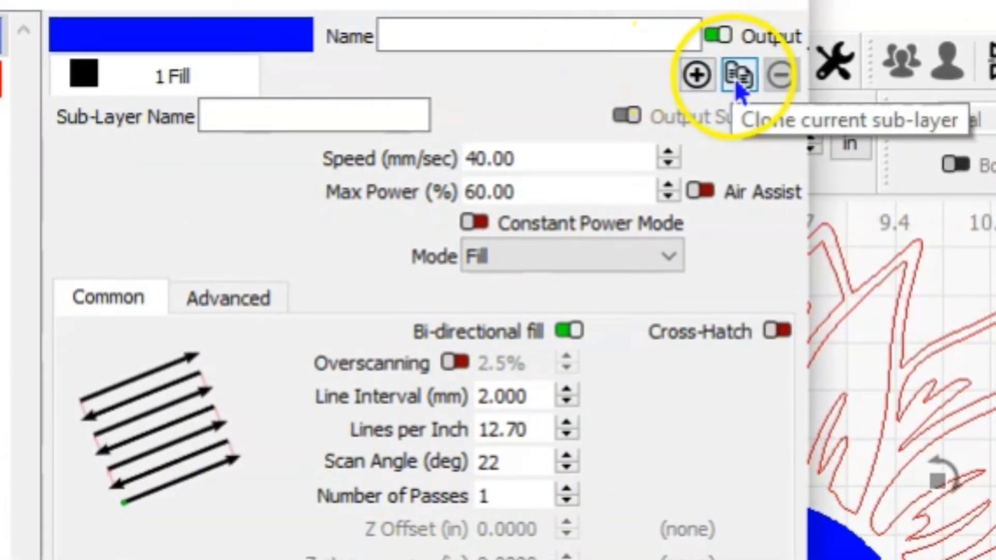
Step: Clone the blue layer's fill sub-layer, set the copy's scan angle to 44 degrees, and accept the settings
click(737, 77)
click(117, 78)
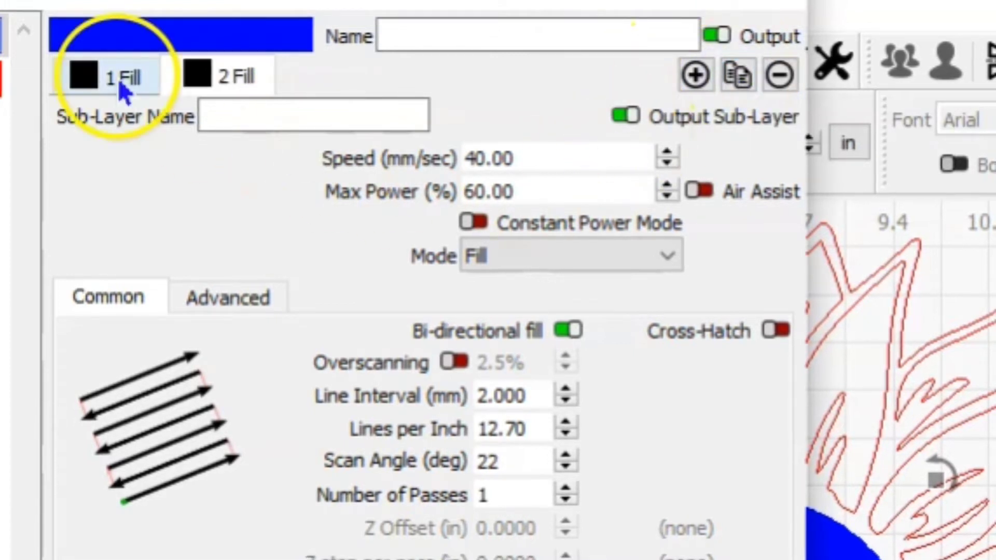
click(223, 69)
click(144, 70)
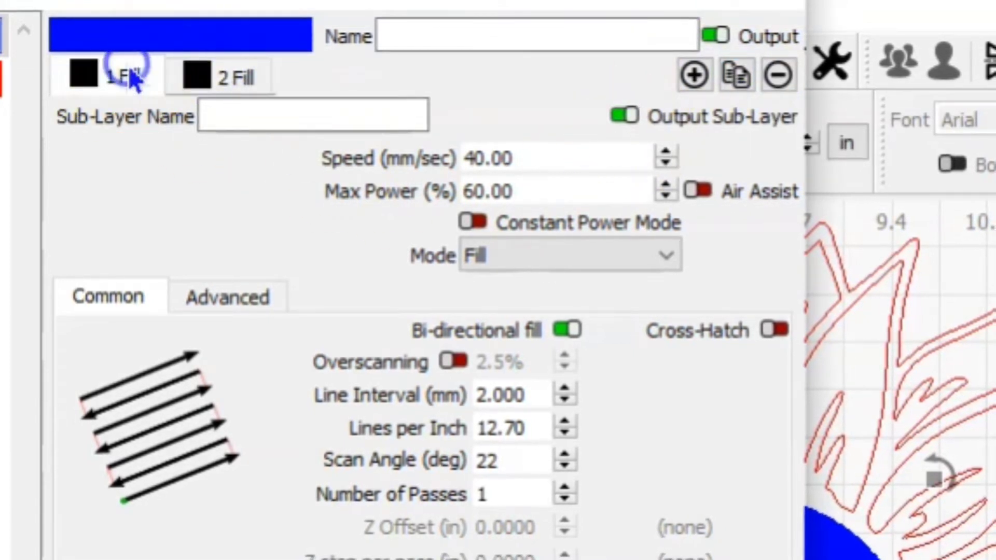
click(202, 71)
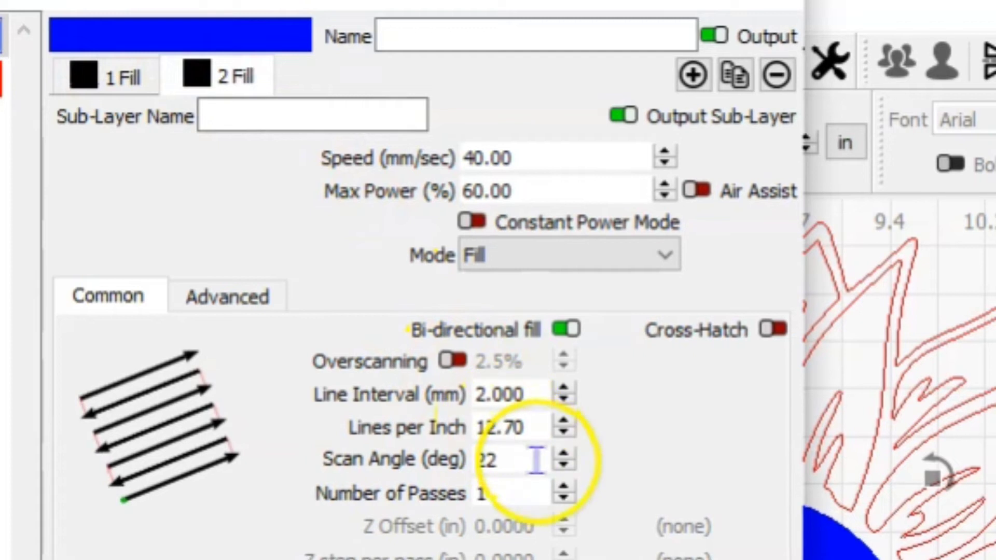
drag(536, 460, 394, 447)
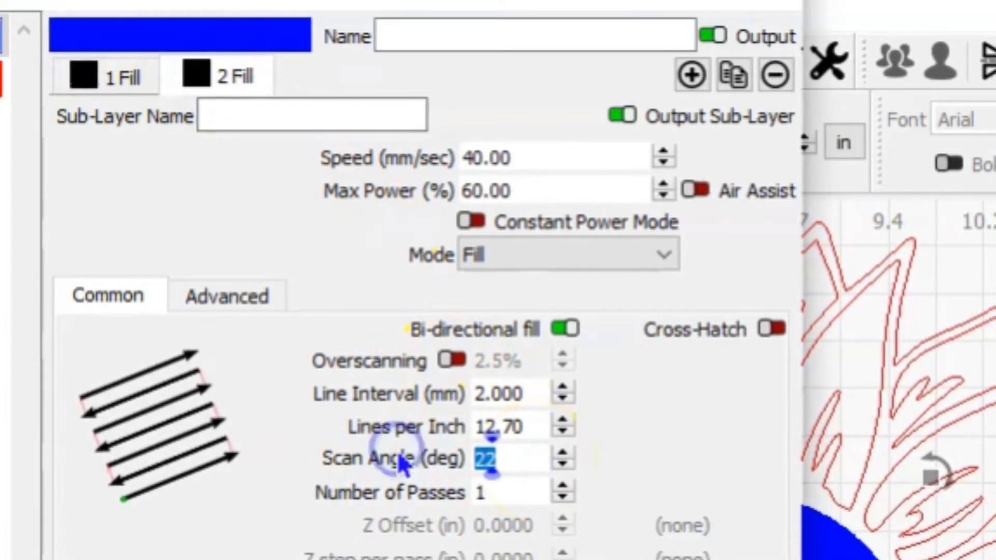
text(44)
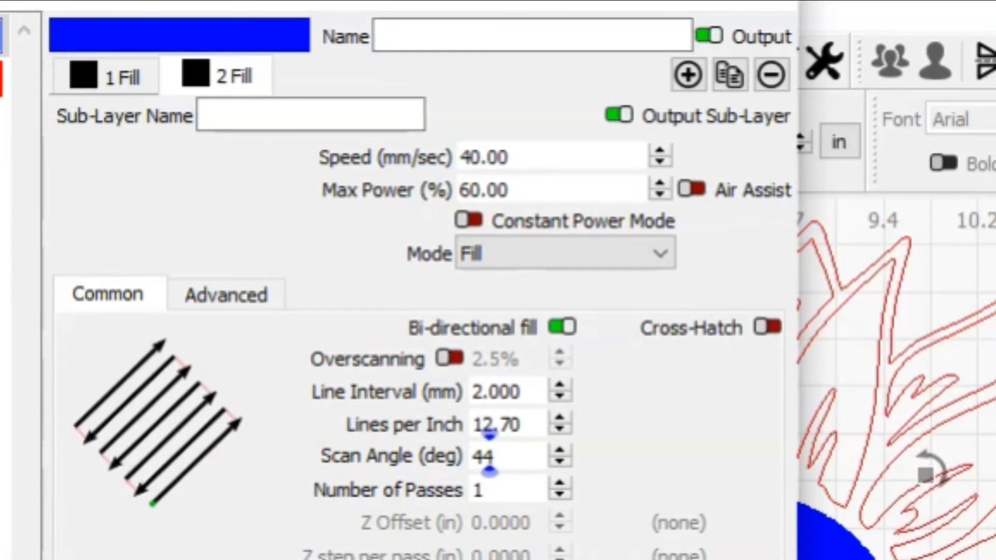
key(Return)
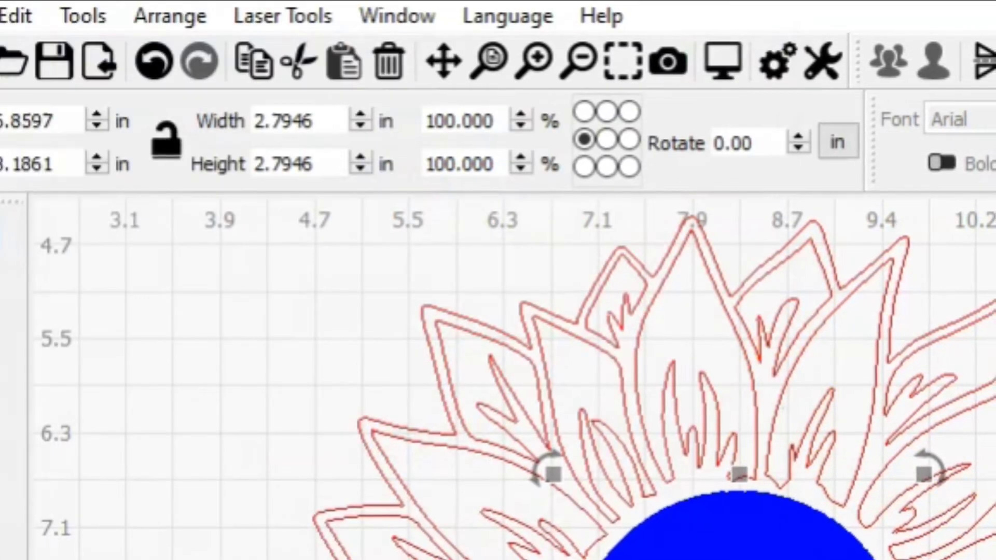
Step: Compare the settings of the blue layer's two fill sub-layers, then close the cut settings
double_click(994, 483)
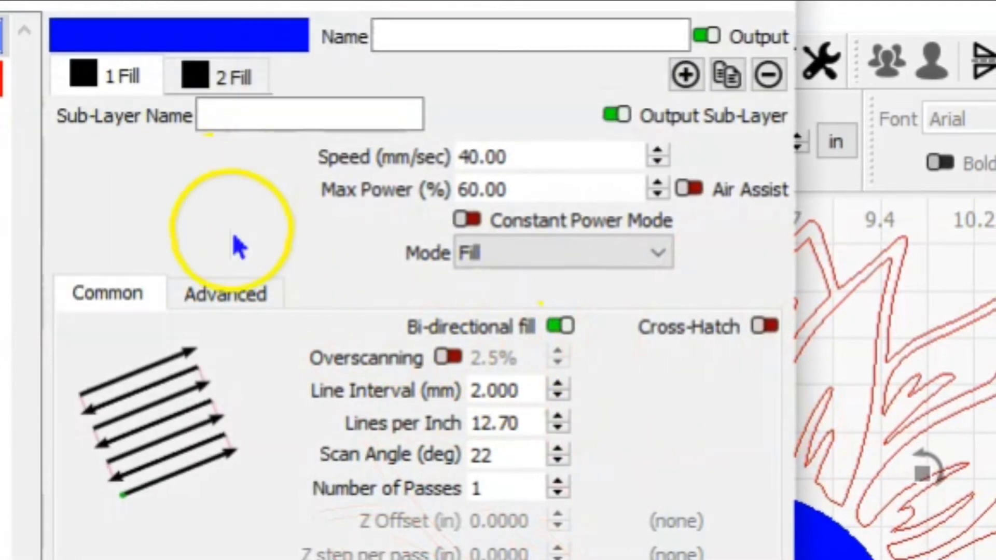
click(190, 75)
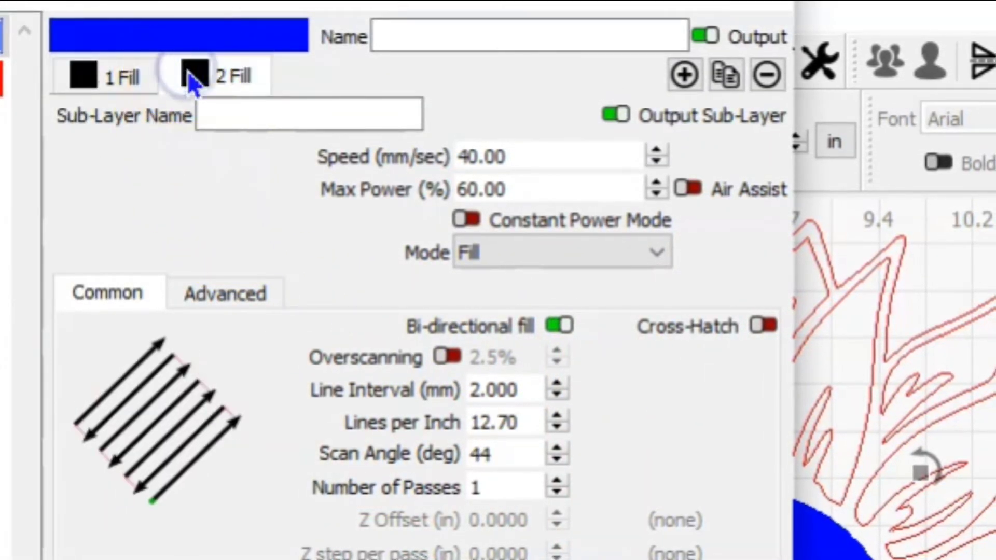
click(88, 75)
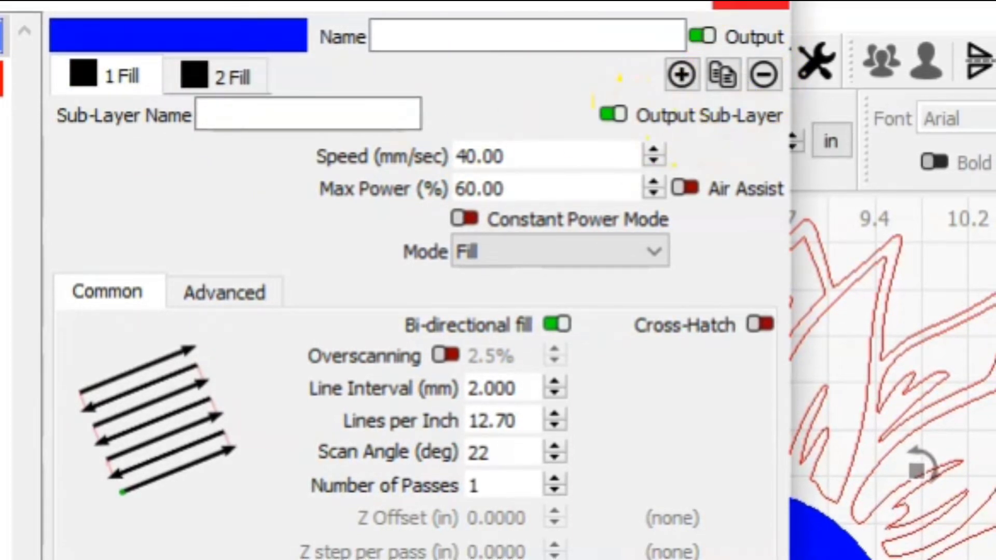
click(750, 5)
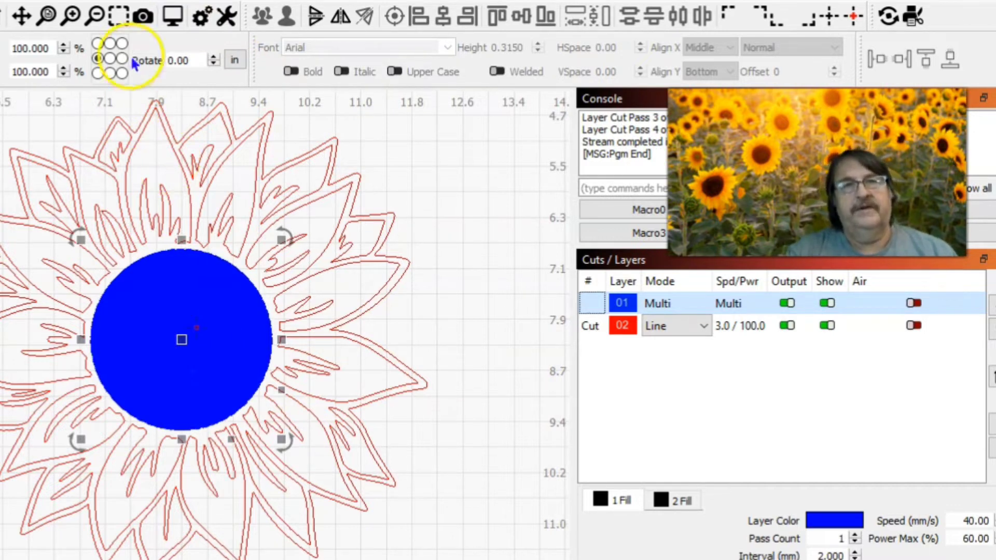
Step: Preview the engraving and examine the crossed angled fill lines in the sunflower's center up close, then close the preview
click(176, 20)
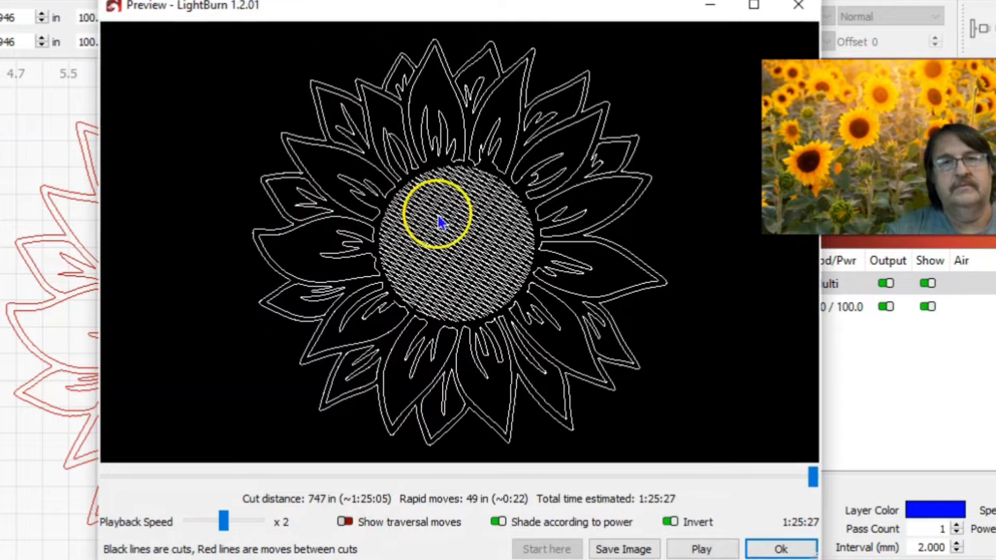
click(758, 20)
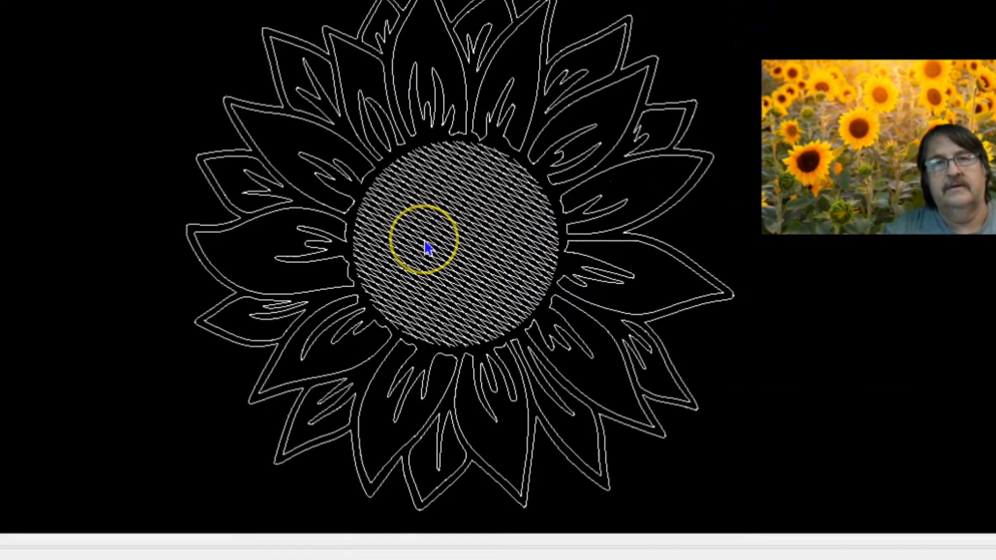
scroll(426, 248, up, 6)
scroll(426, 248, down, 3)
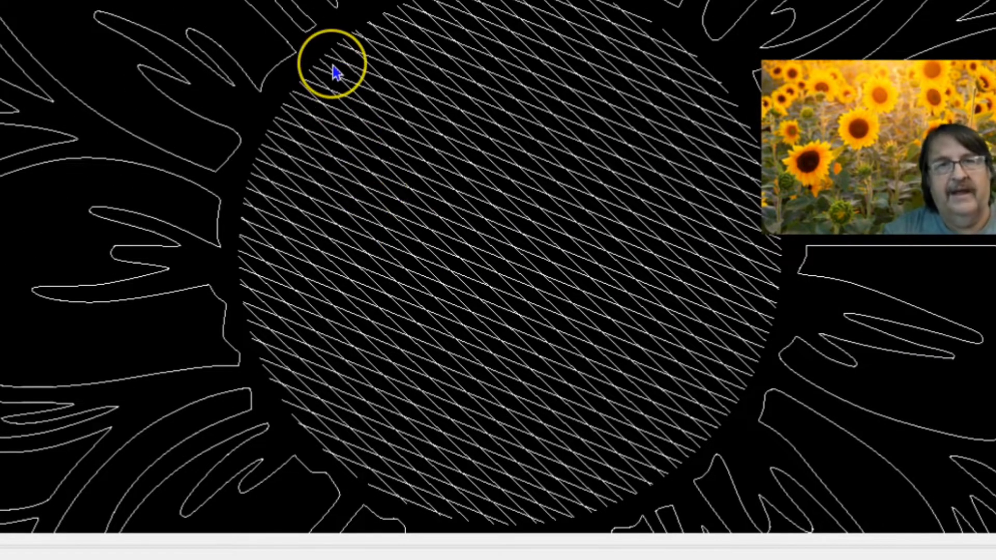
scroll(333, 70, up, 3)
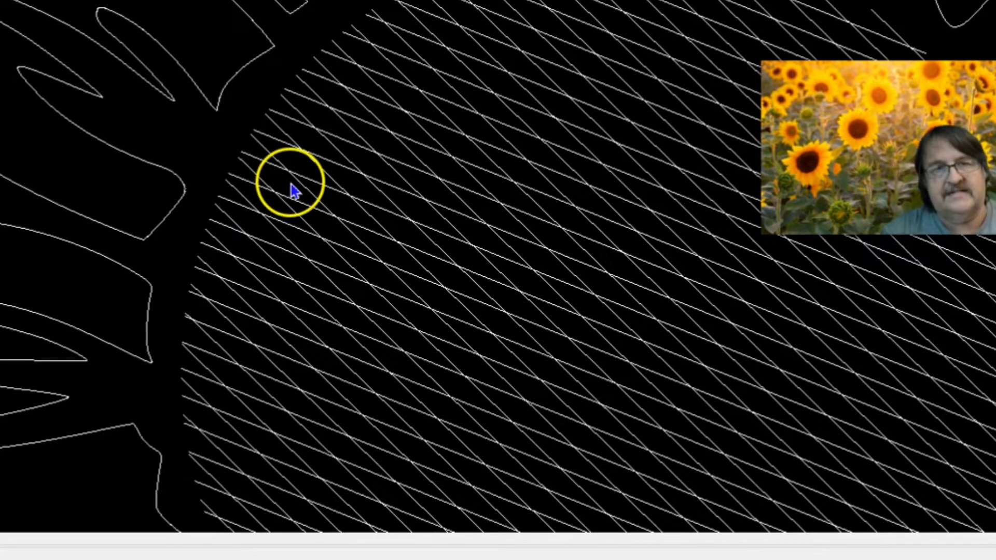
scroll(356, 131, down, 4)
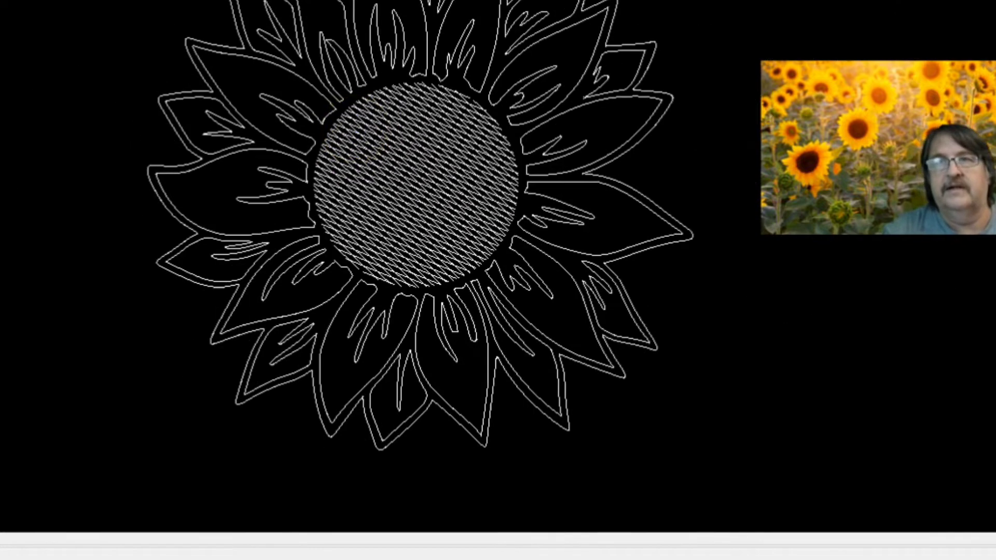
click(727, 2)
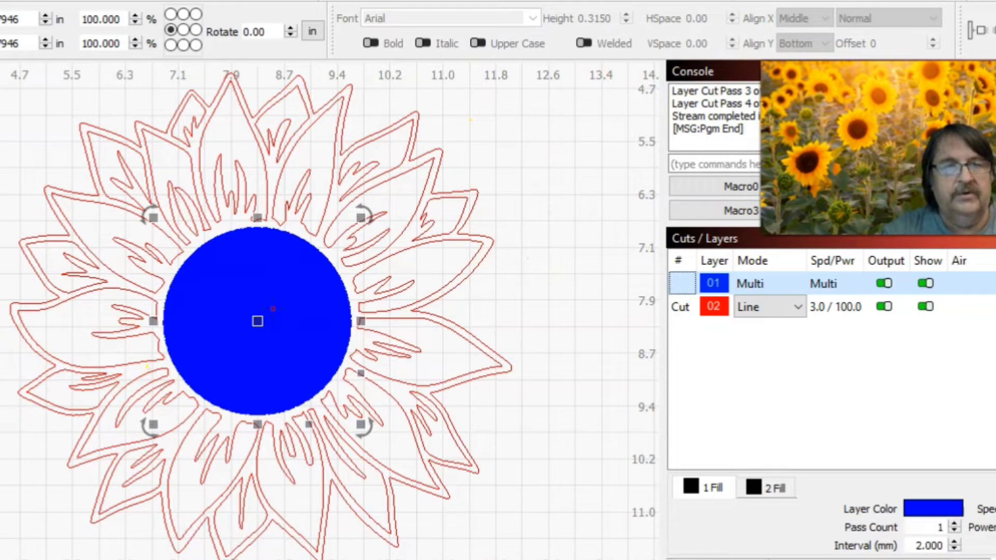
Step: Offset the center circle outward by a distance of 0 with round corners, keeping the original, and deselect everything
key(alt+o)
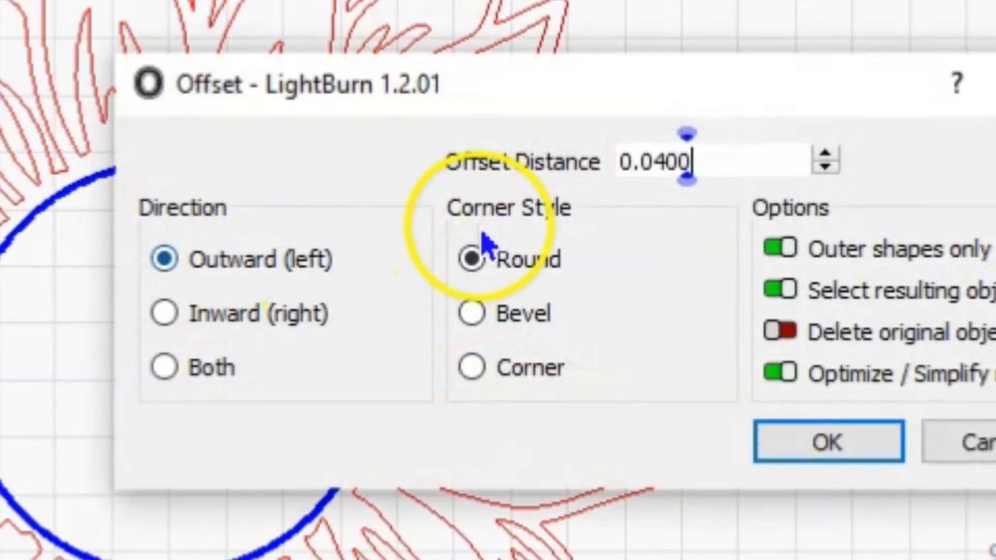
drag(712, 163, 641, 162)
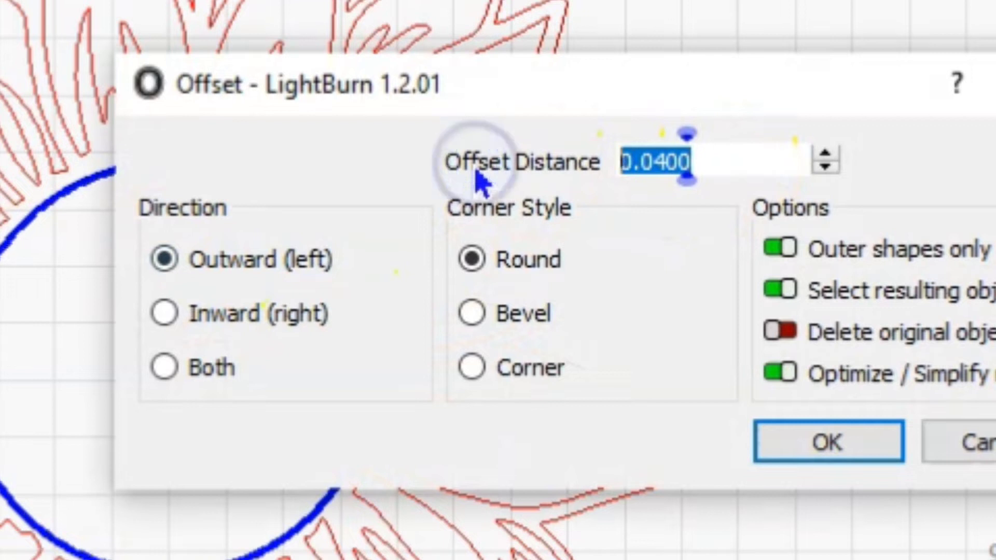
text(0)
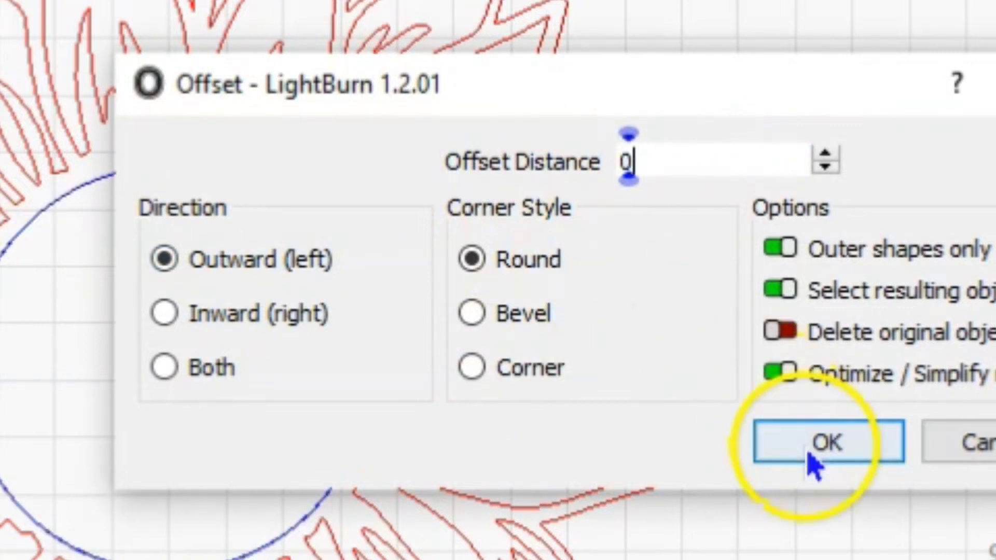
click(811, 454)
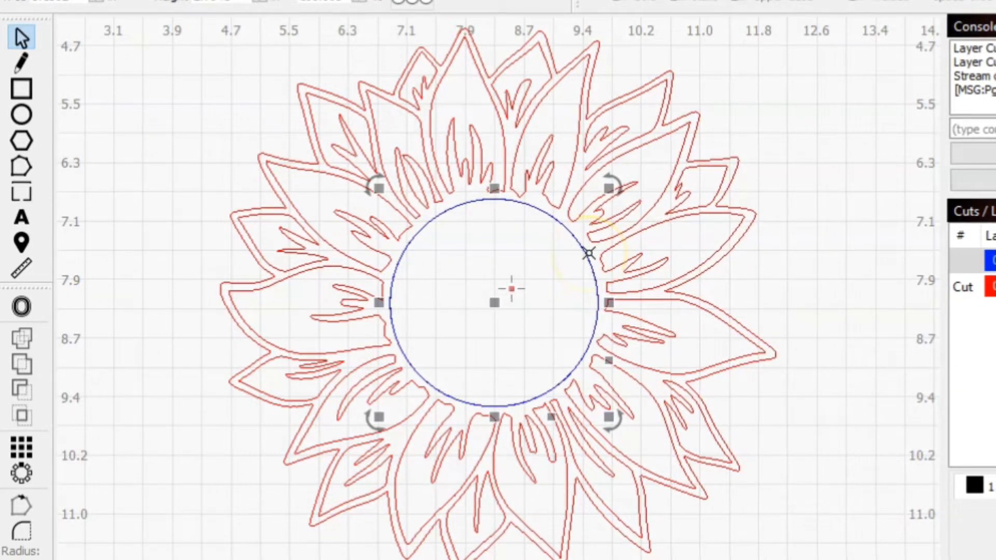
click(824, 166)
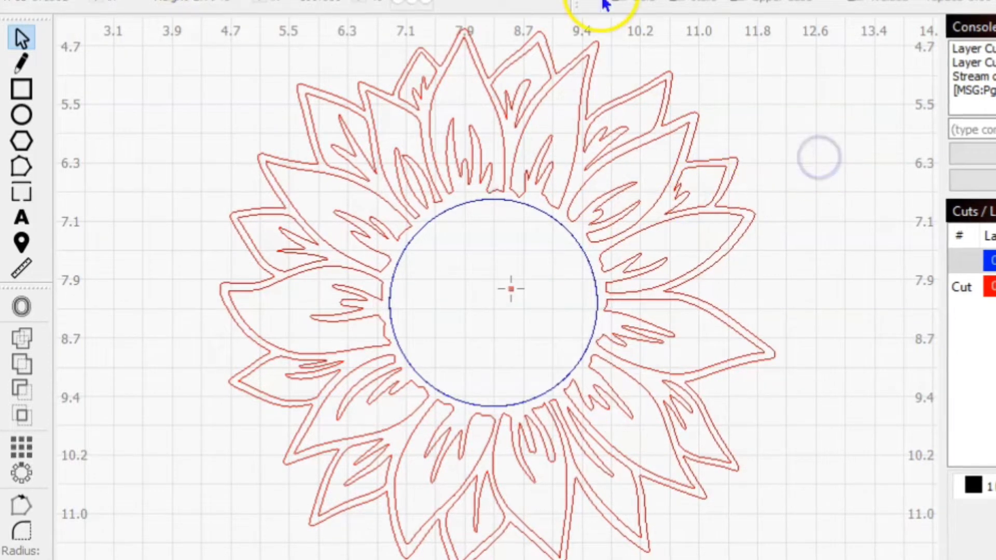
Step: Check the offset circle in the preview, then undo the offset and deselect the circle
key(alt+p)
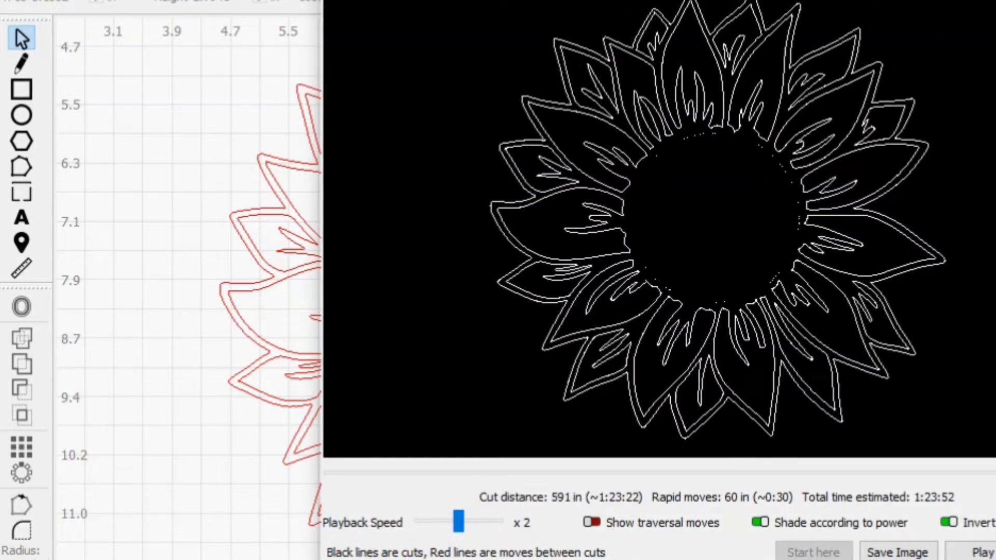
click(992, 2)
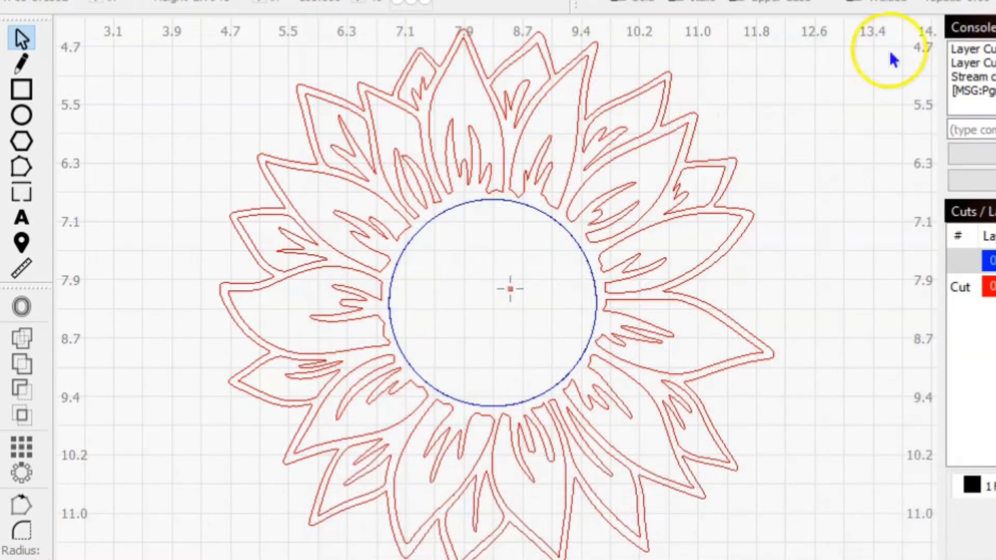
click(592, 265)
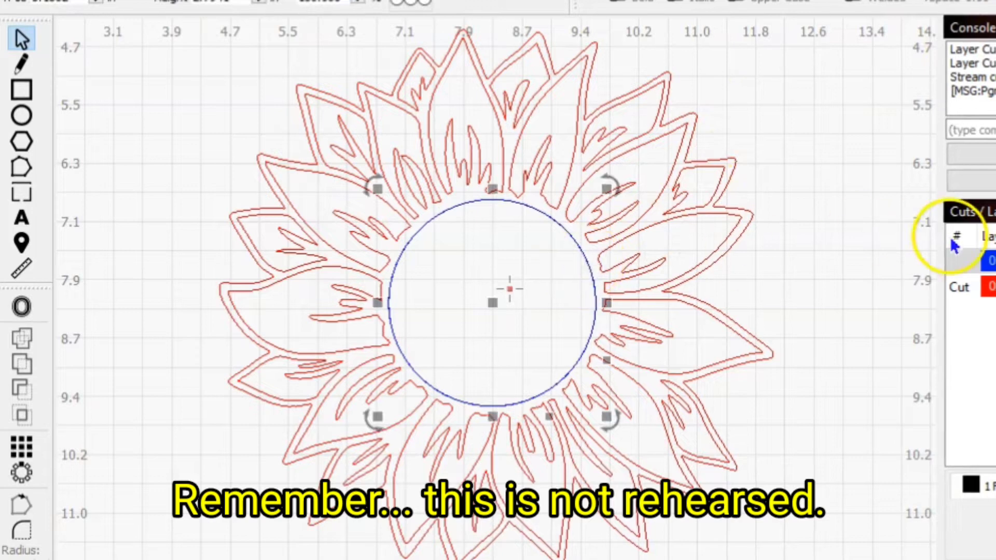
click(966, 265)
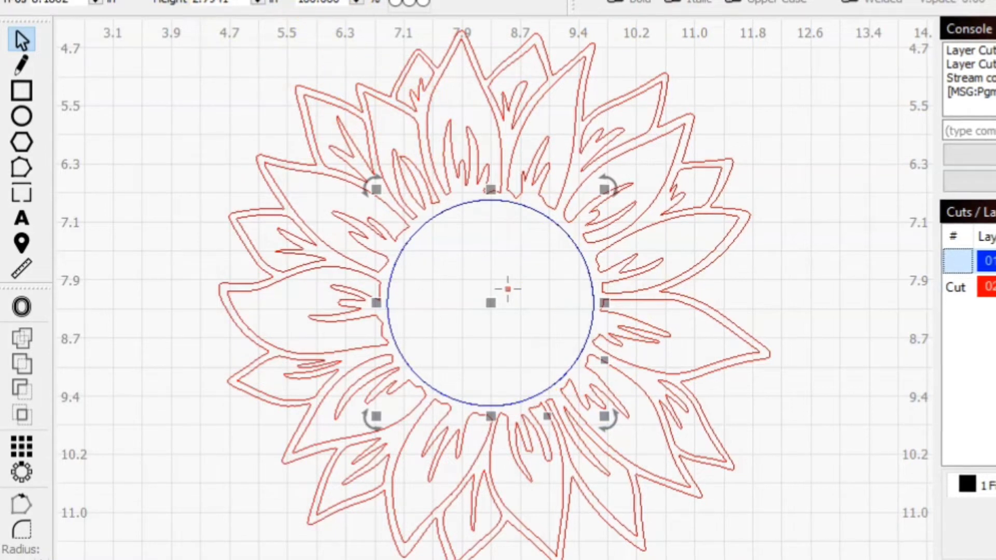
key(alt+shift+w)
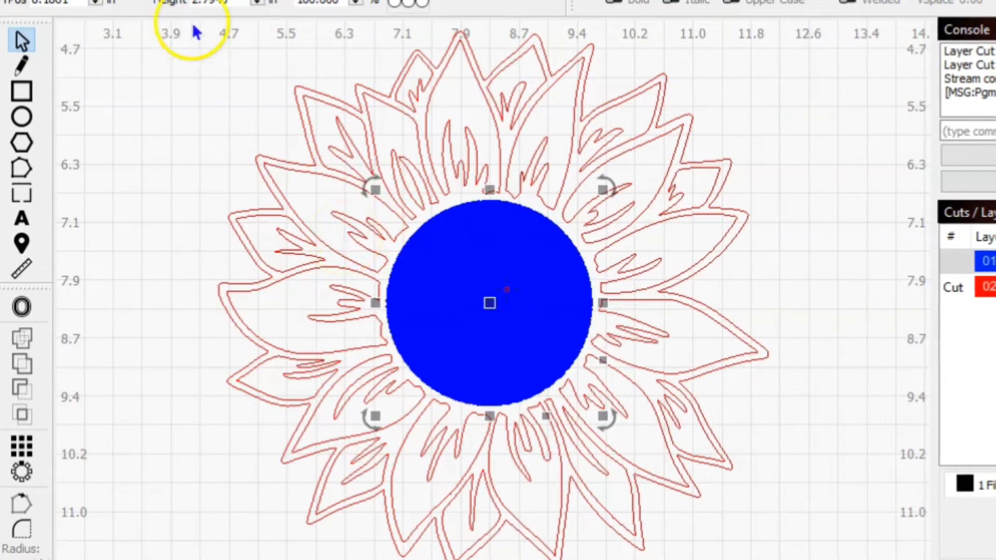
key(Escape)
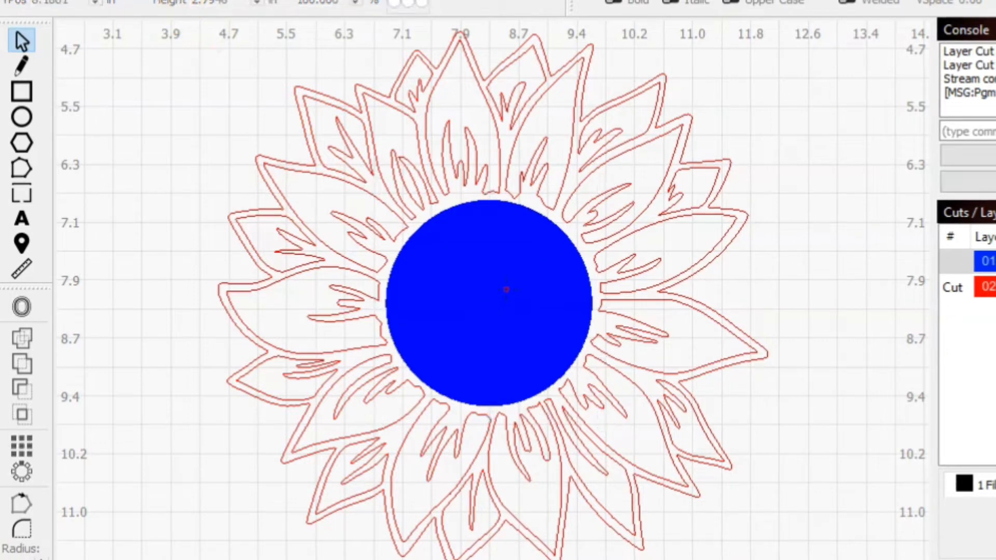
Step: Offset the center circle by 0 to make a duplicate outline and assign the duplicate to the red line layer
click(439, 253)
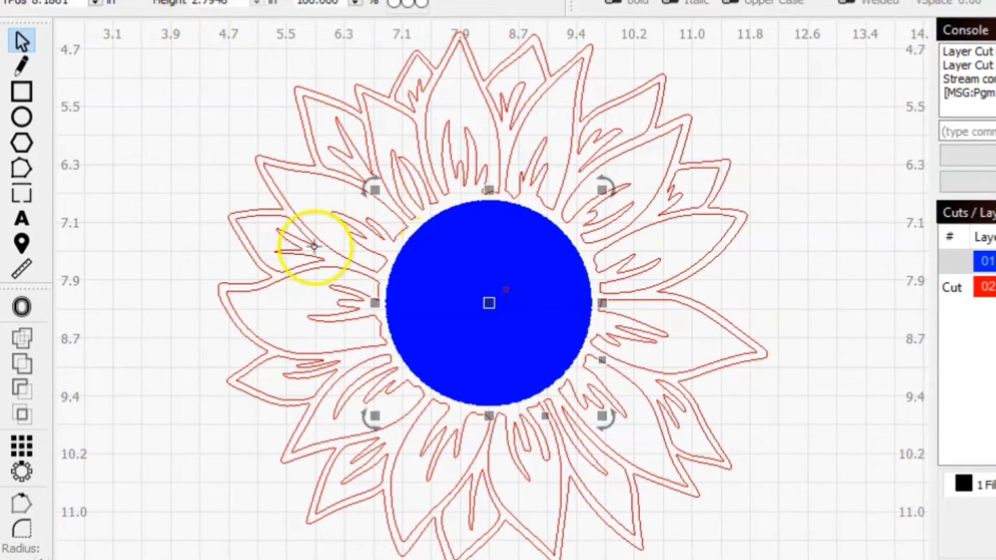
click(24, 308)
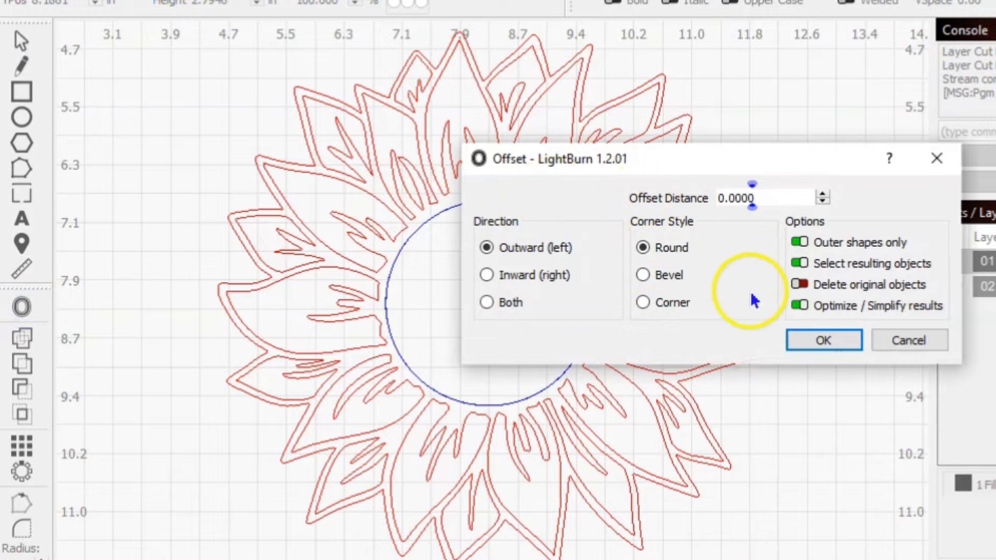
click(825, 340)
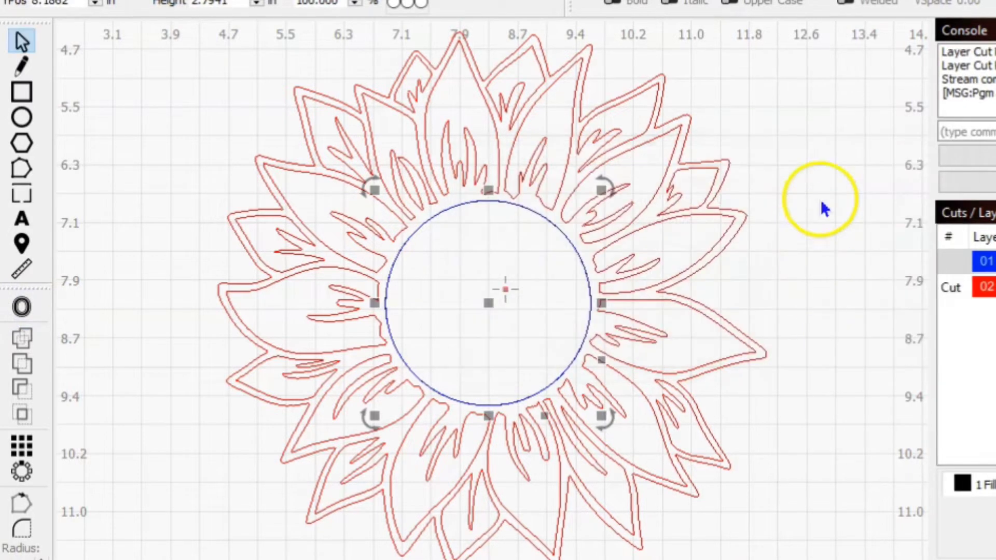
click(819, 200)
click(444, 210)
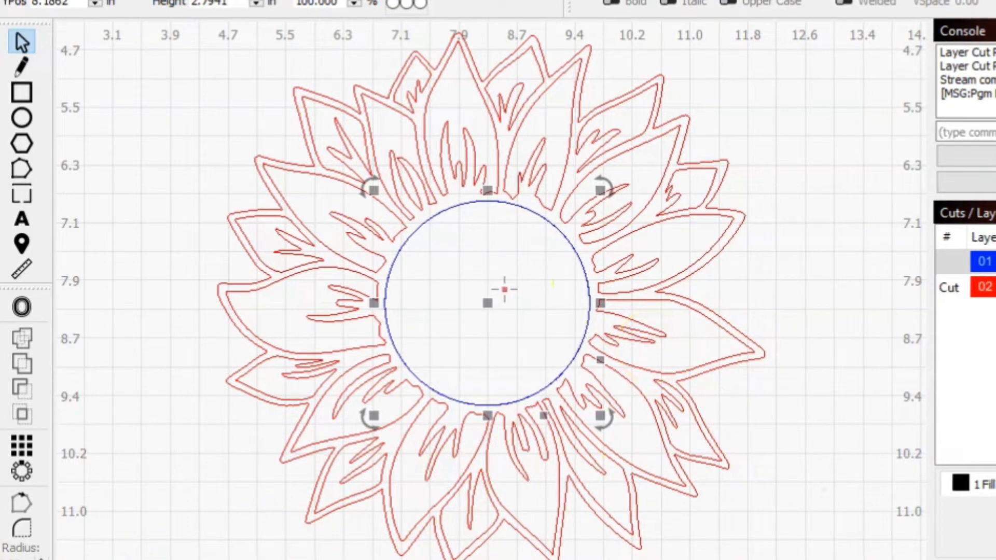
click(122, 499)
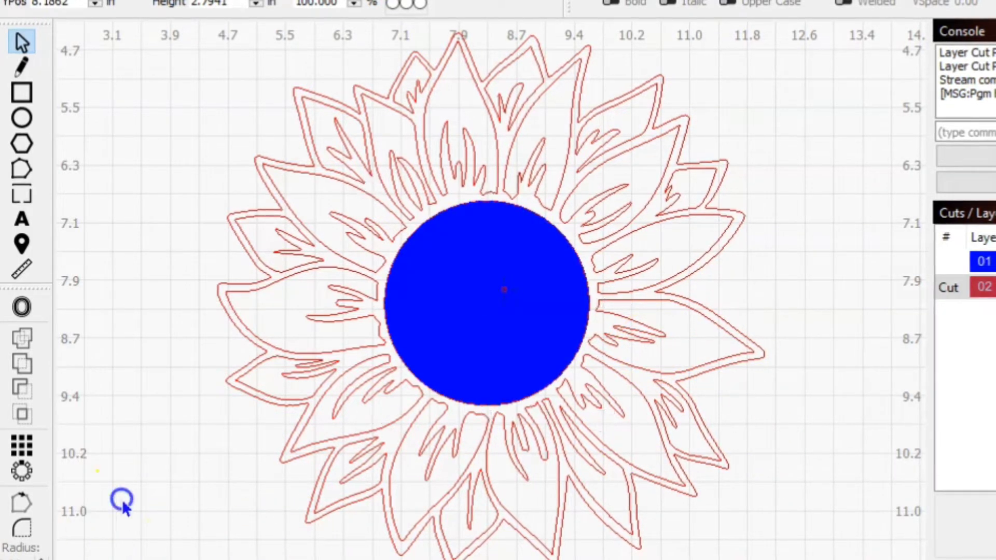
Step: Preview the engraving again and examine the outline around the cross-hatched center, then close the preview
key(alt+p)
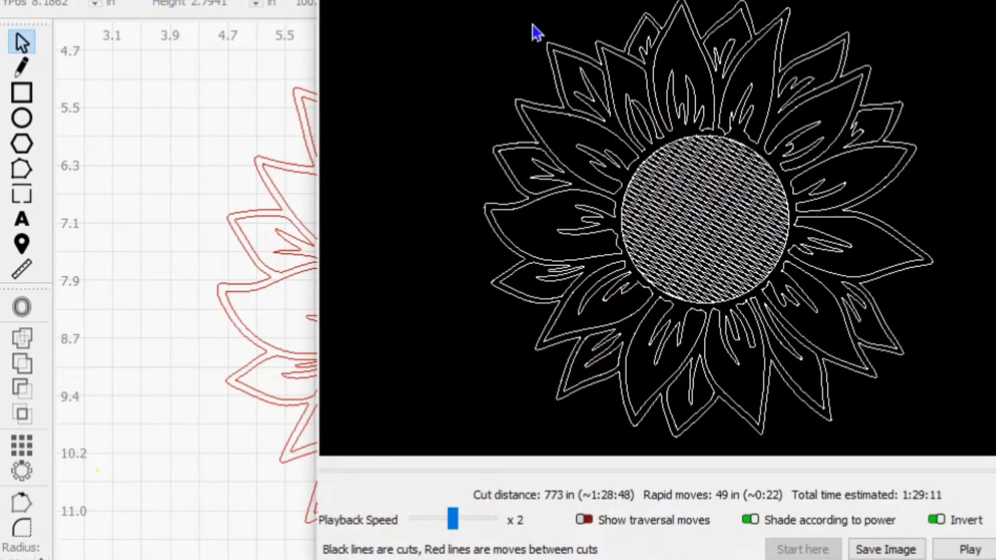
scroll(678, 212, up, 5)
scroll(680, 214, down, 3)
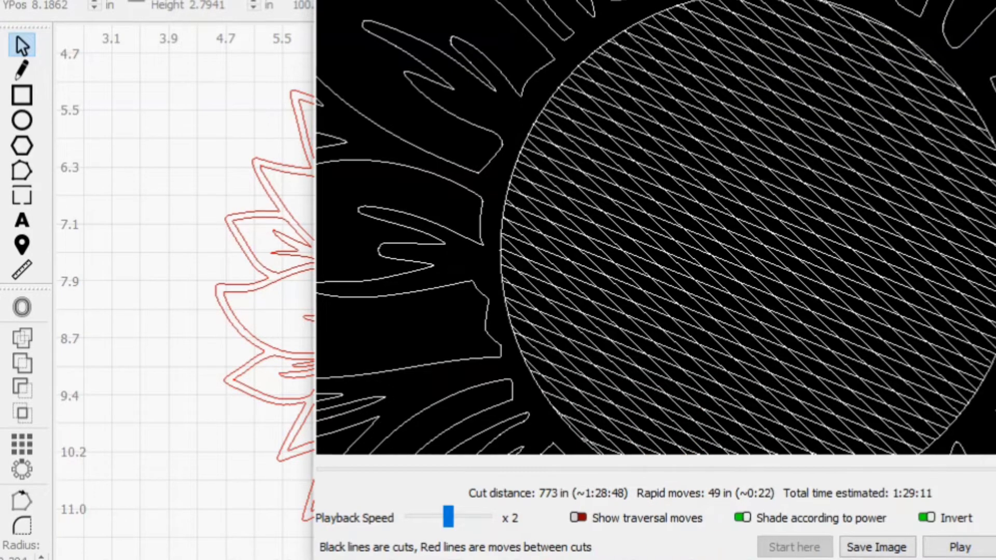
key(Escape)
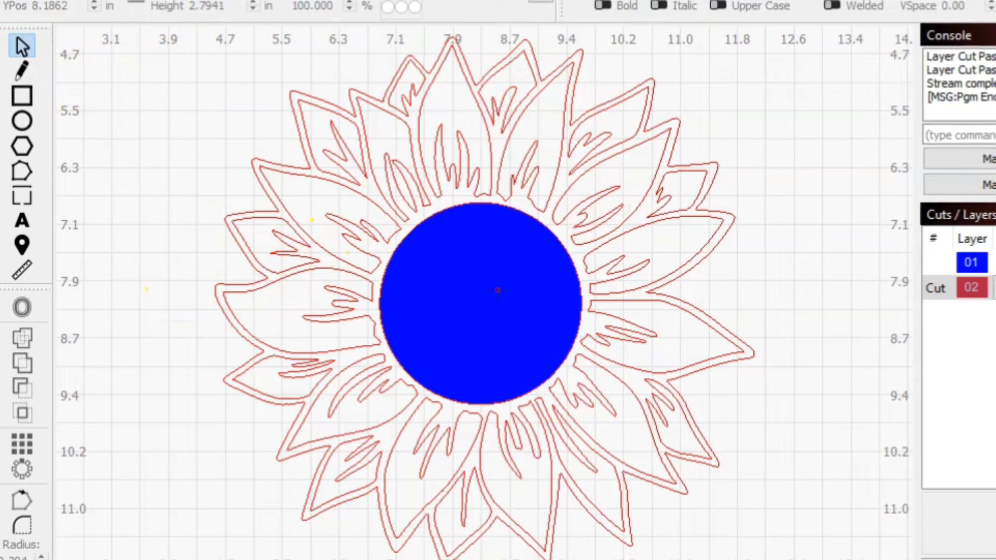
Step: Select all shapes in the red cut layer, assign them to the black fill layer, and deselect them
scroll(483, 304, down, 1)
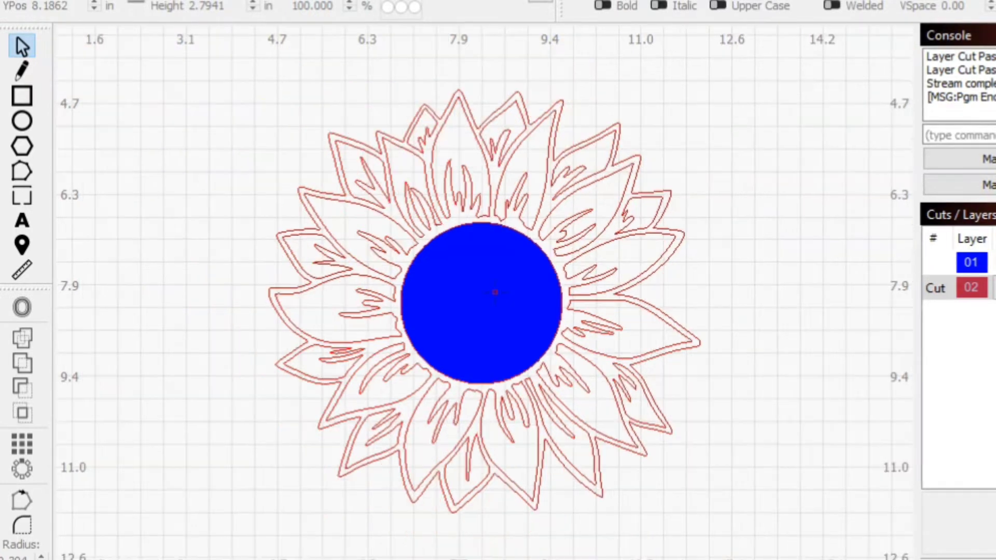
click(346, 149)
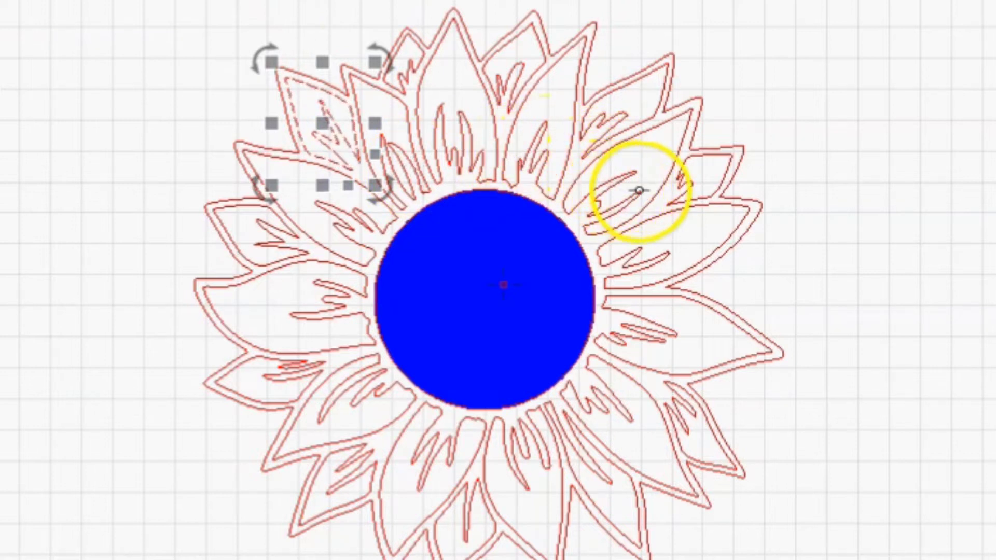
click(73, 1)
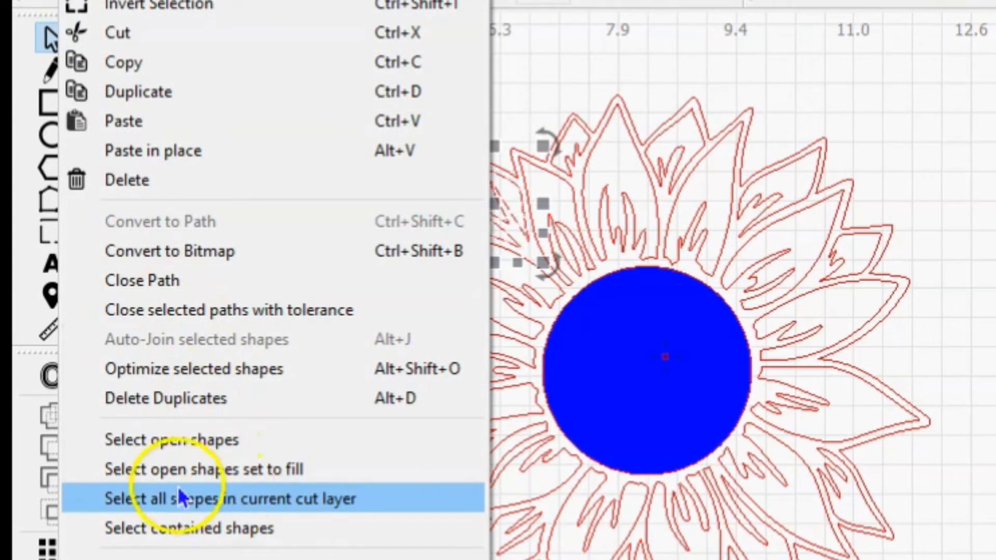
click(195, 511)
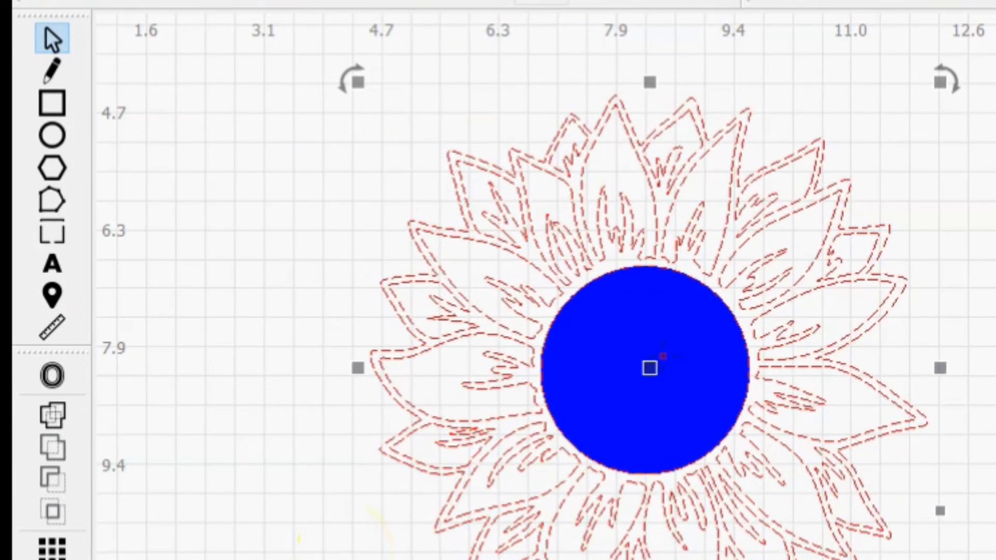
click(41, 559)
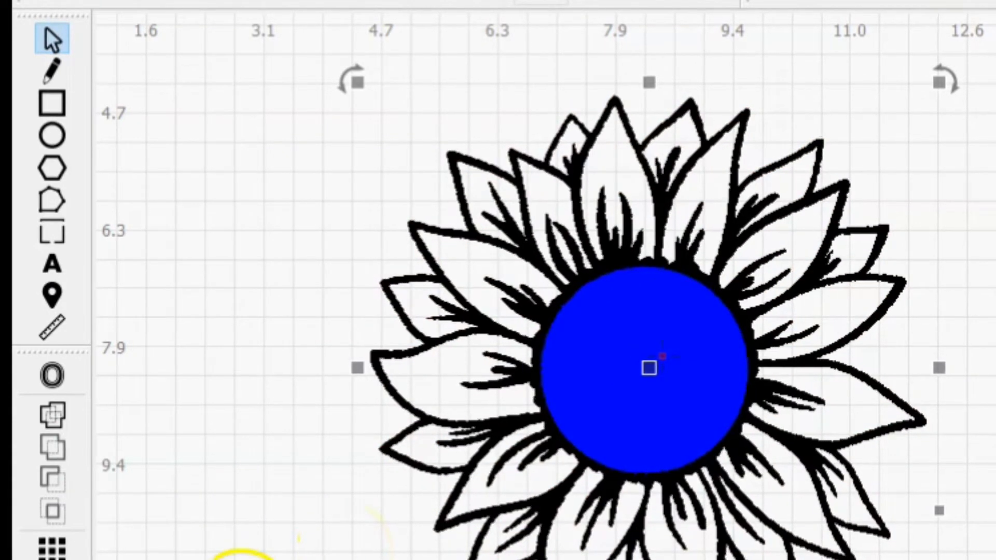
click(241, 559)
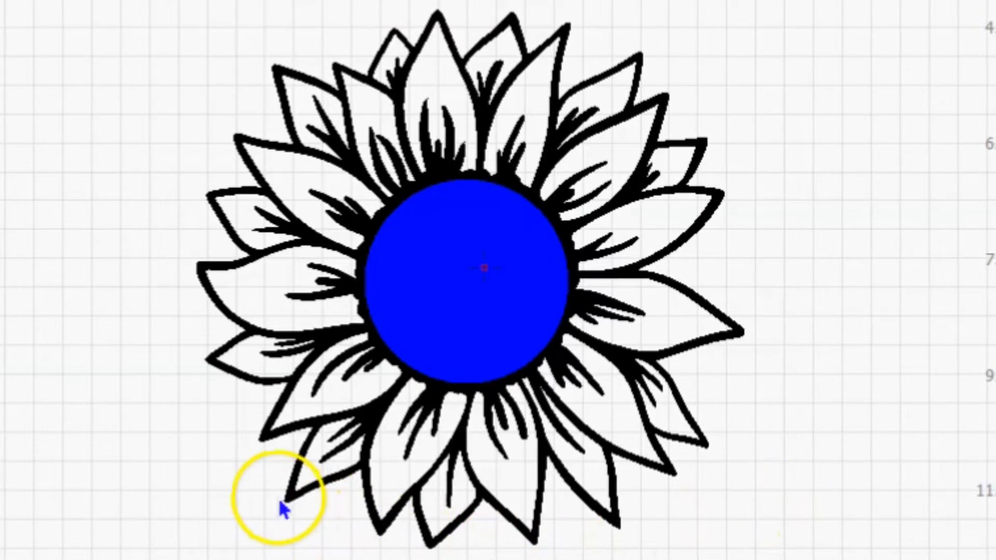
Step: Return the sunflower's petals and circle outline to the red line layer and leave the artwork deselected
key(ctrl+a)
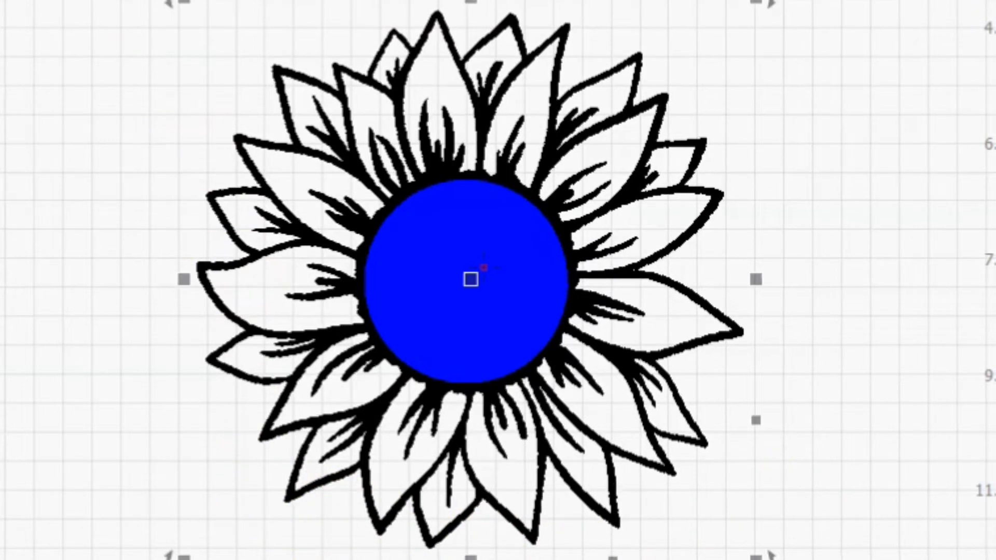
click(60, 182)
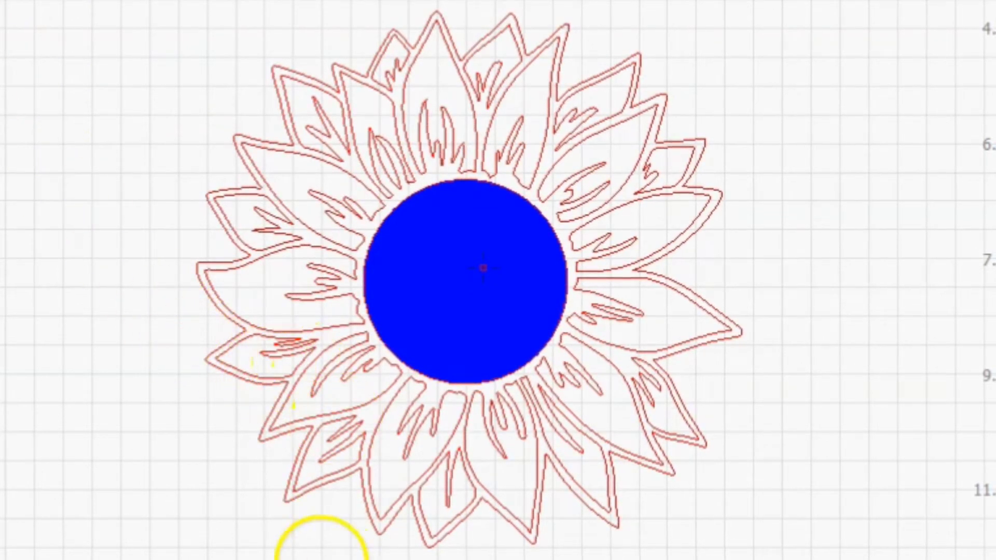
click(317, 489)
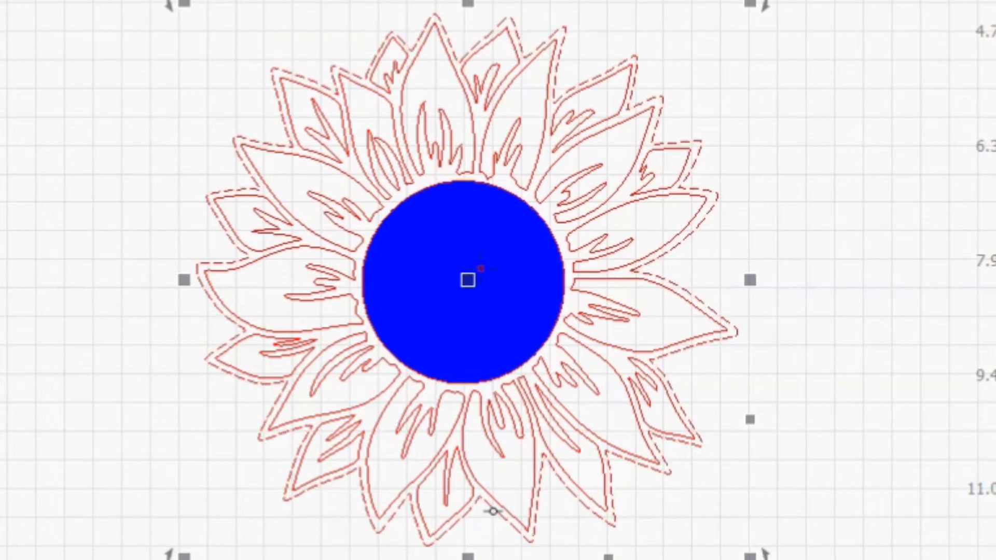
click(108, 542)
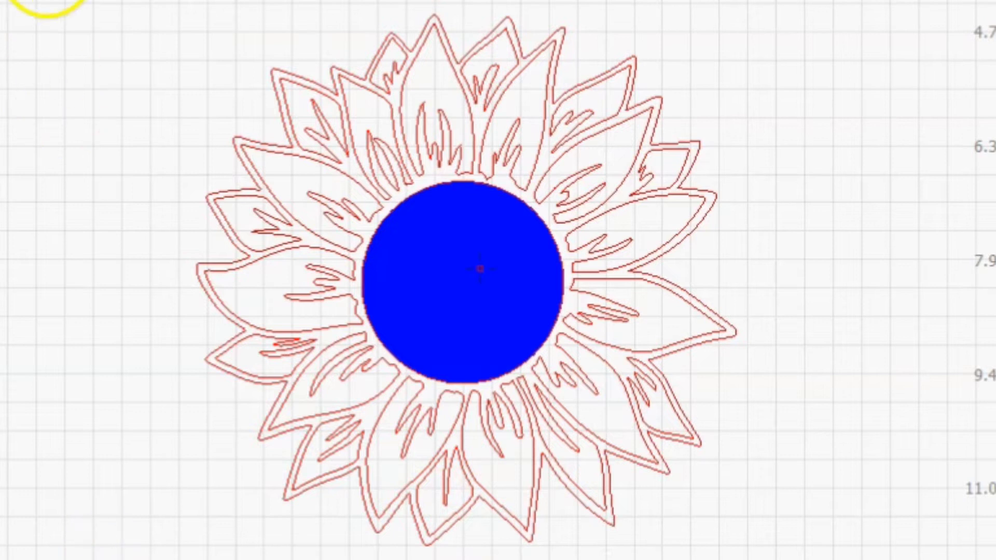
Step: Set the red layer to Fill, shift the sunflower's outer outline slightly down to thicken the lower petal edges, and deselect it
right_click(301, 143)
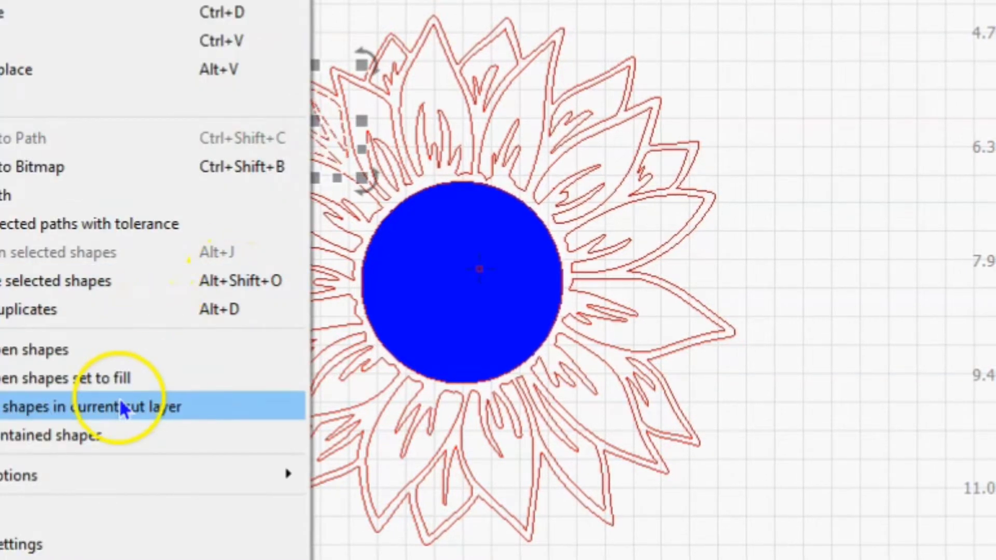
click(721, 61)
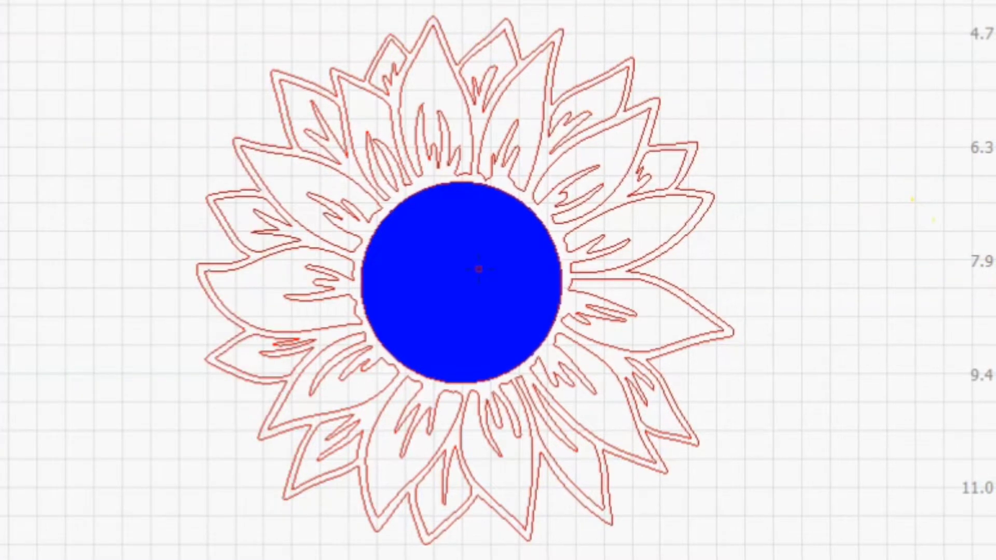
click(872, 301)
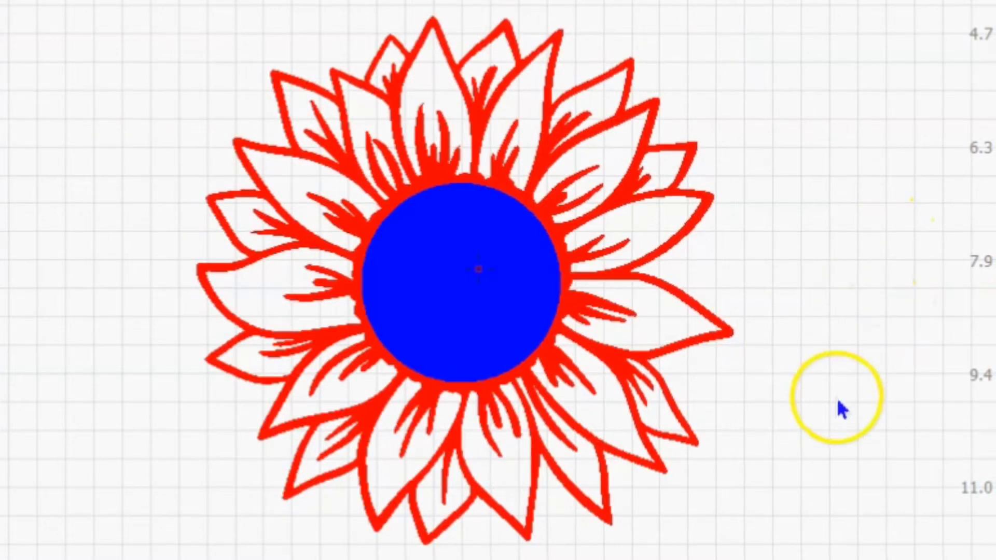
click(283, 504)
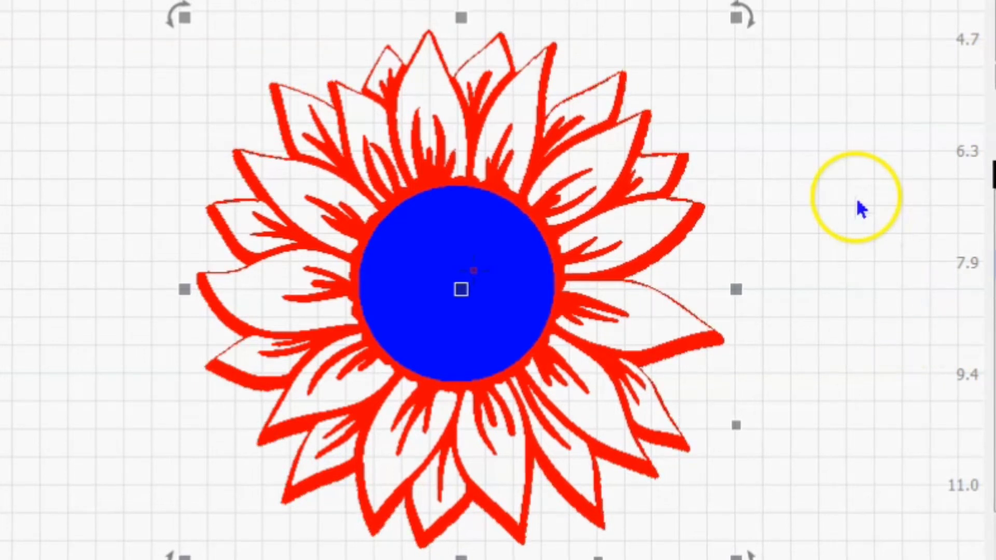
click(106, 120)
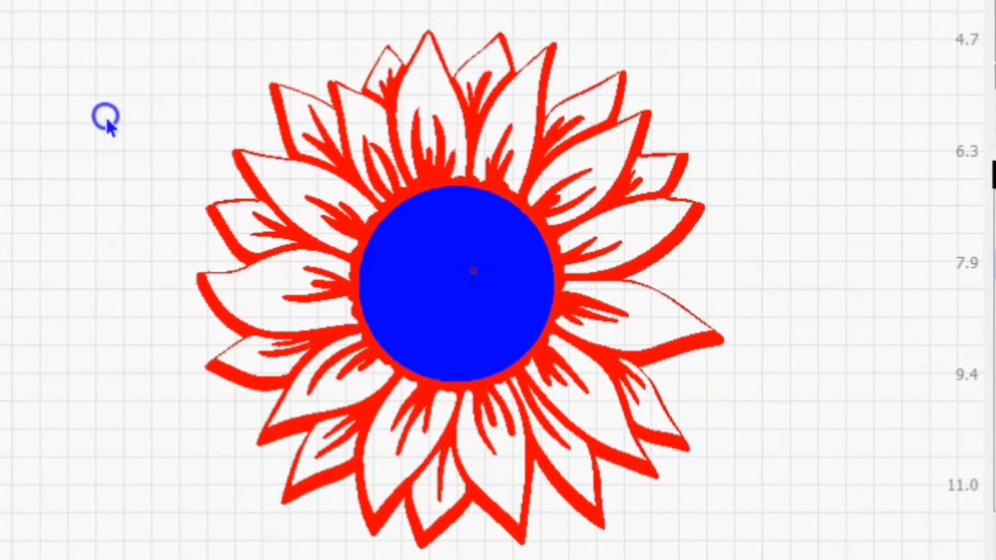
Step: Return the red layer to Line mode and leave the artwork deselected
click(217, 296)
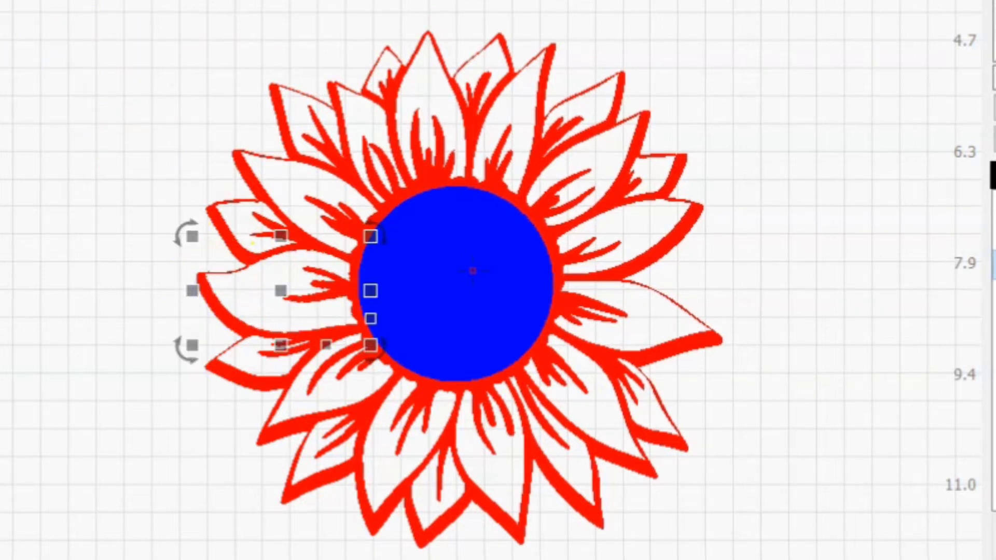
click(846, 188)
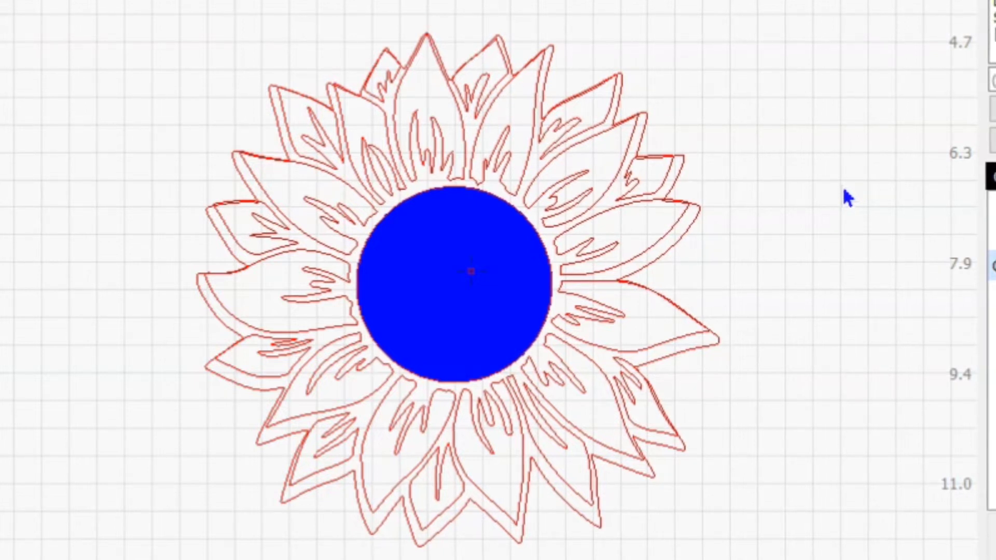
click(706, 102)
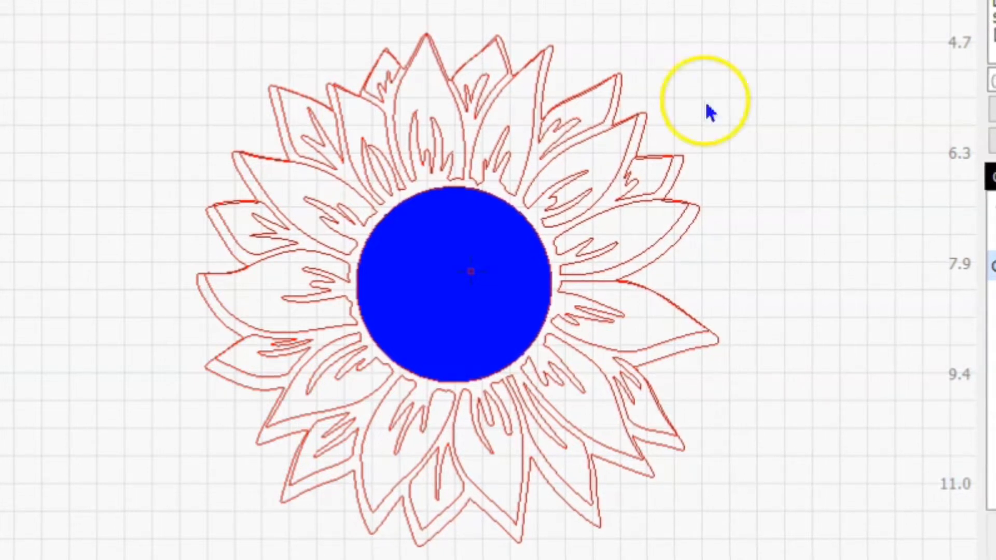
Step: Offset the sunflower's outer outline outward by 0.1 with round corners, keeping the original, and deselect the result
scroll(457, 284, down, 3)
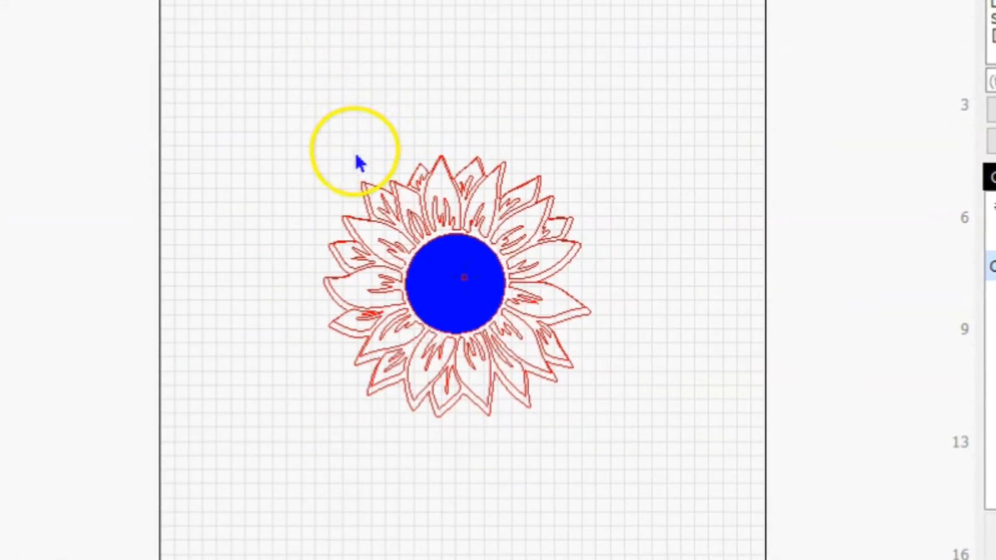
click(328, 329)
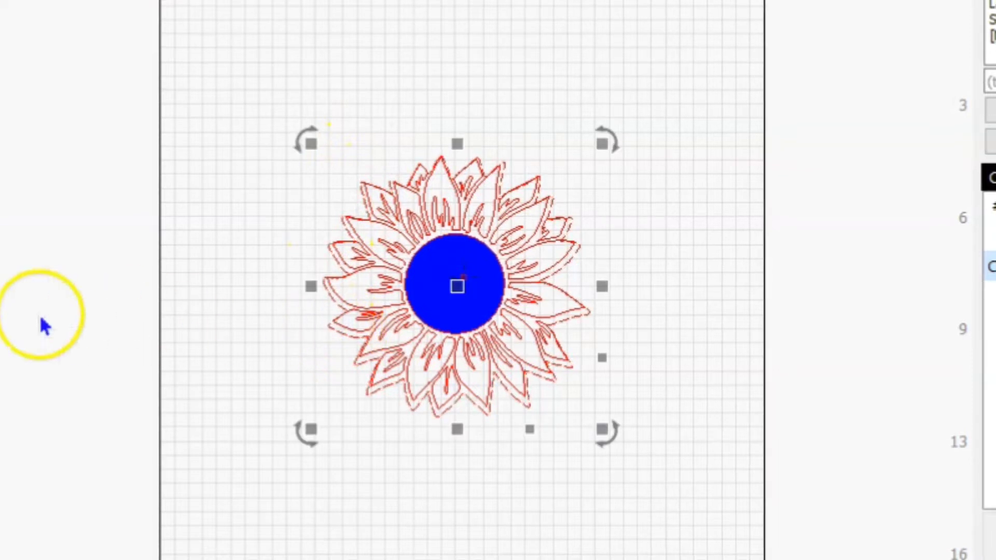
key(alt+o)
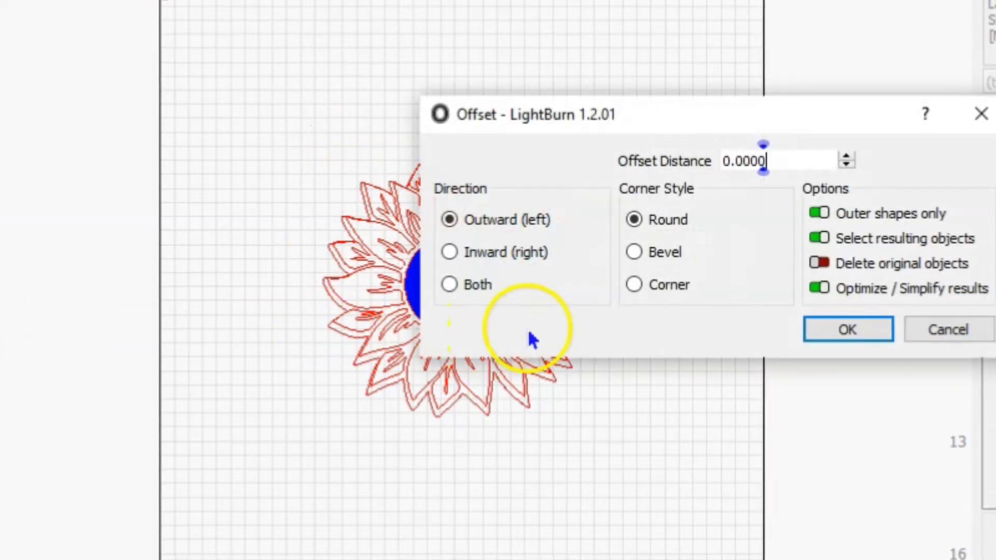
text(0.0)
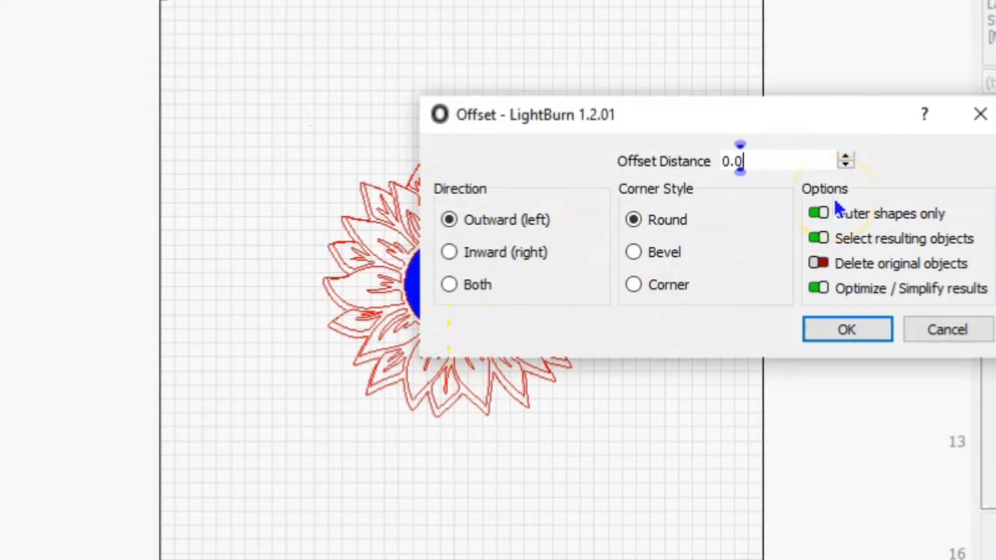
text(1)
key(BackSpace)
key(BackSpace)
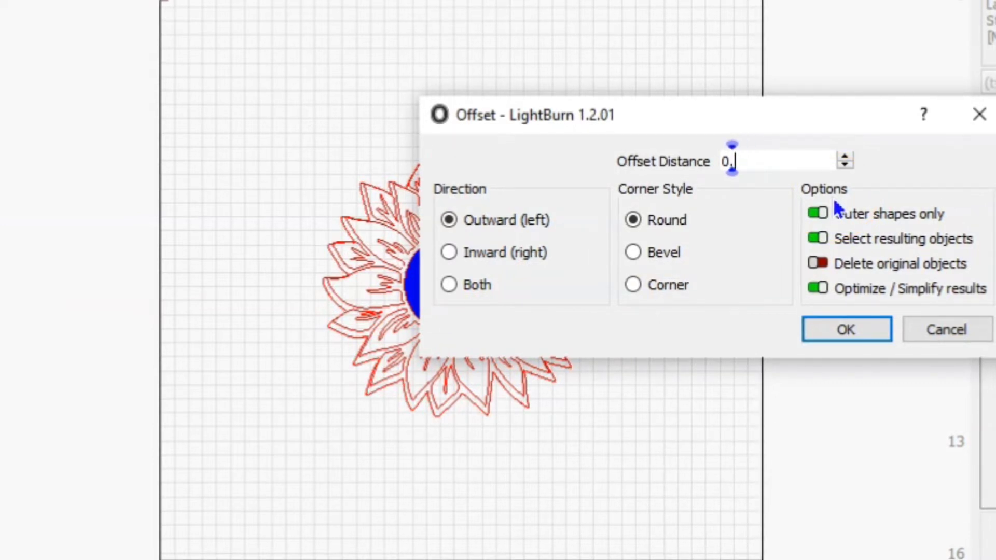
text(1)
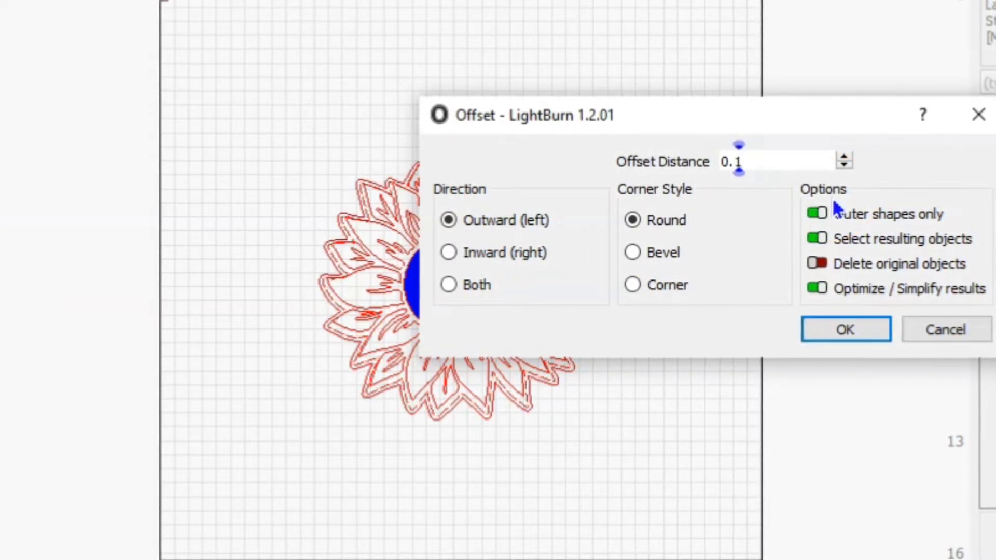
click(841, 332)
click(714, 347)
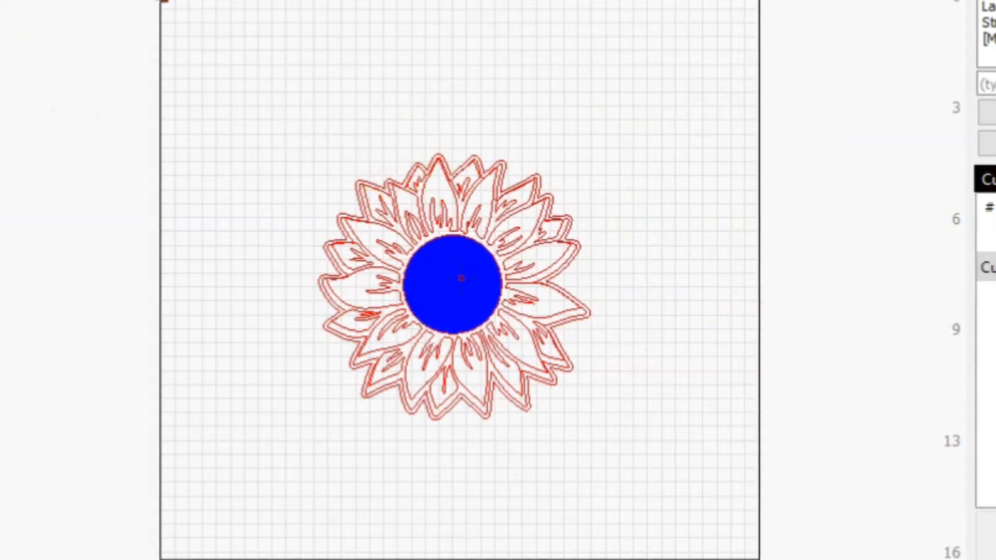
Step: Draw a small flat ellipse just above the two topmost petals of the sunflower
click(435, 149)
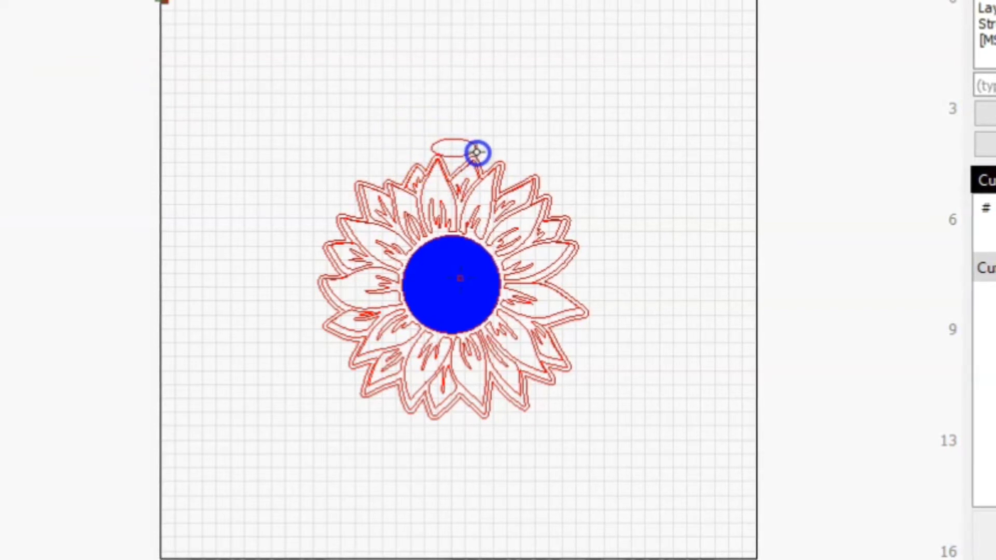
click(476, 152)
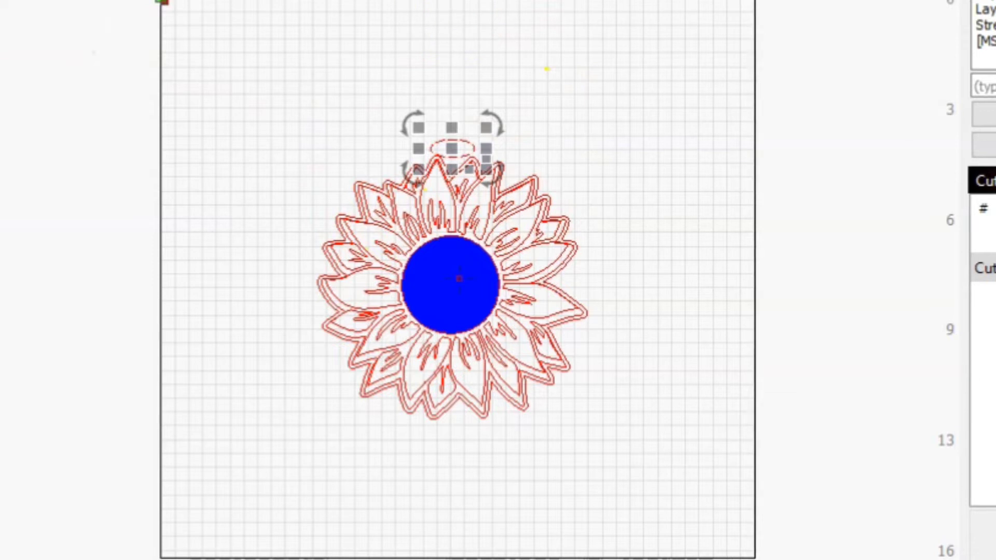
key(ctrl+shift+a)
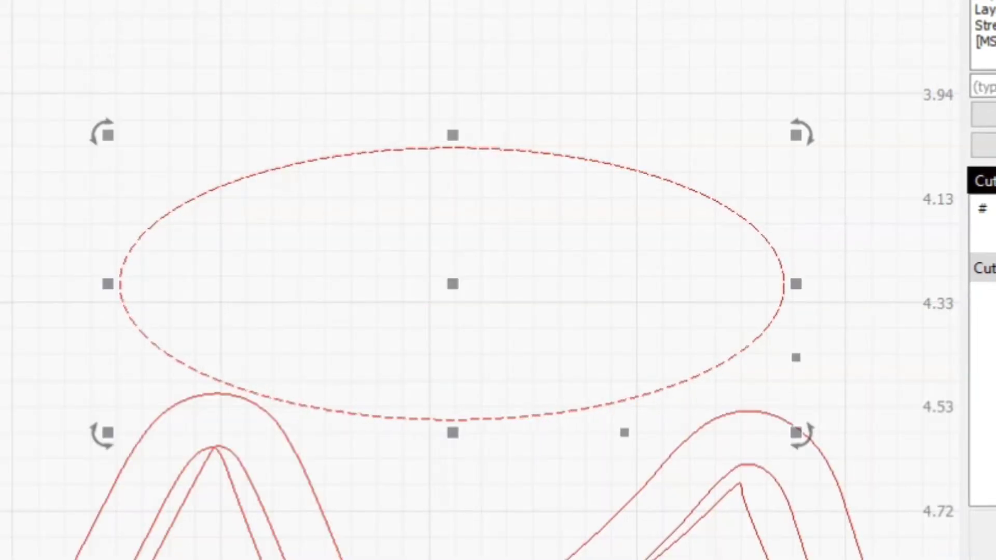
key(ctrl+minus)
key(ctrl+minus)
key(ctrl+minus)
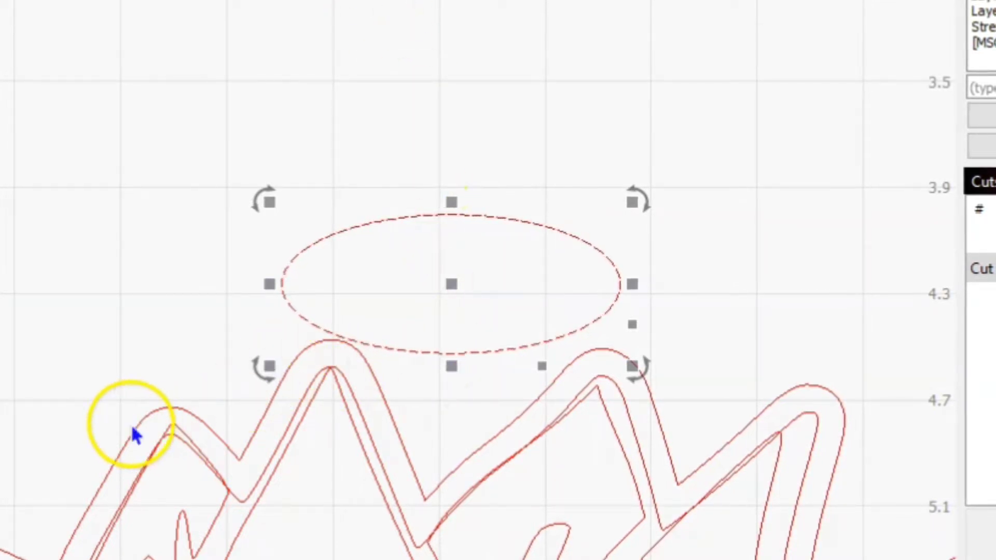
Step: Move the ellipse clear above the petals and center it horizontally on the sunflower's offset outline, then deselect both
click(130, 444)
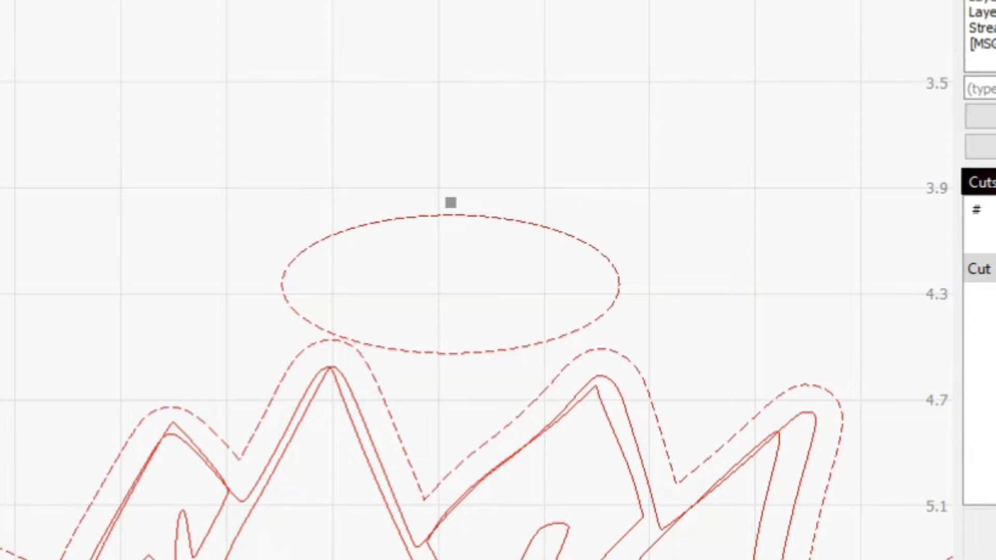
click(688, 191)
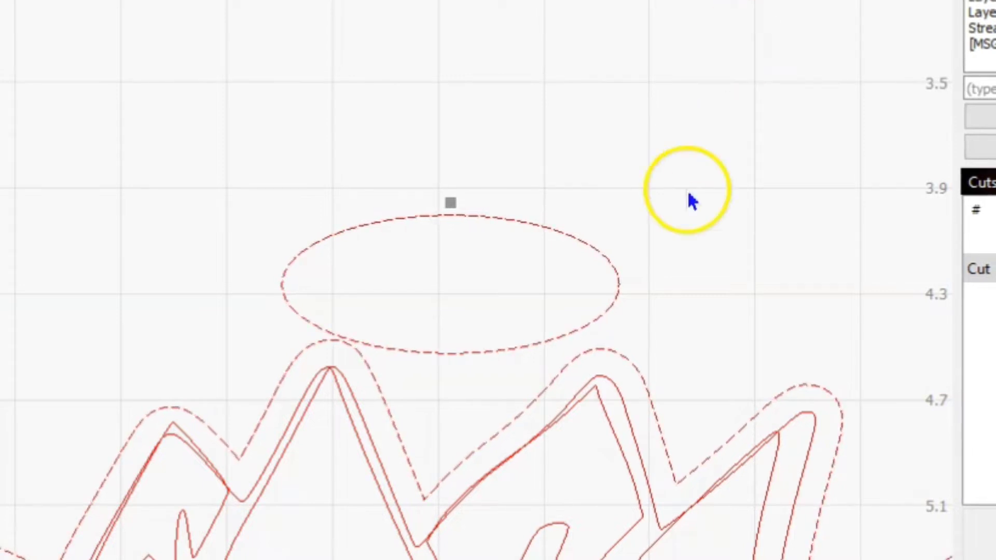
click(598, 252)
drag(444, 289, 328, 218)
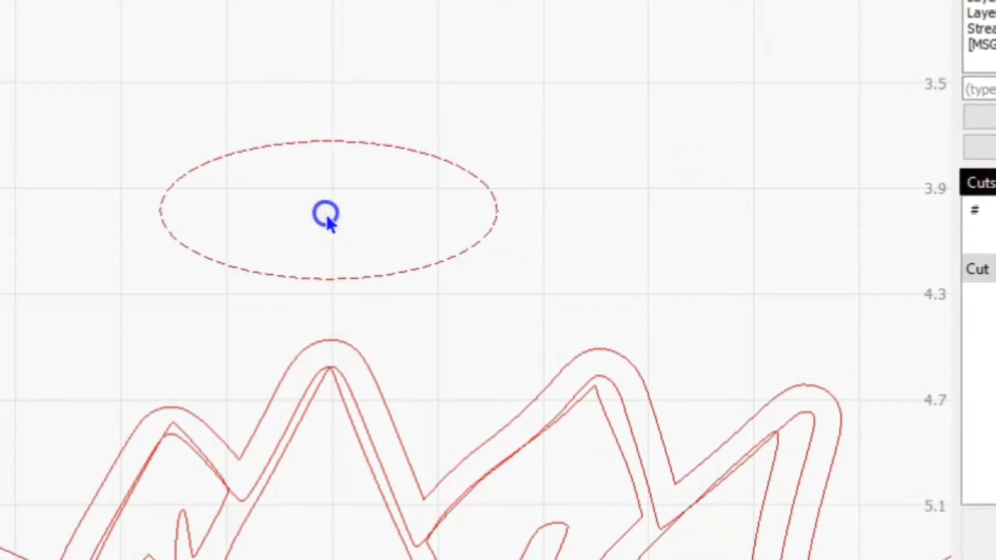
click(139, 428)
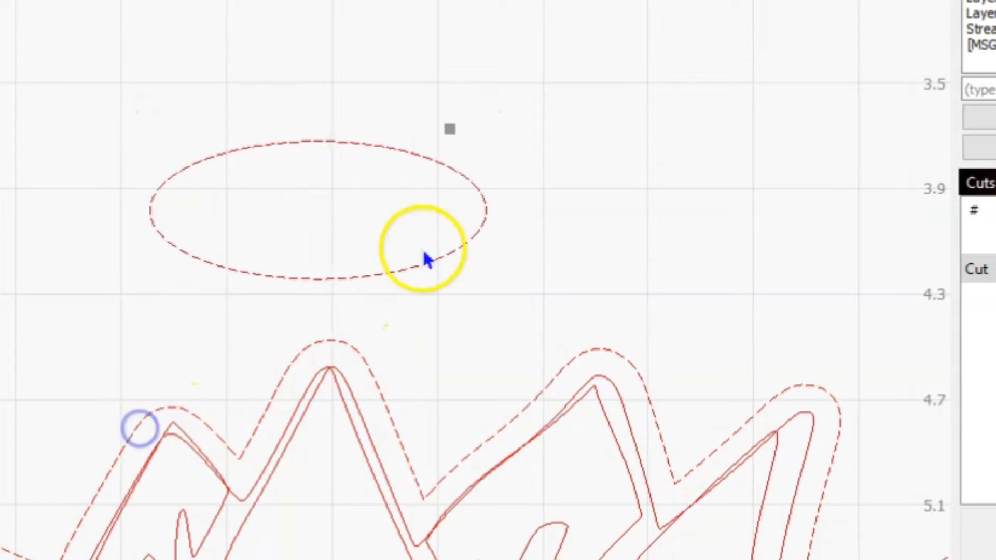
click(592, 1)
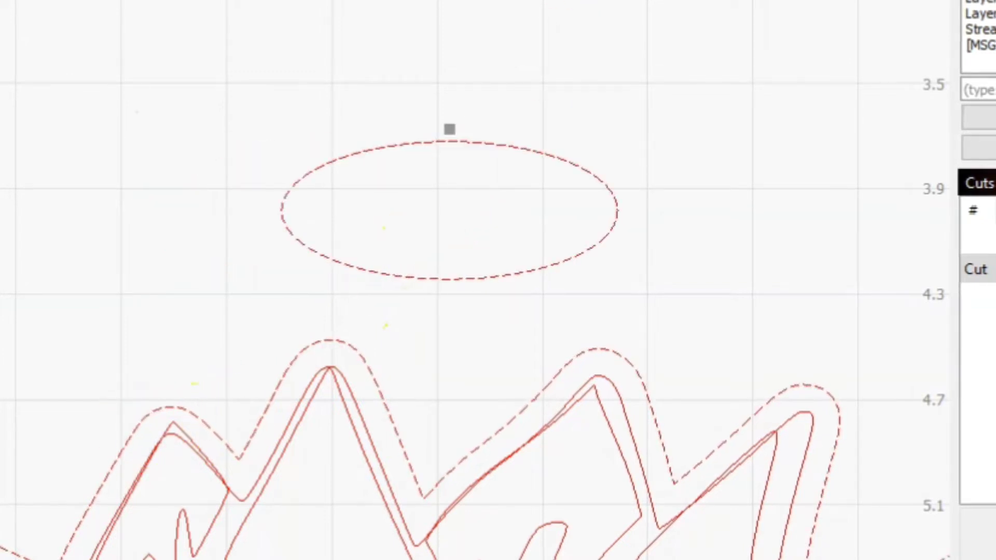
click(734, 100)
Step: Nudge the ellipse straight down until its lower edge overlaps the offset outline of the two topmost petals
click(447, 285)
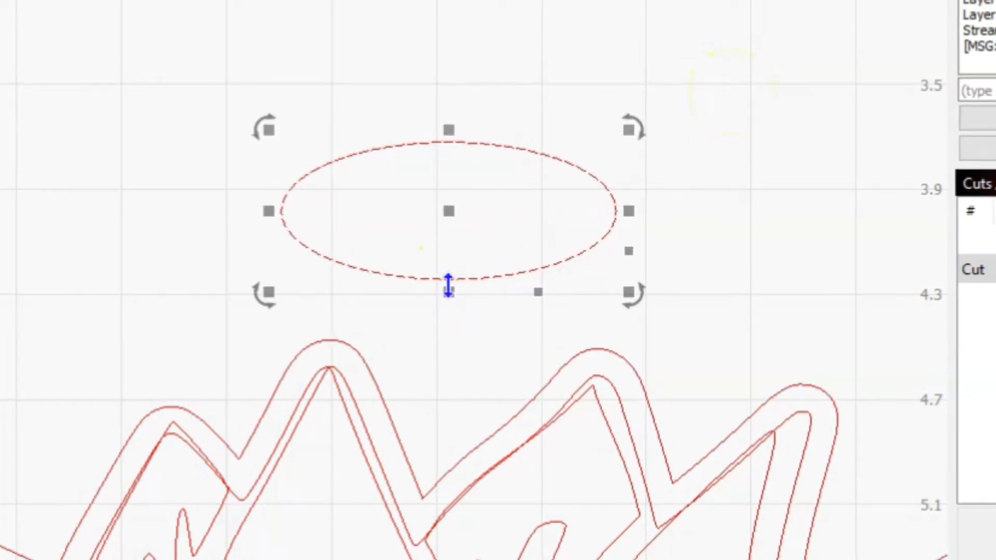
key(Down)
key(Down)
key(Down)
key(Down)
key(Down)
key(Down)
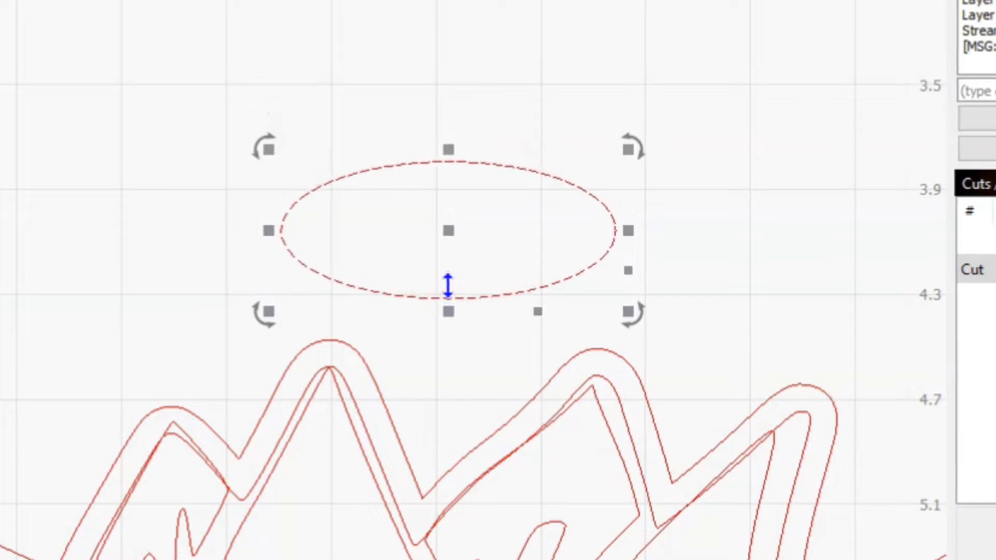
key(Down)
key(Down)
key(Down)
key(Down)
key(Down)
key(Down)
key(Down)
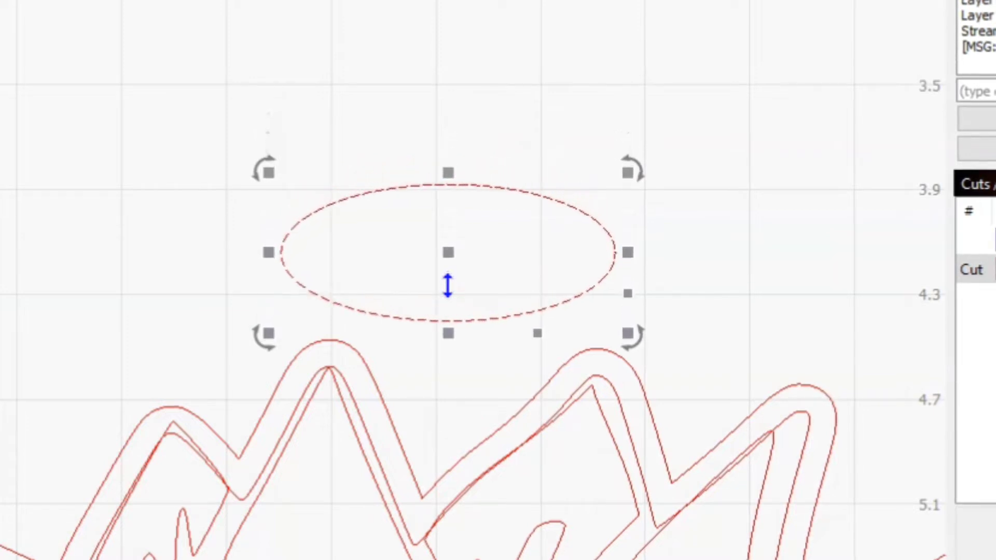
key(Down)
key(Down)
key(Down)
key(Down)
key(Down)
key(Down)
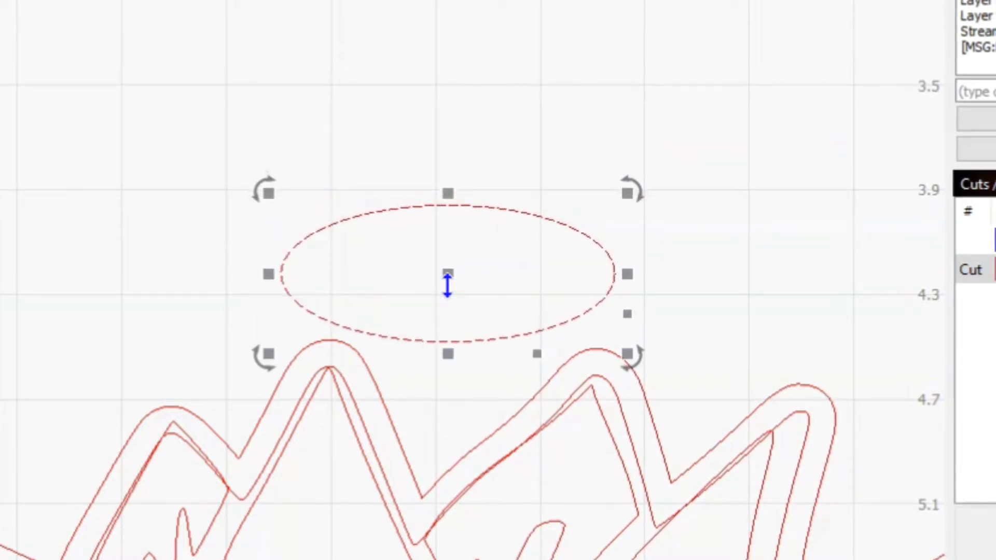
key(Down)
key(Down)
key(Down)
key(Down)
key(Down)
key(Down)
key(Down)
key(Down)
key(Down)
key(Down)
key(Down)
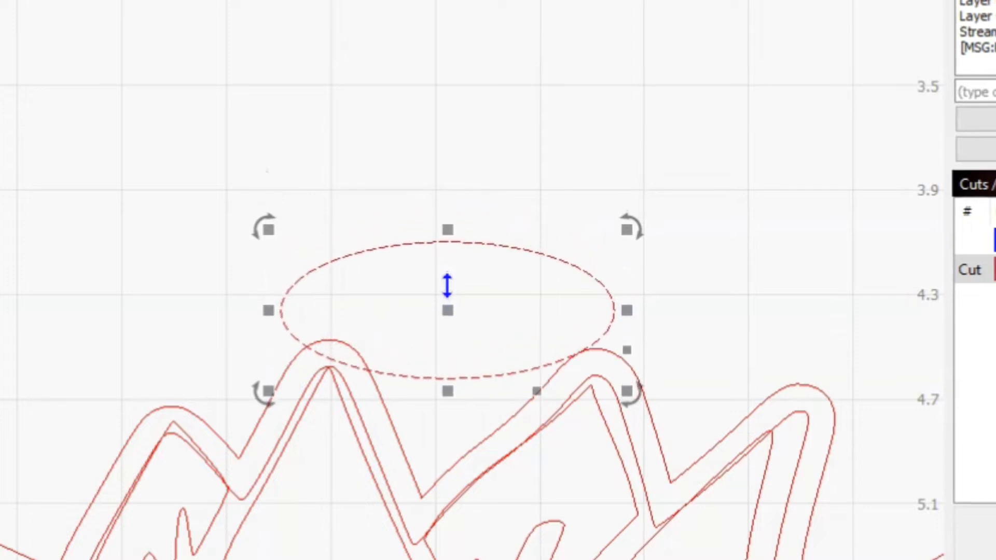
key(Down)
key(Down)
key(Down)
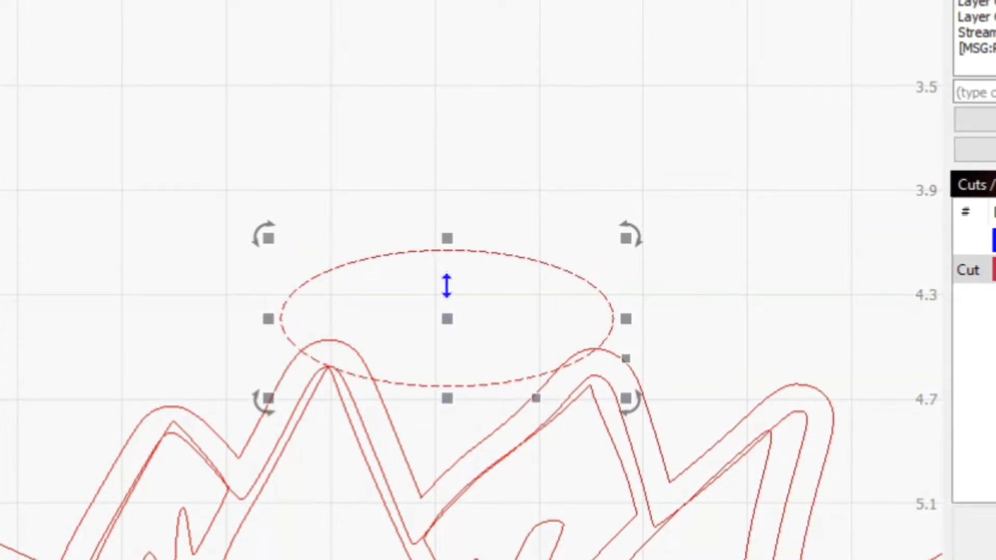
key(Down)
key(Up)
key(Up)
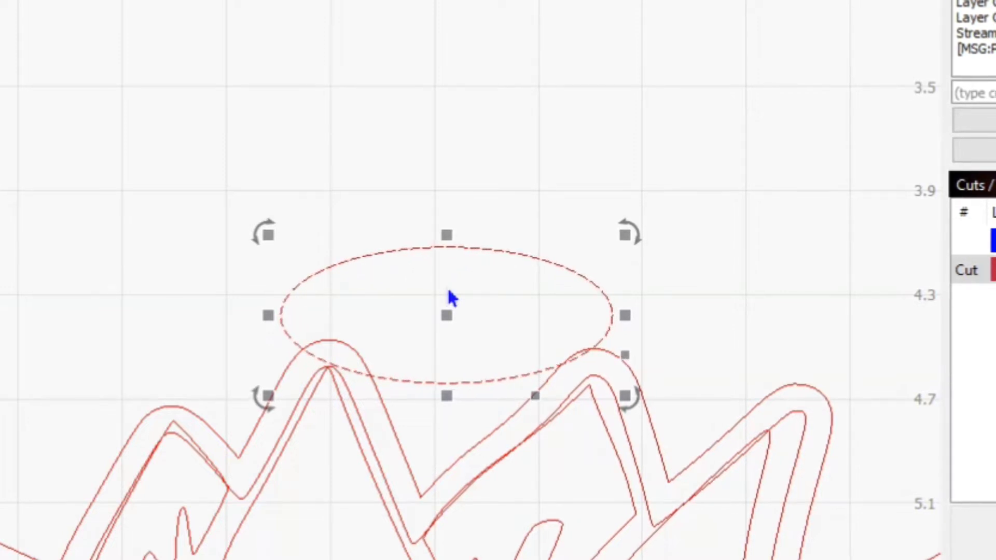
Step: Stretch the ellipse downward and narrow it from both sides so it sits between the two topmost petals, overlapping the offset outline, then deselect it
drag(449, 397, 451, 441)
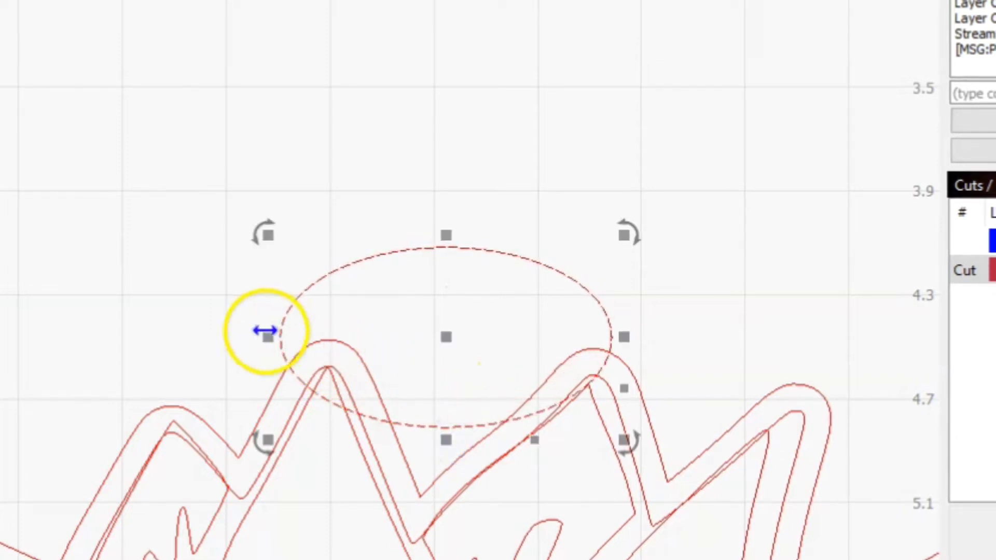
drag(263, 332, 305, 336)
drag(625, 334, 597, 332)
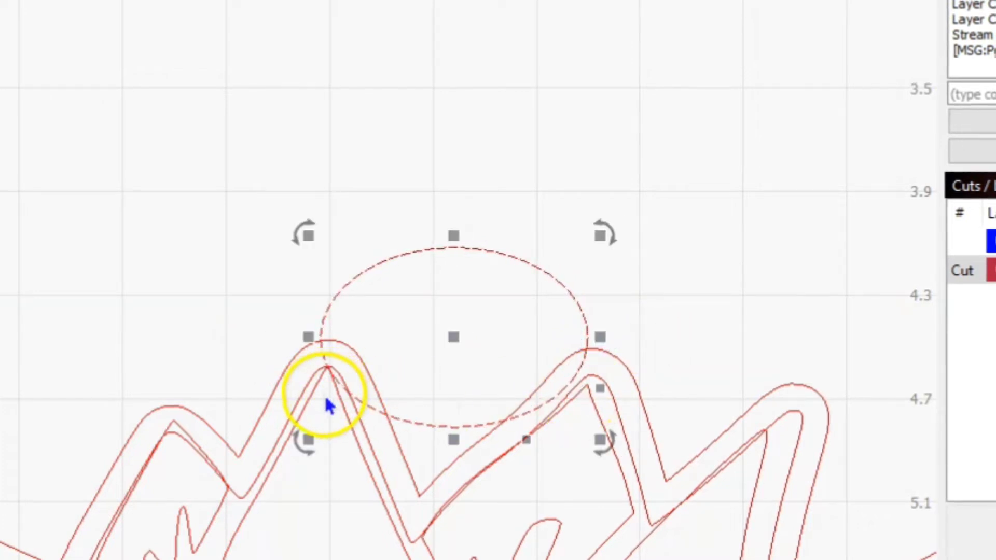
drag(453, 440, 454, 440)
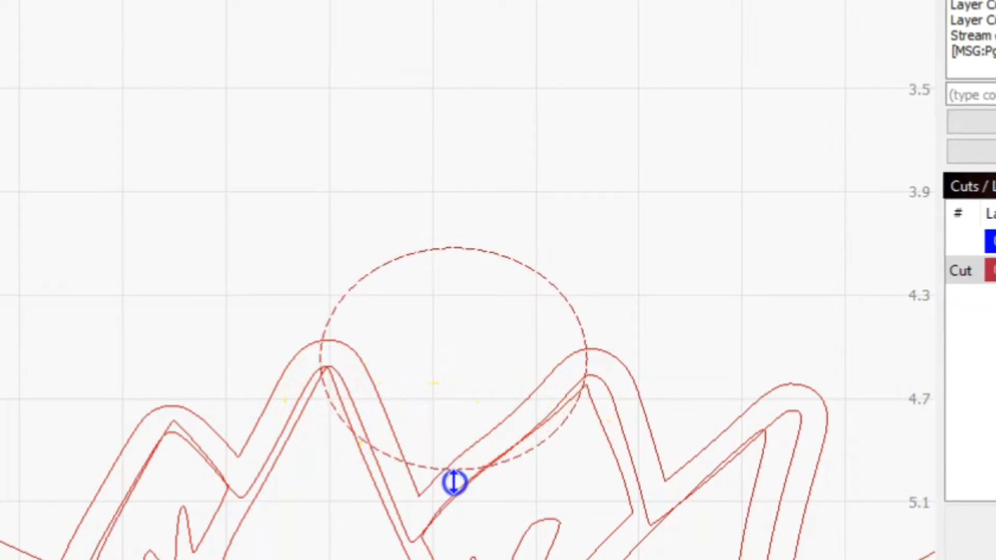
drag(454, 485, 455, 485)
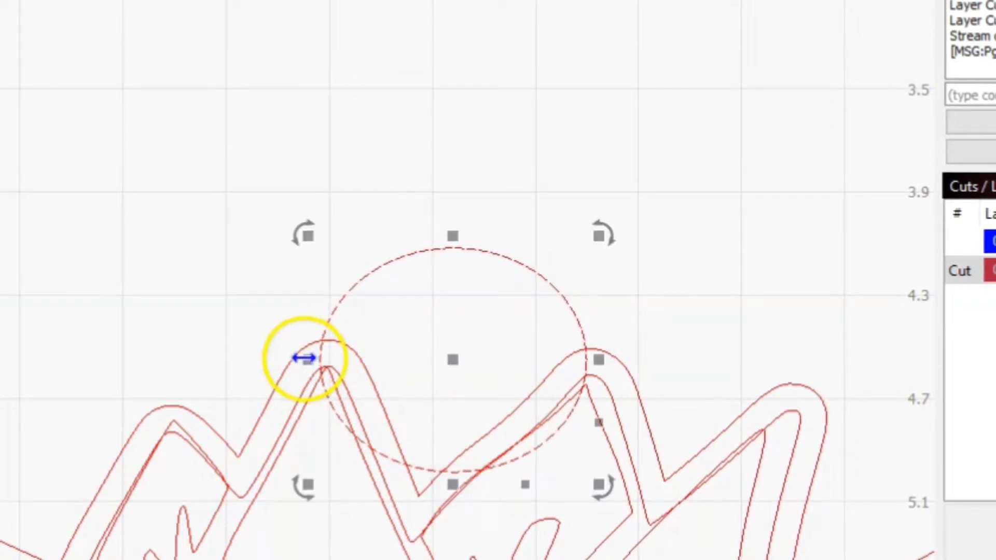
drag(305, 358, 332, 359)
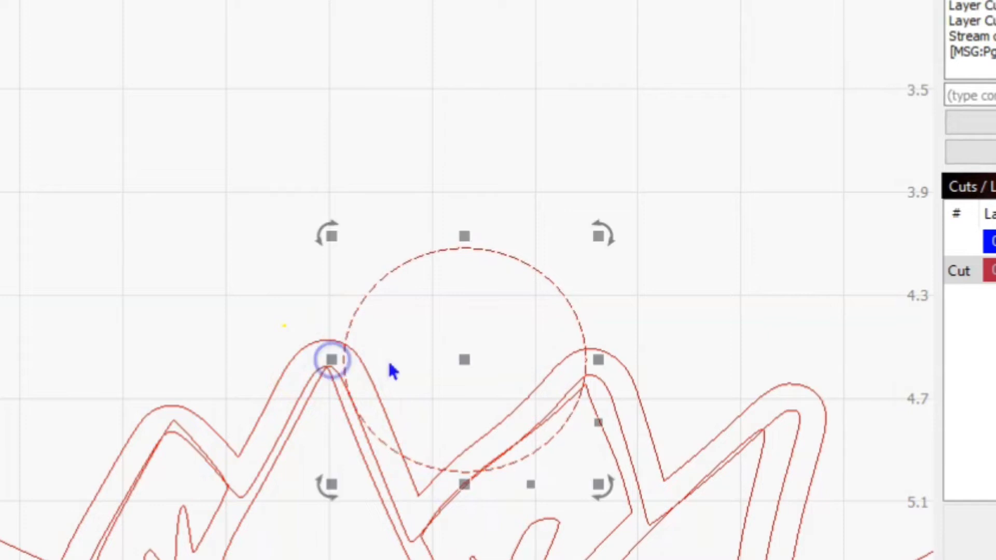
drag(598, 361, 549, 362)
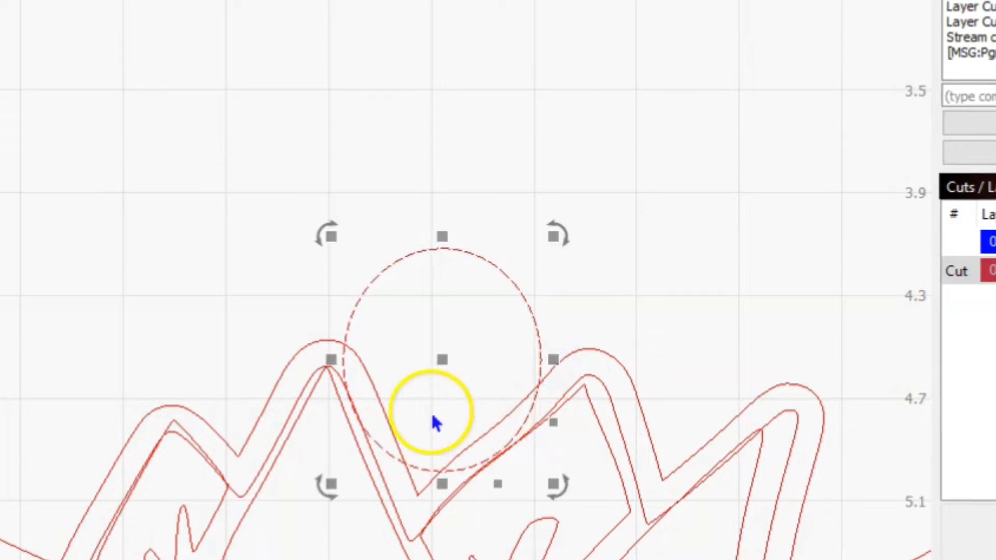
drag(331, 361, 338, 361)
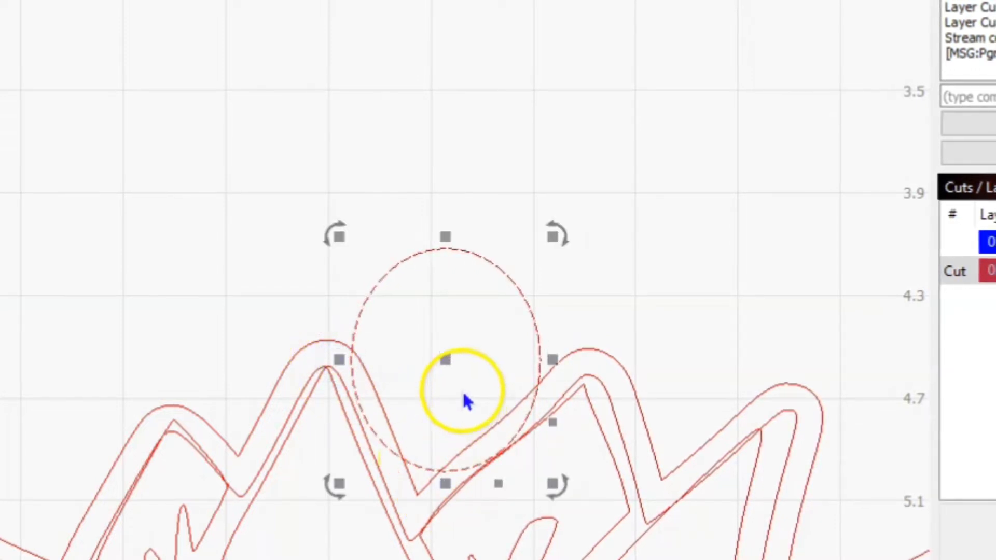
drag(447, 365, 447, 365)
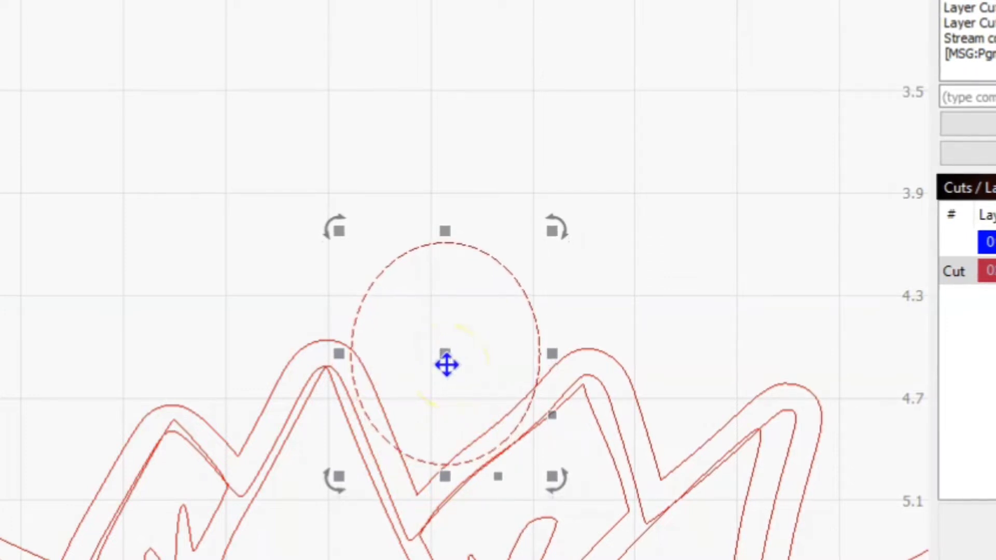
click(215, 264)
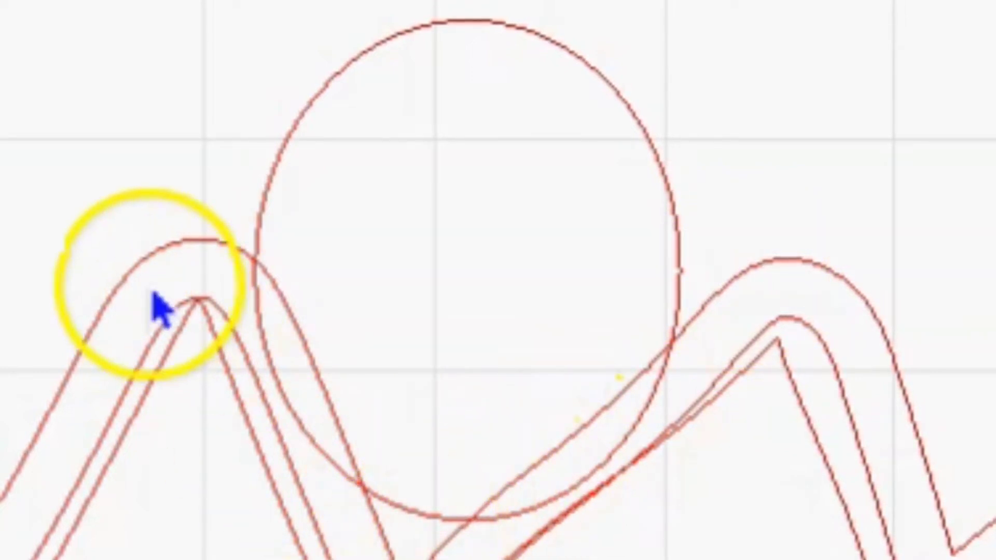
Step: Weld the ellipse and the sunflower's offset outline into one shape
click(138, 267)
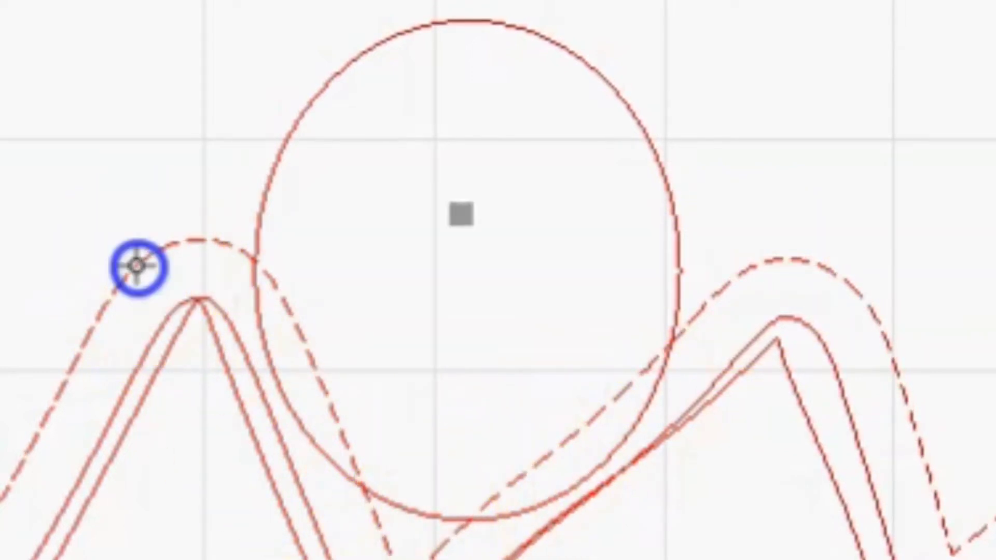
click(340, 78)
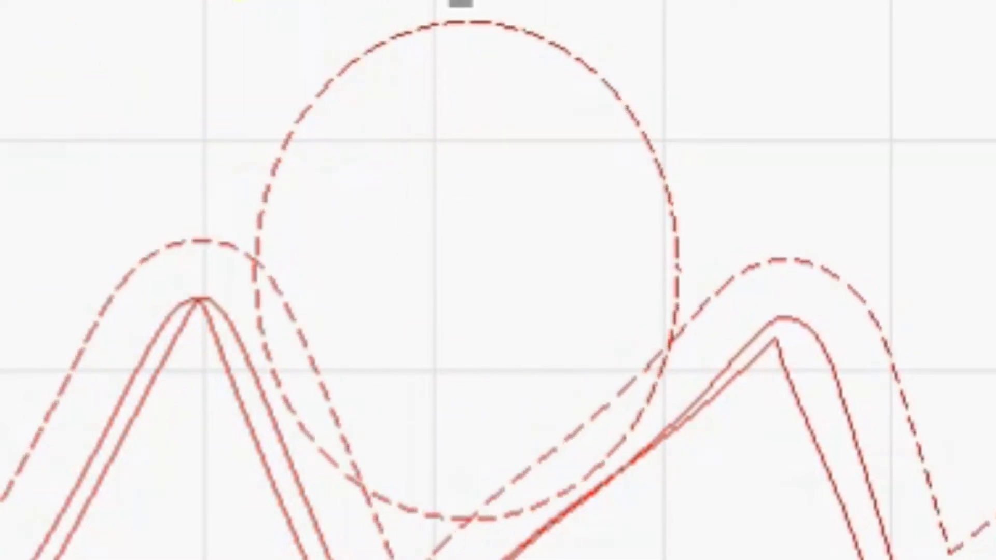
key(ctrl+w)
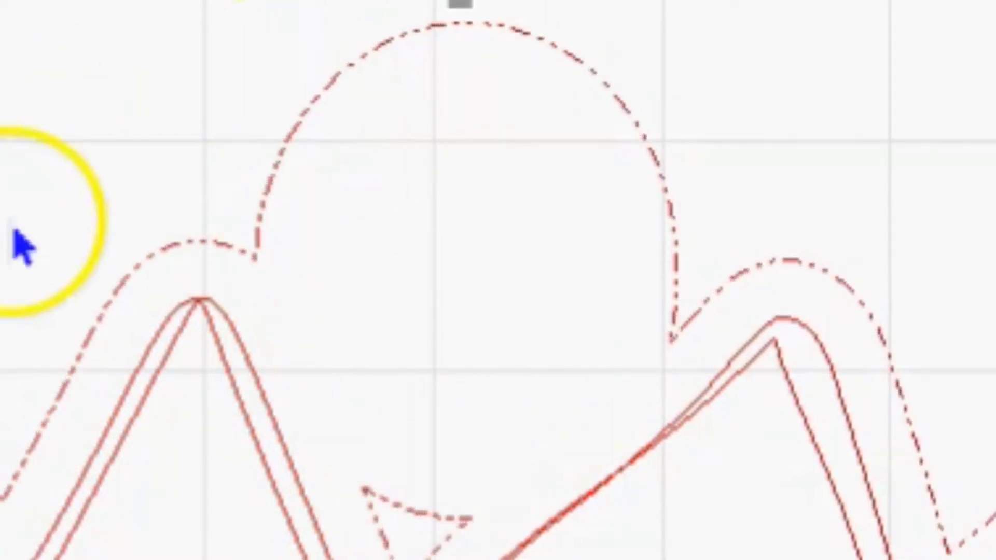
Step: Ungroup the welded shape and delete the small leftover triangle between the two topmost petals
click(401, 509)
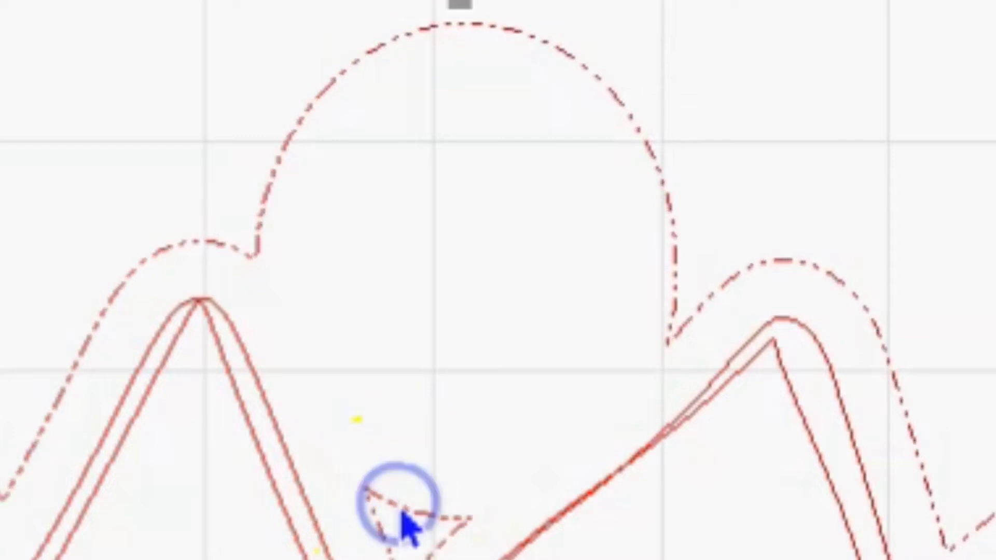
click(1, 100)
click(397, 509)
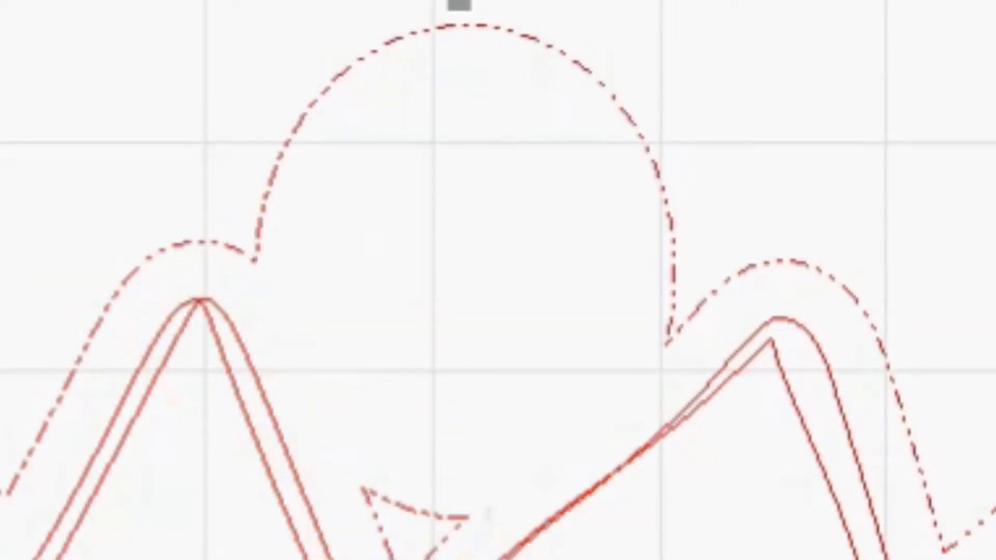
key(ctrl+u)
key(Escape)
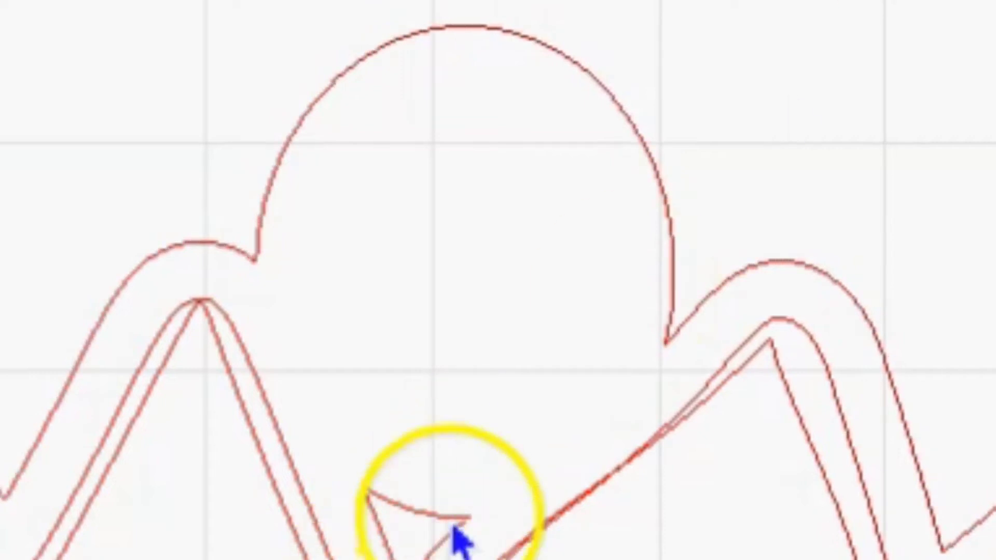
click(456, 534)
key(Delete)
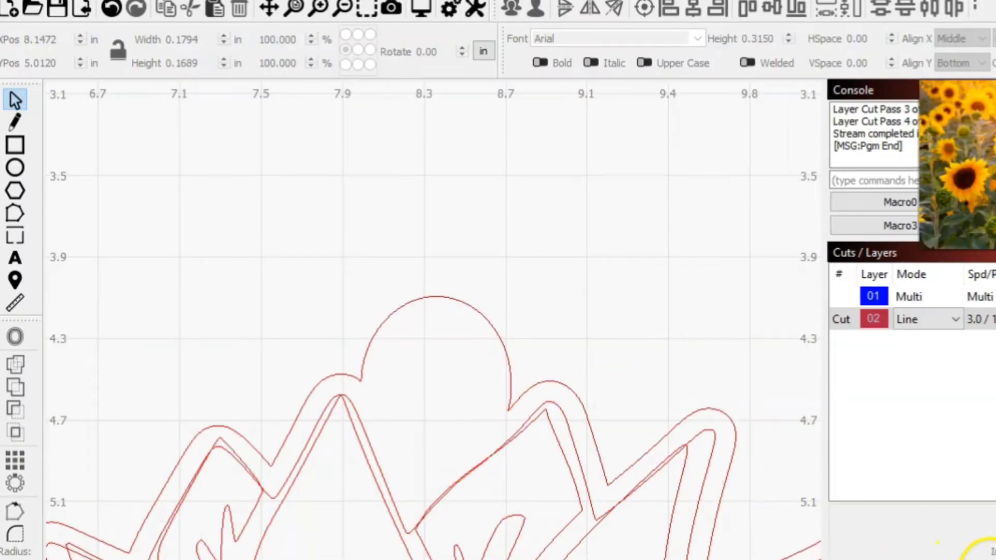
Step: Place the 1.6MM Hole artwork from the Art Library's Earrings collection inside the upper part of the round tab, then deselect it
click(986, 559)
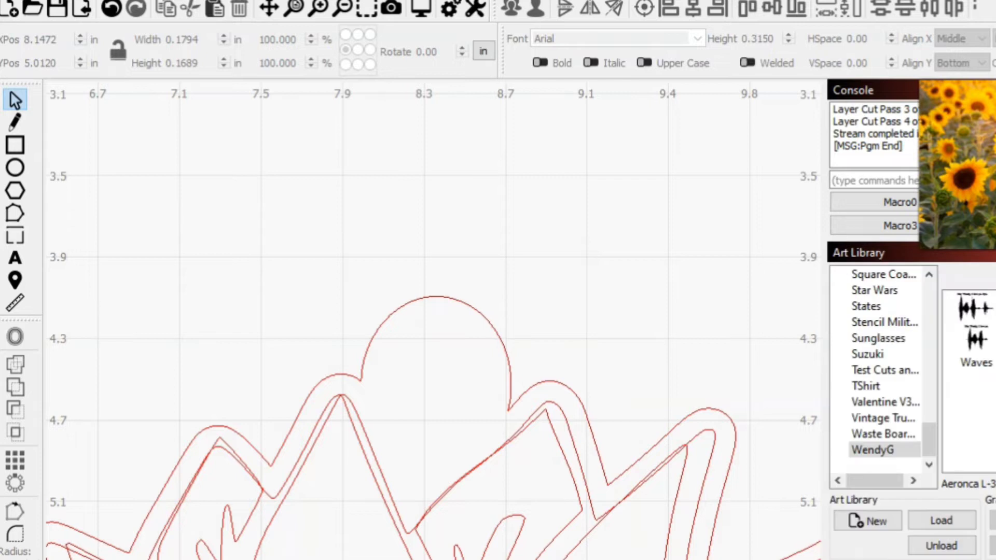
click(930, 274)
click(929, 274)
click(929, 274)
click(930, 274)
drag(929, 274, 929, 274)
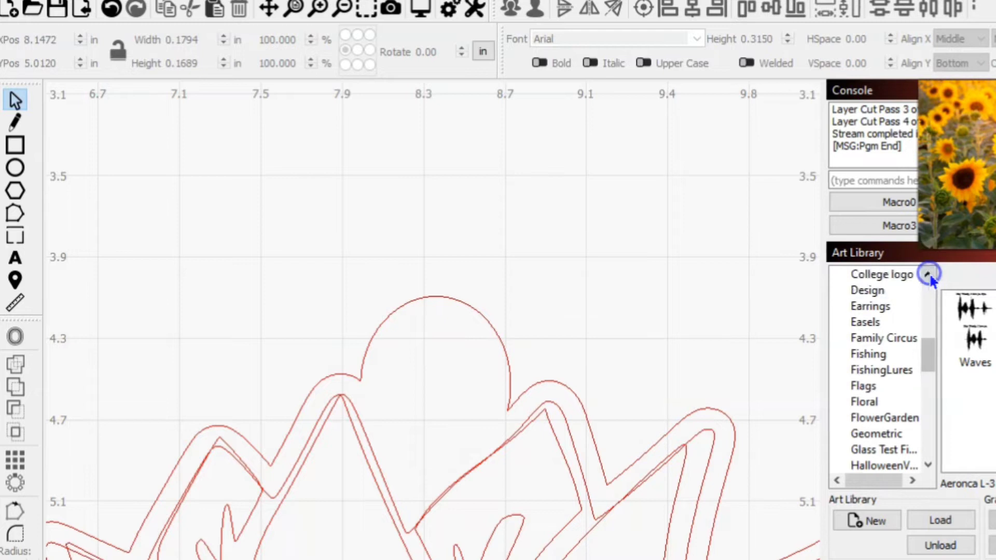
click(875, 322)
click(882, 307)
click(966, 327)
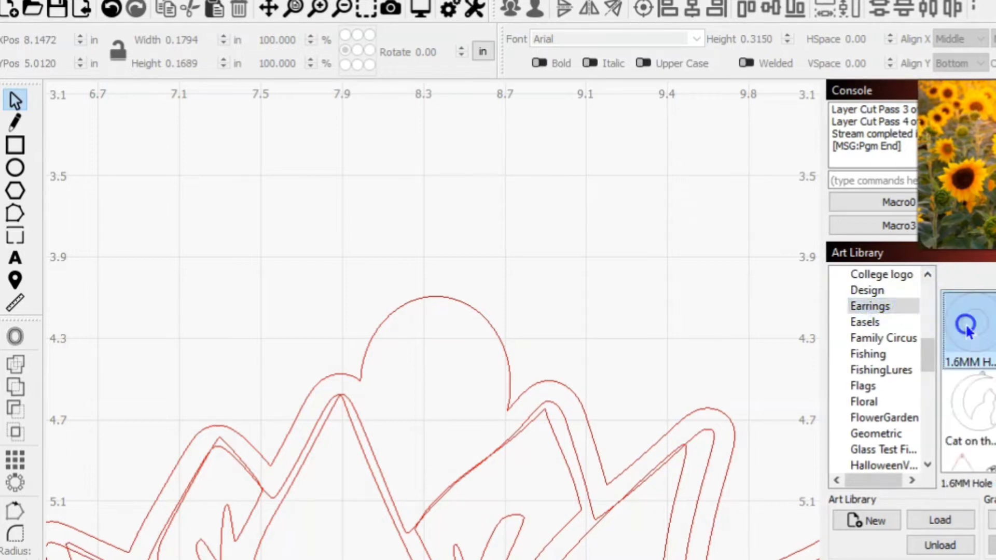
drag(966, 327, 433, 331)
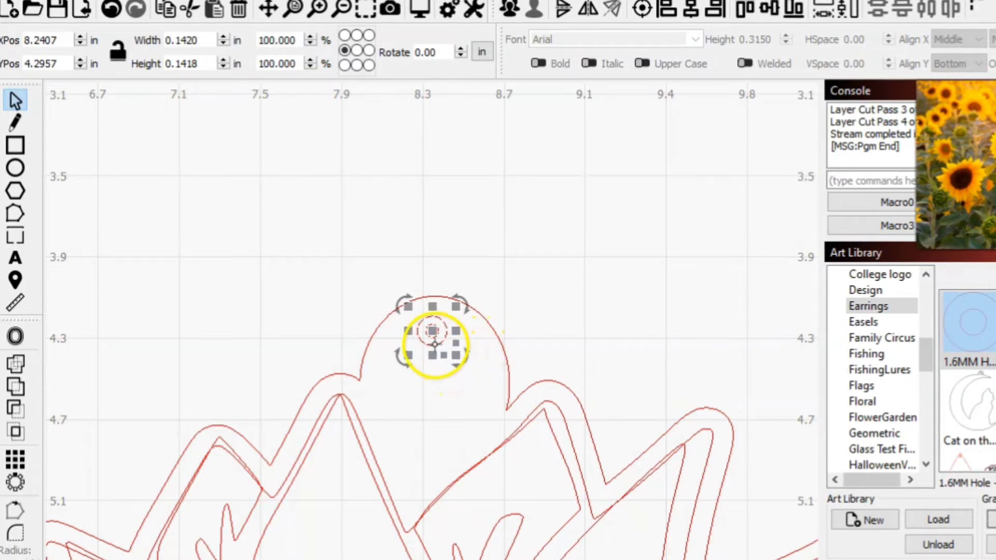
click(590, 288)
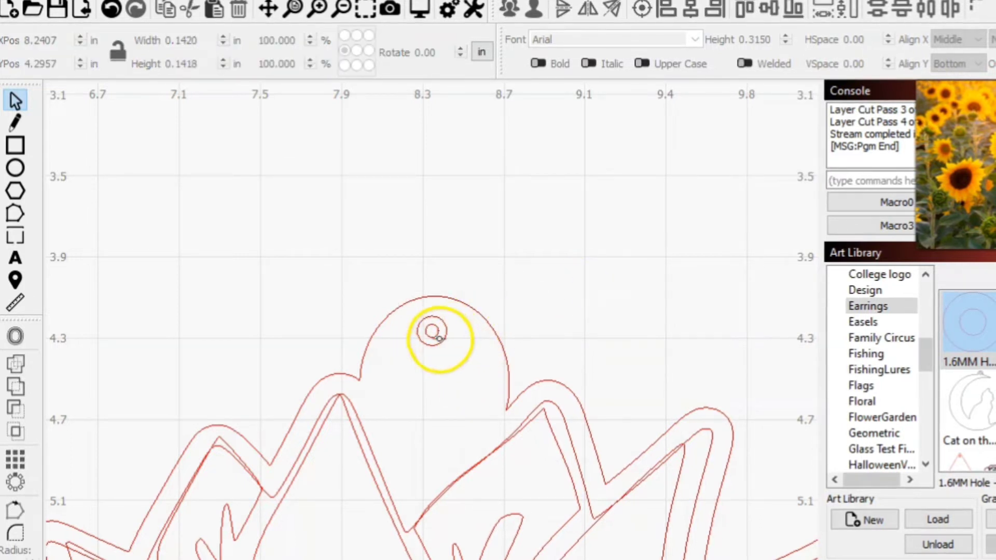
Step: Switch the units to millimetres and delete the outer circle of the hole artwork, keeping the inner 1.6 mm circle
click(441, 342)
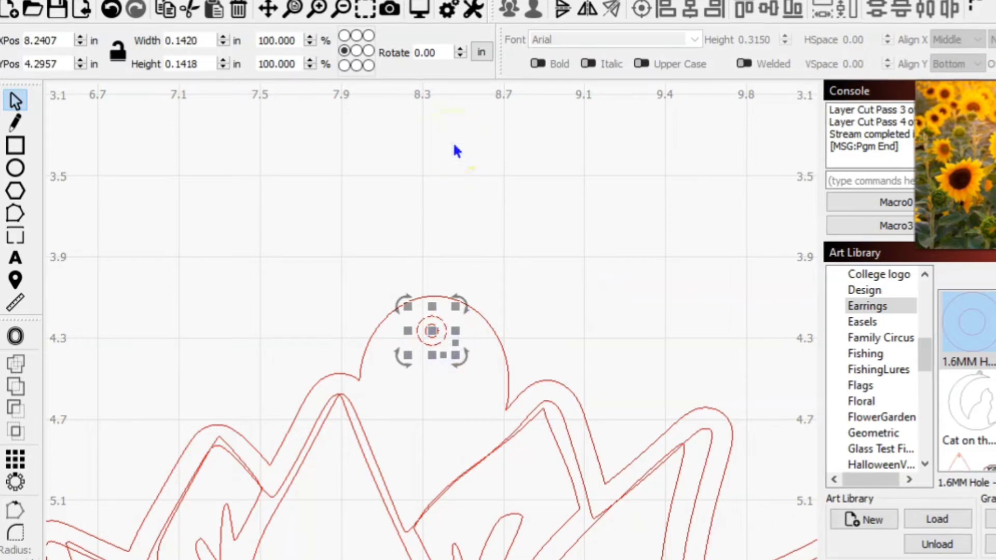
click(355, 15)
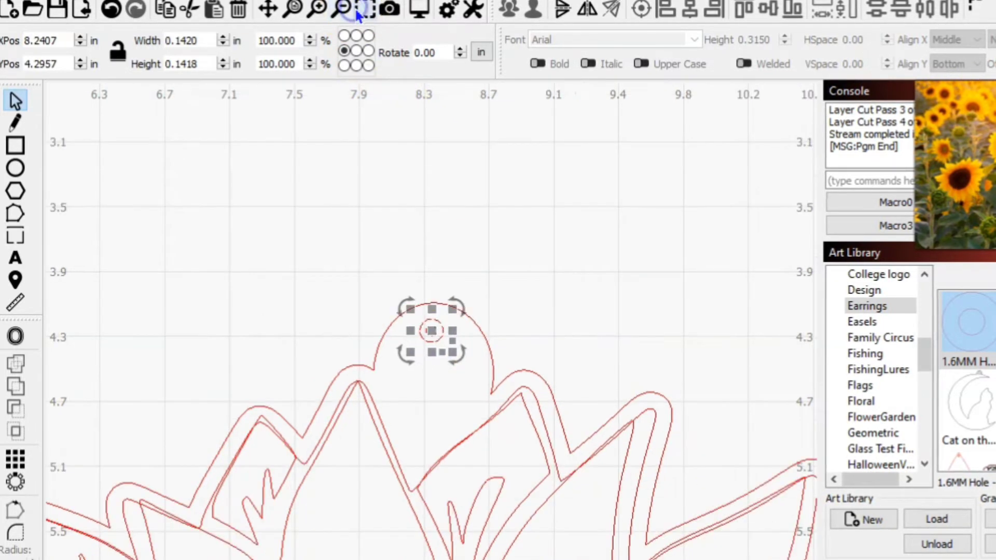
click(359, 12)
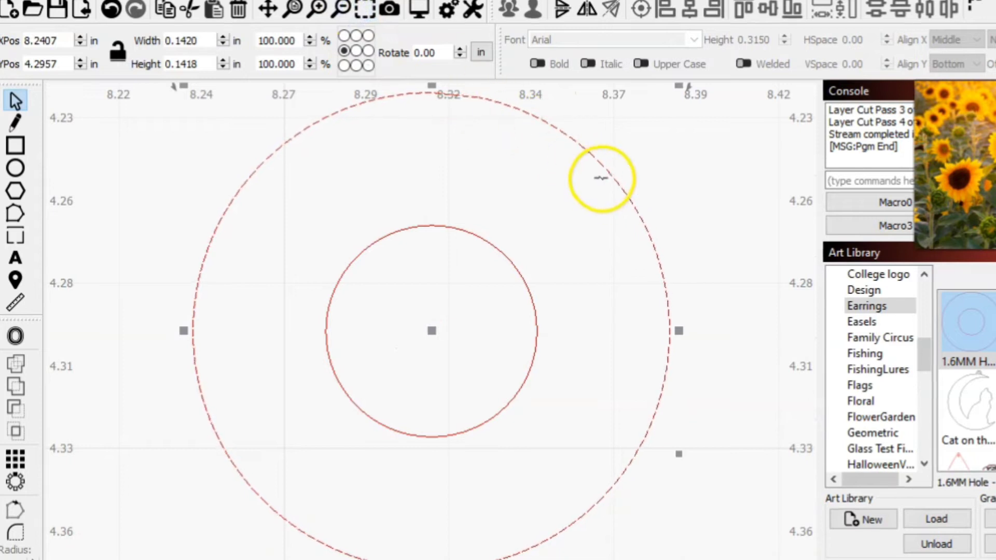
click(483, 55)
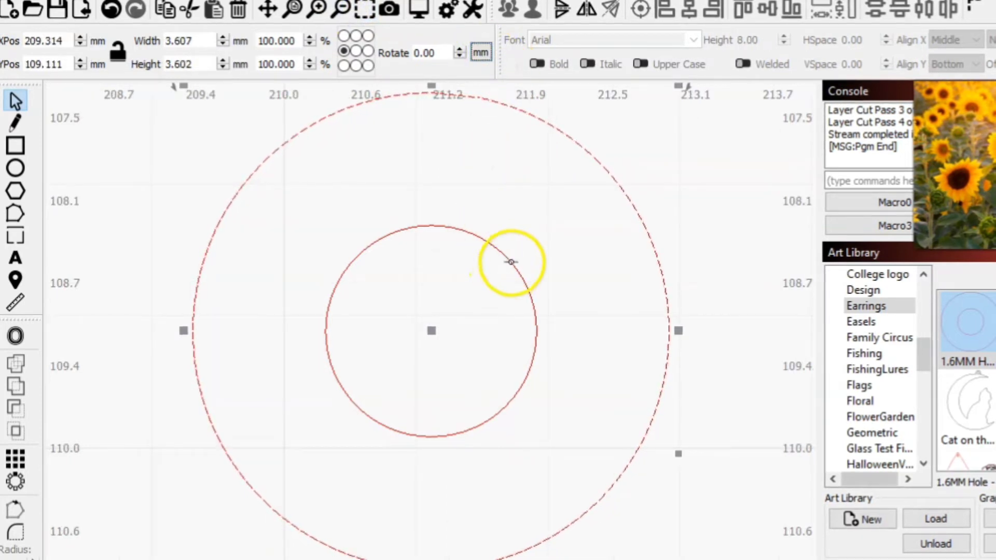
click(511, 263)
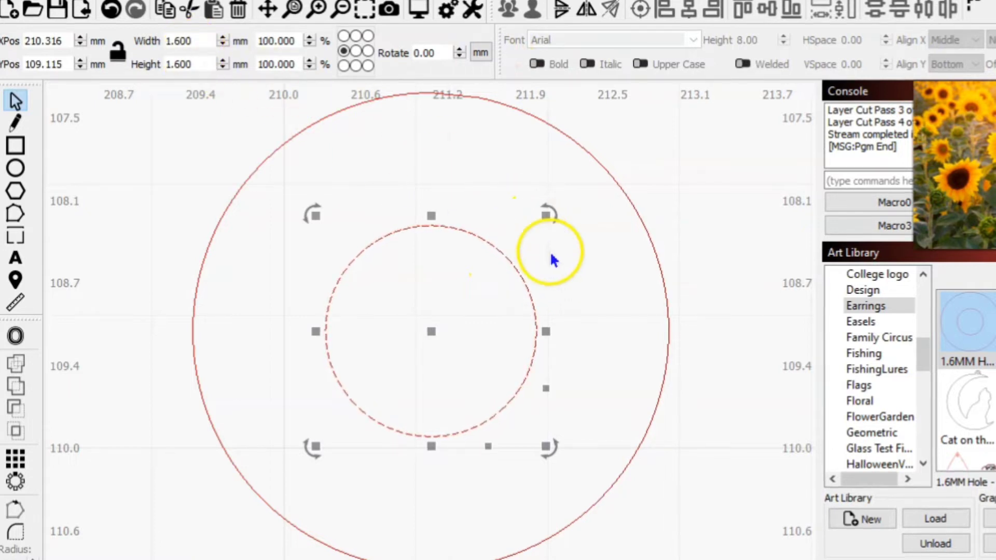
click(536, 123)
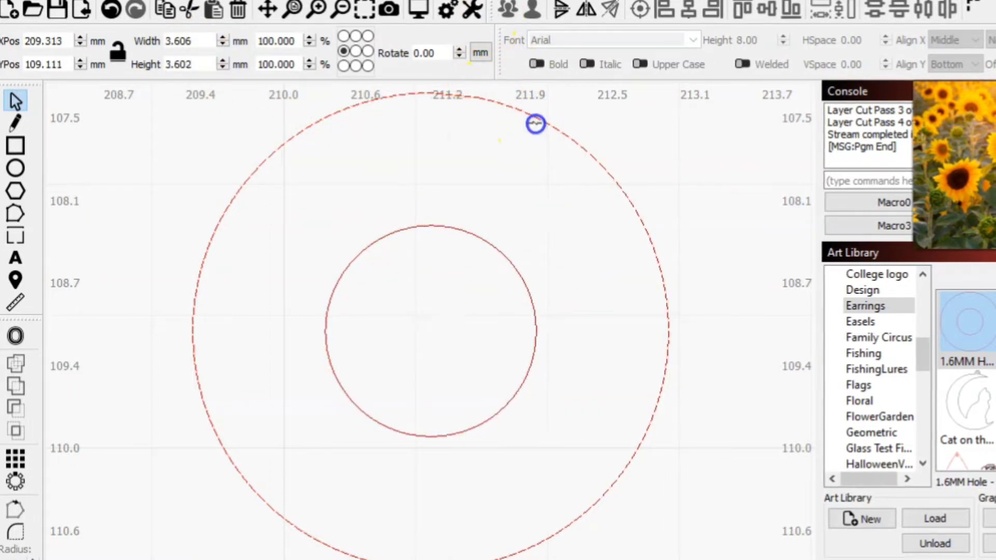
key(Delete)
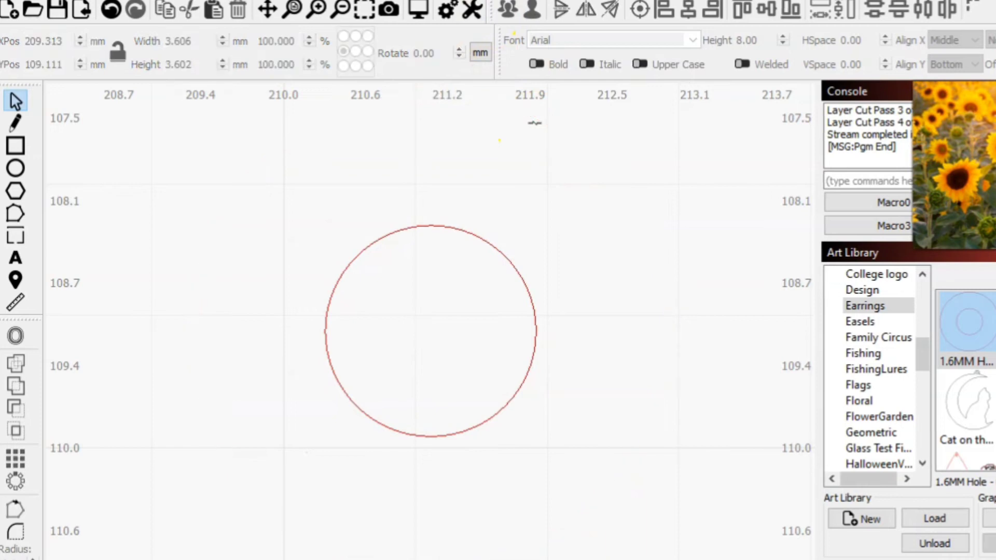
Step: Center the 1.6 mm hole horizontally on the welded outline, then nudge only the hole down about 5 mm within the round tab
click(344, 11)
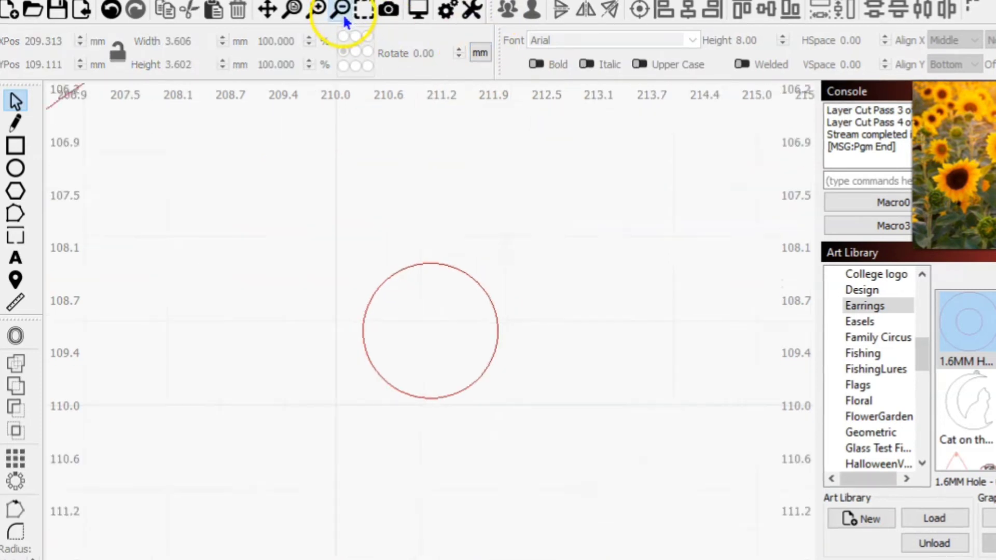
click(344, 14)
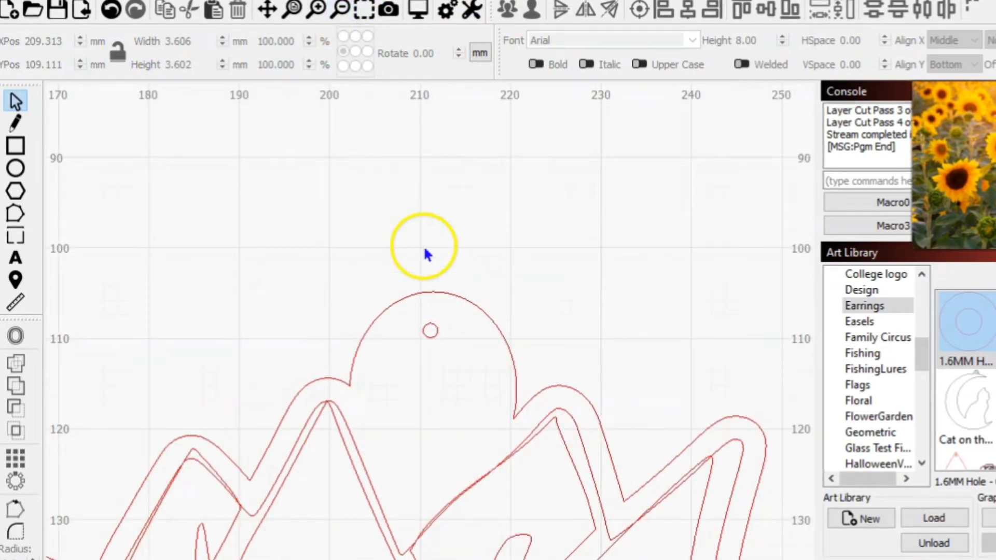
click(423, 331)
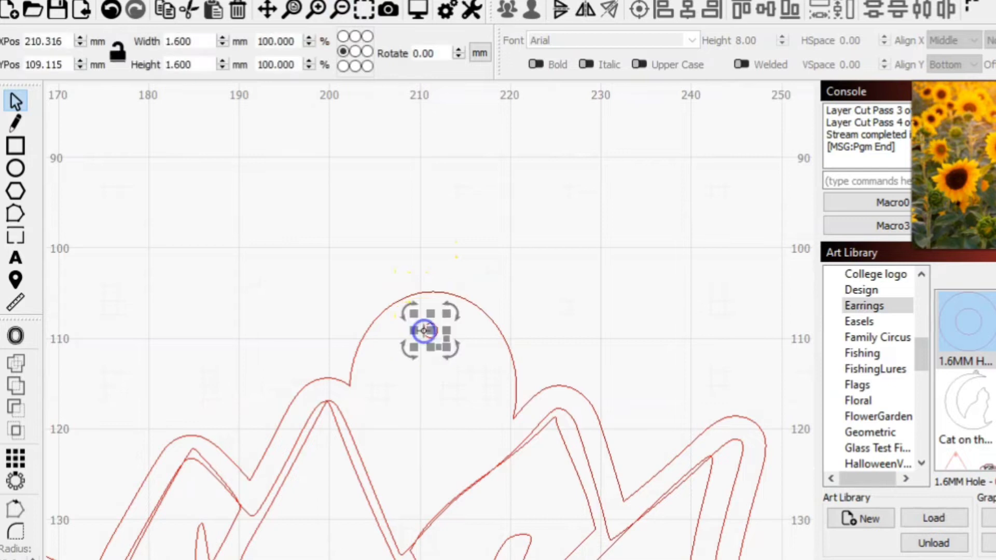
click(484, 310)
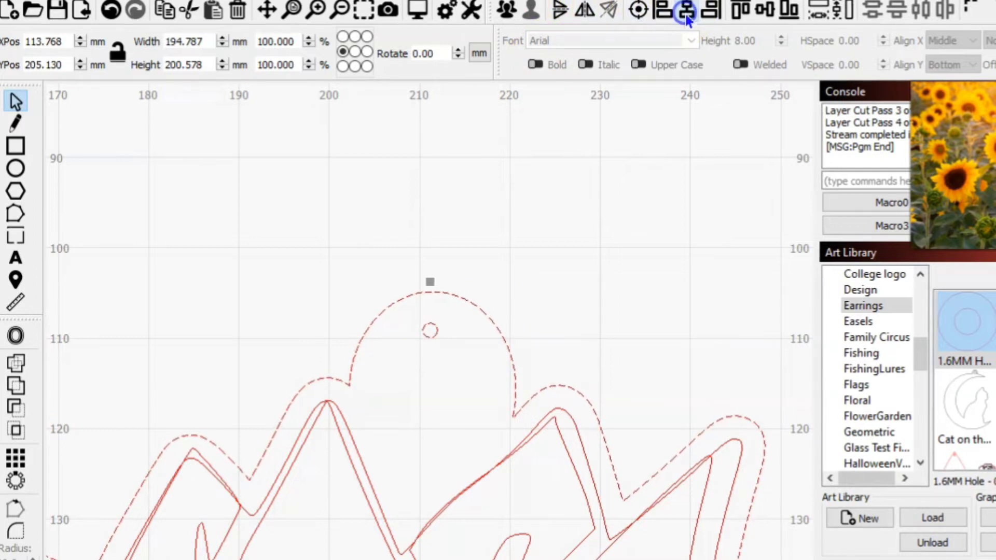
click(646, 176)
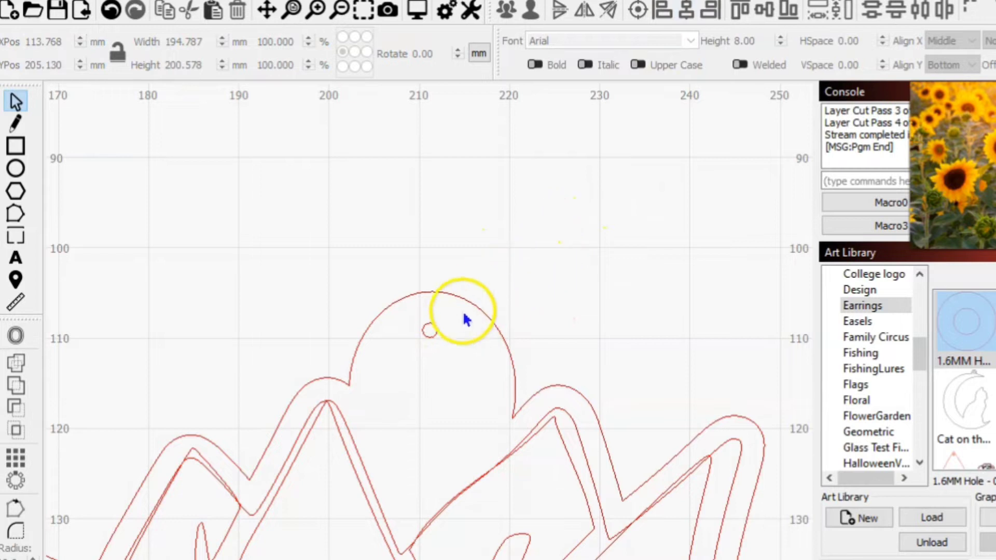
click(434, 326)
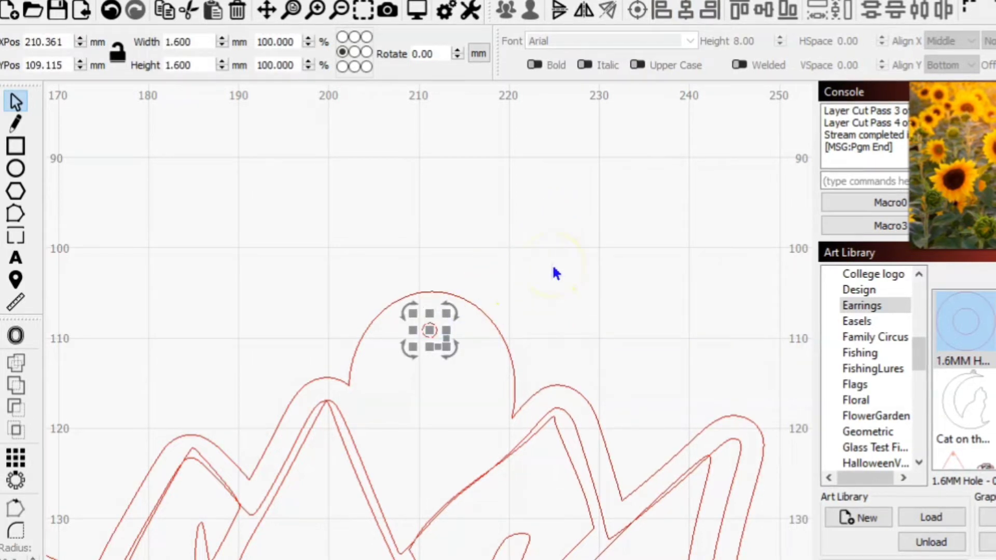
key(Down)
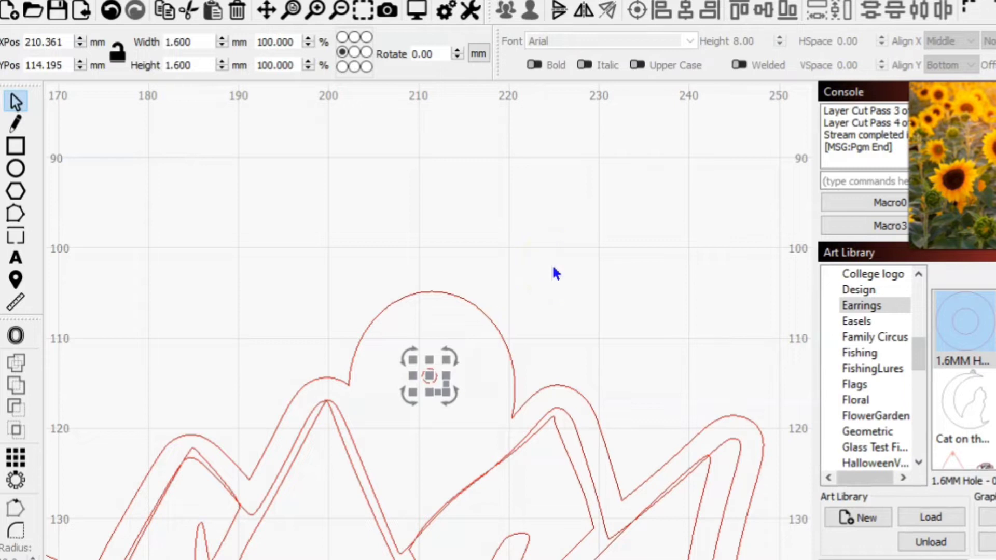
Step: Nudge the 1.6 mm hole up about 2 mm within the round hanging tab, then deselect it
key(Up)
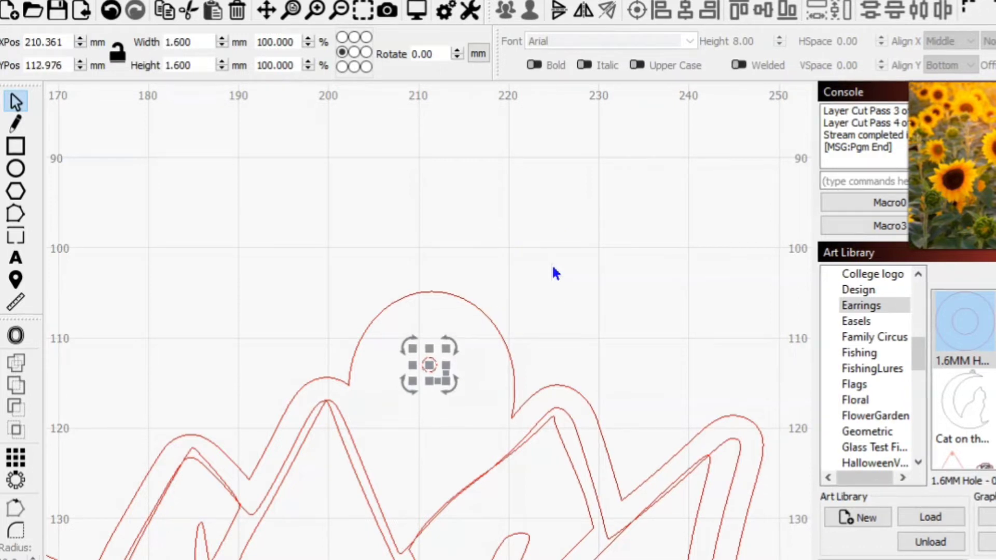
key(Up)
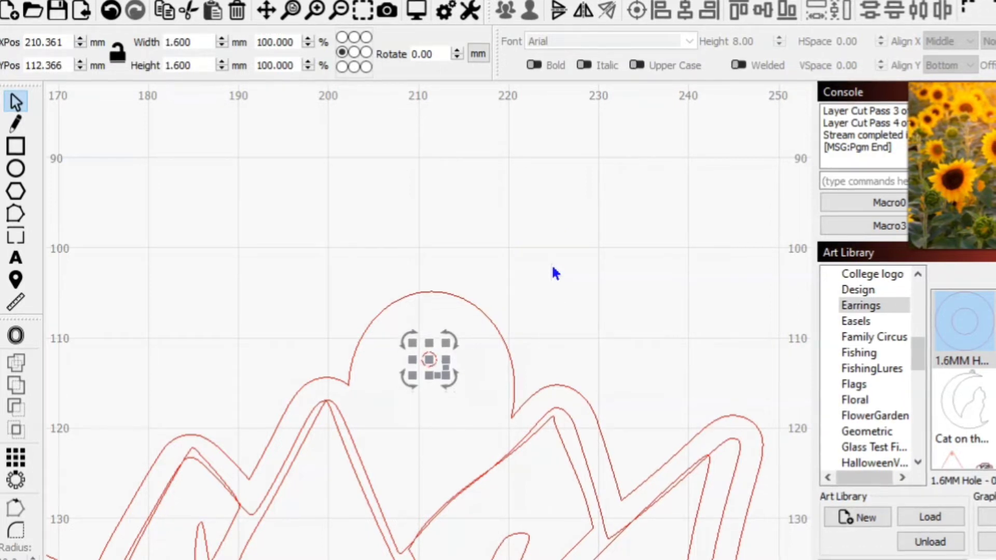
click(419, 222)
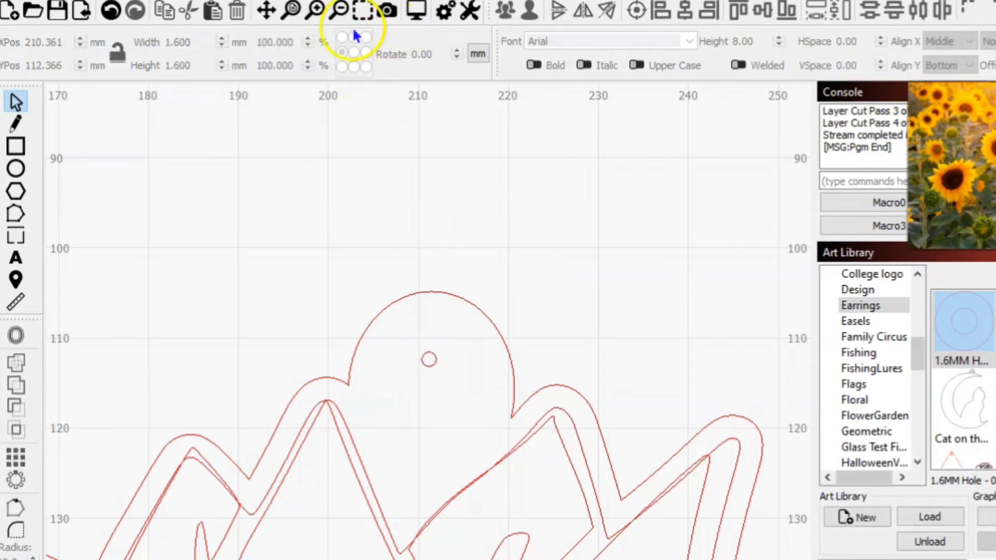
Step: Move the outer outline with its hanging tab onto a separate orange layer and deselect it
click(335, 13)
click(336, 13)
click(336, 14)
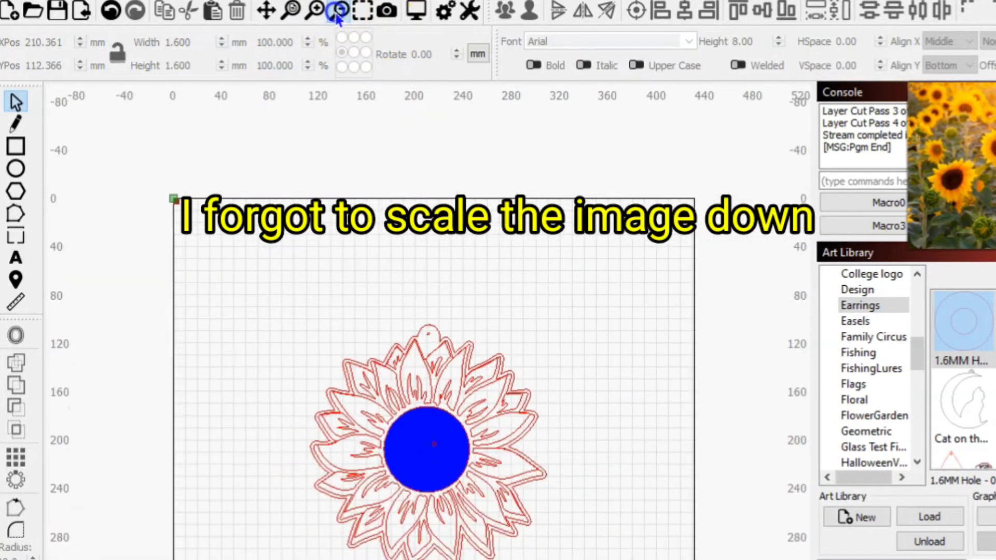
click(336, 13)
click(279, 278)
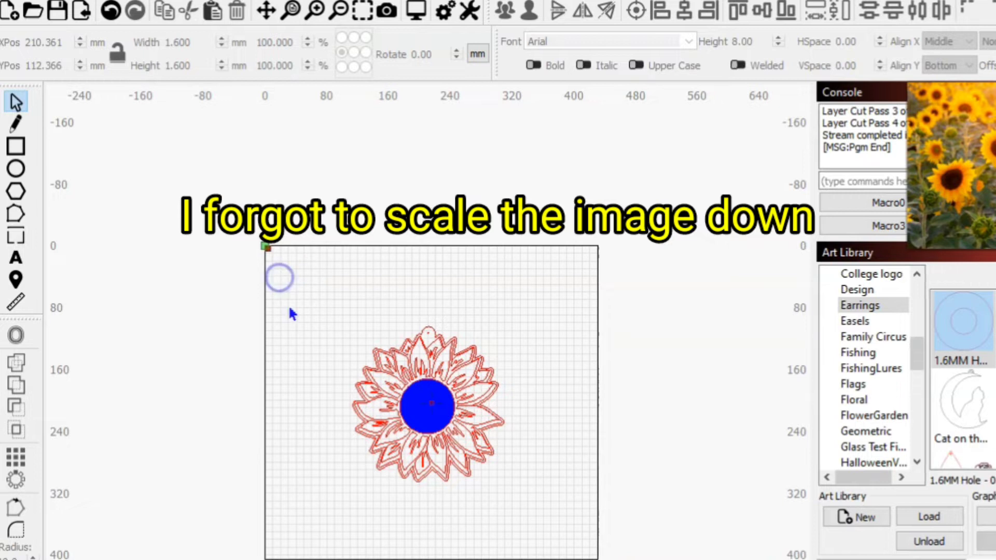
drag(305, 293, 340, 375)
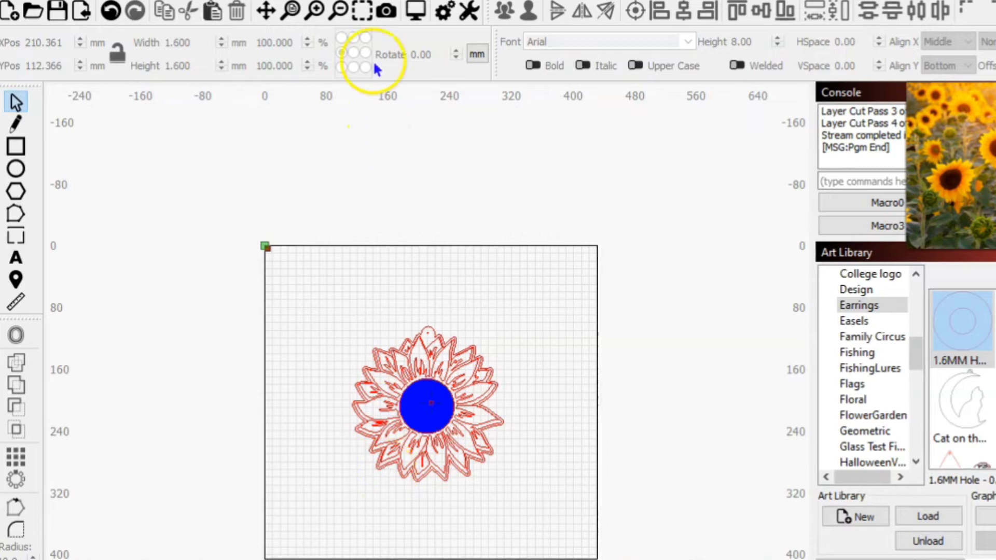
click(361, 15)
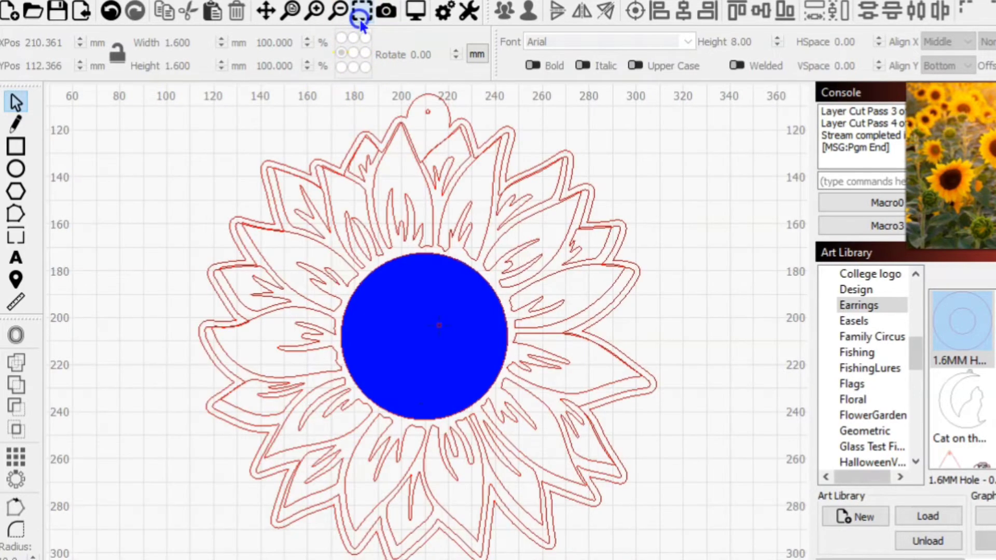
click(213, 415)
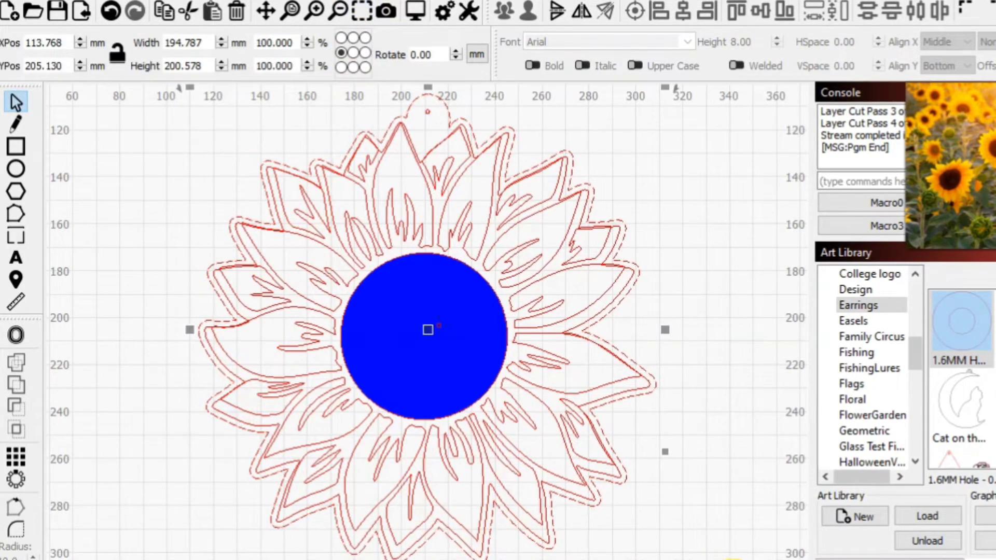
click(745, 424)
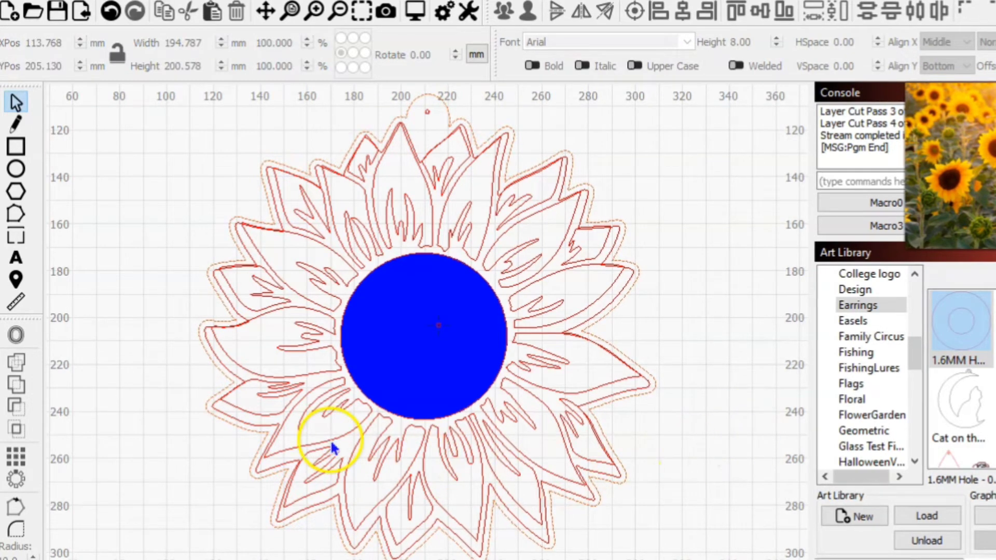
Step: Select all shapes on the petal artwork's red cut layer, assign them to black layer 00, and deselect
click(259, 459)
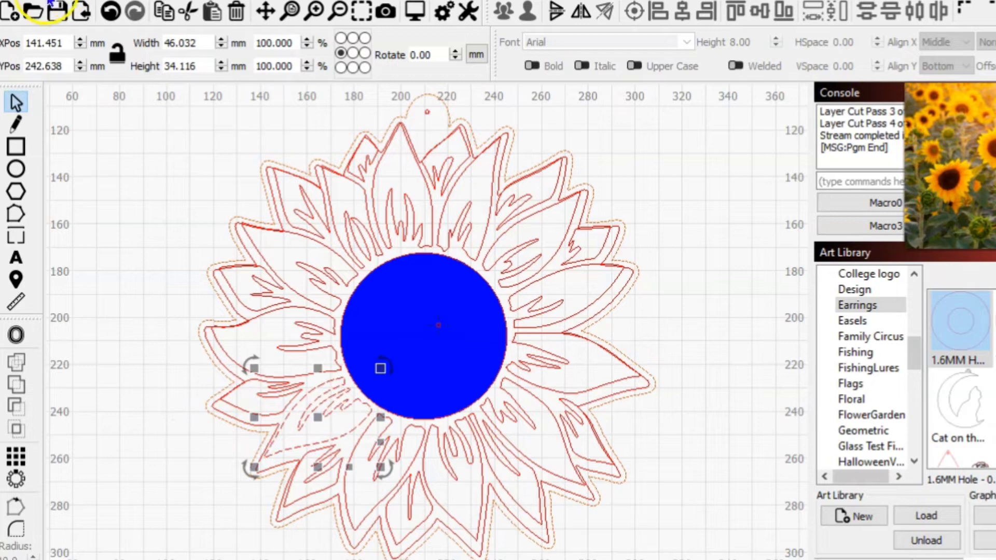
click(52, 5)
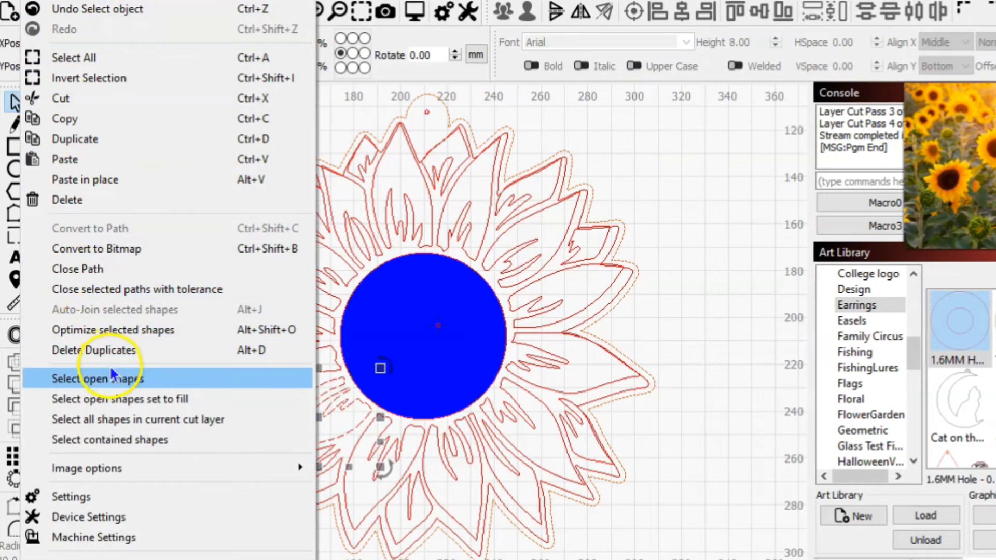
click(150, 418)
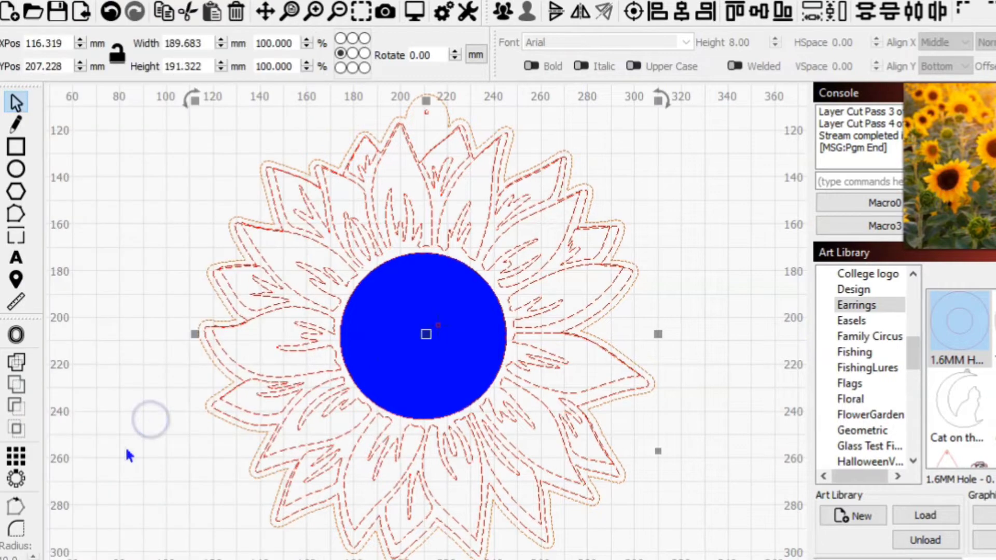
click(10, 559)
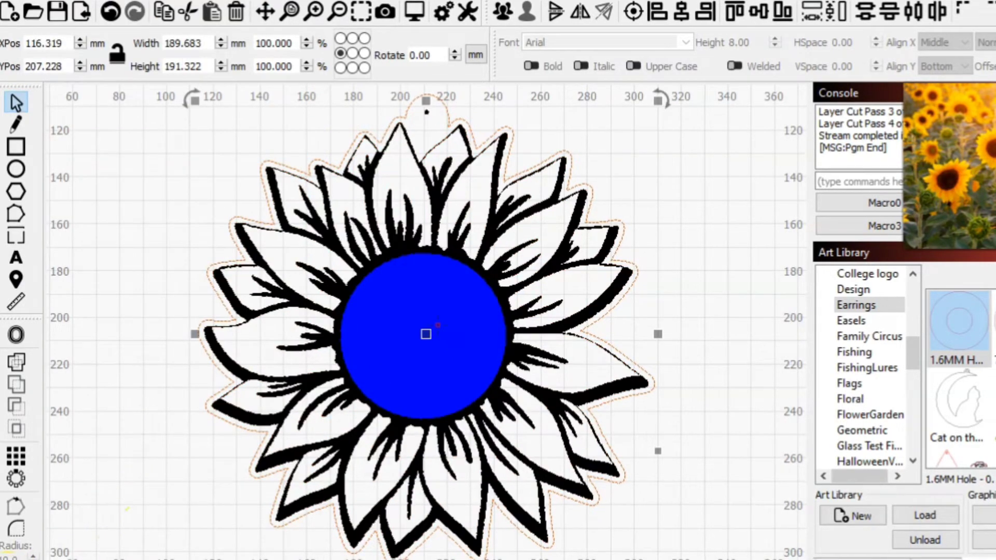
click(90, 524)
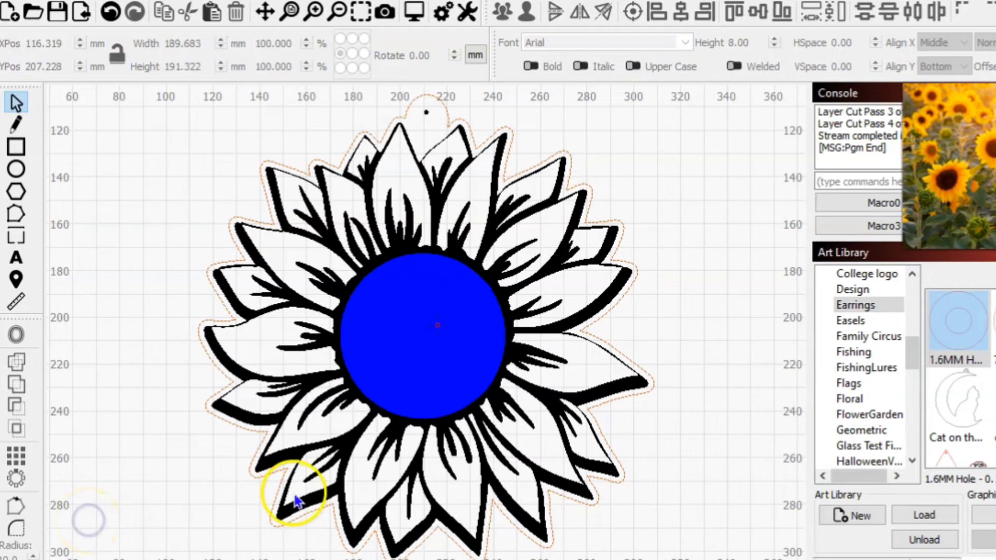
Step: Assign the outer outline and the 1.6 mm hole in the hanging tab to red layer 02
click(580, 482)
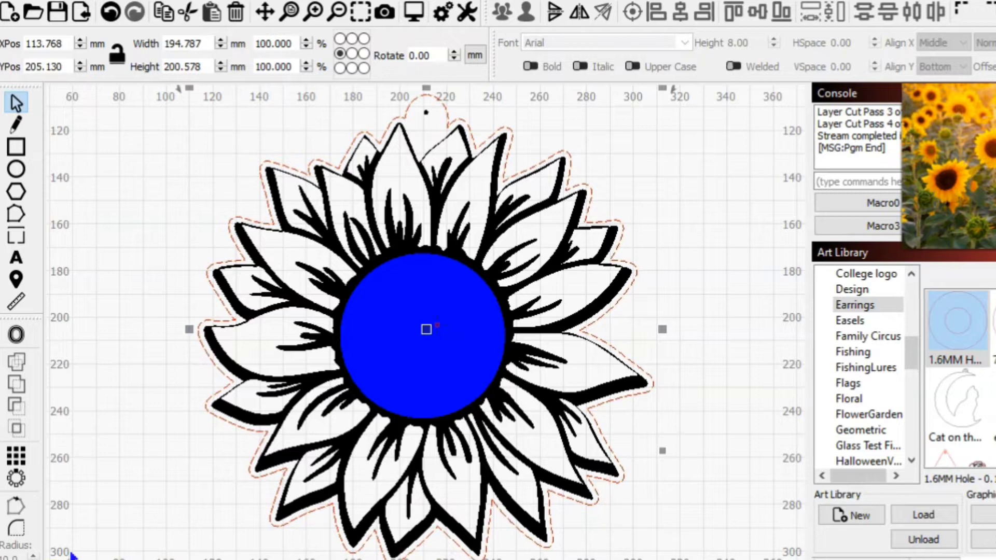
click(102, 459)
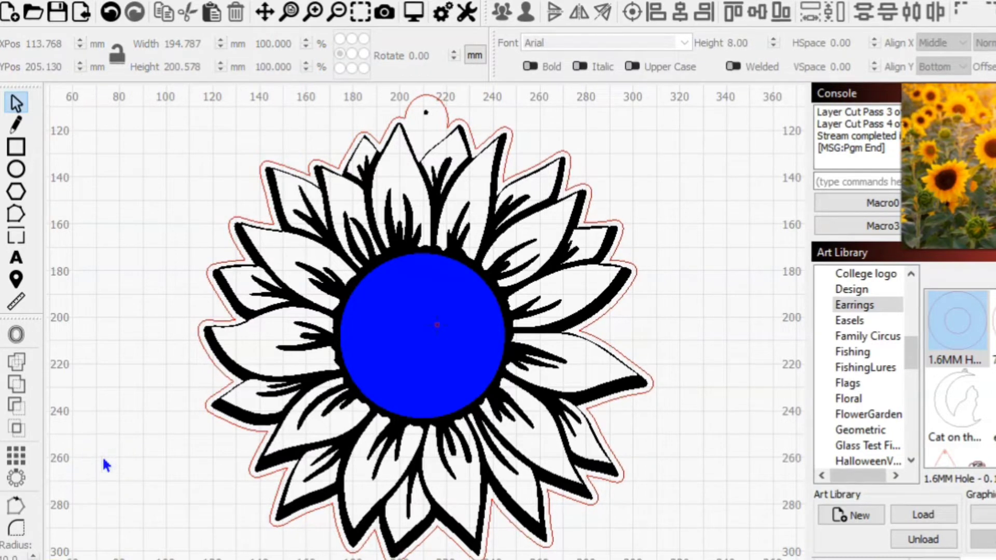
click(426, 113)
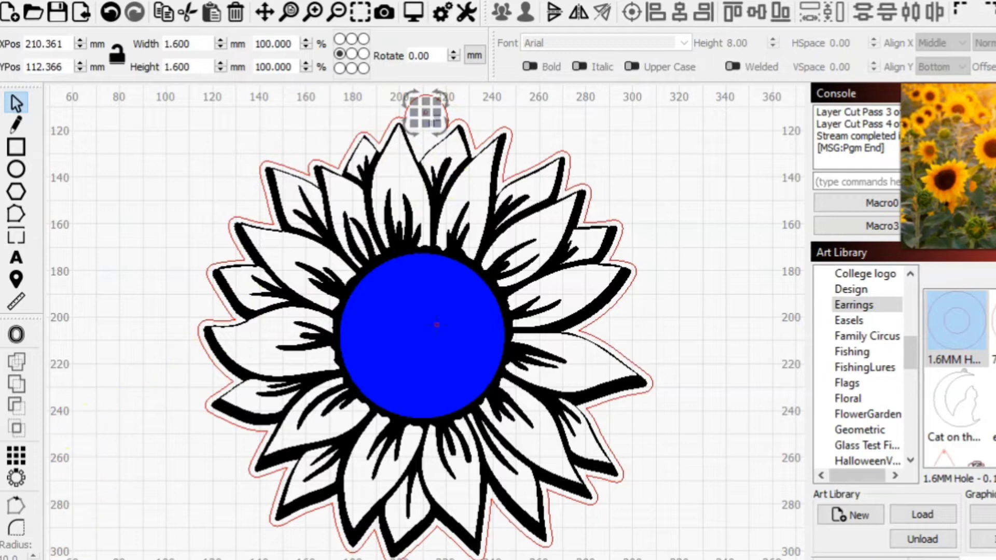
click(98, 437)
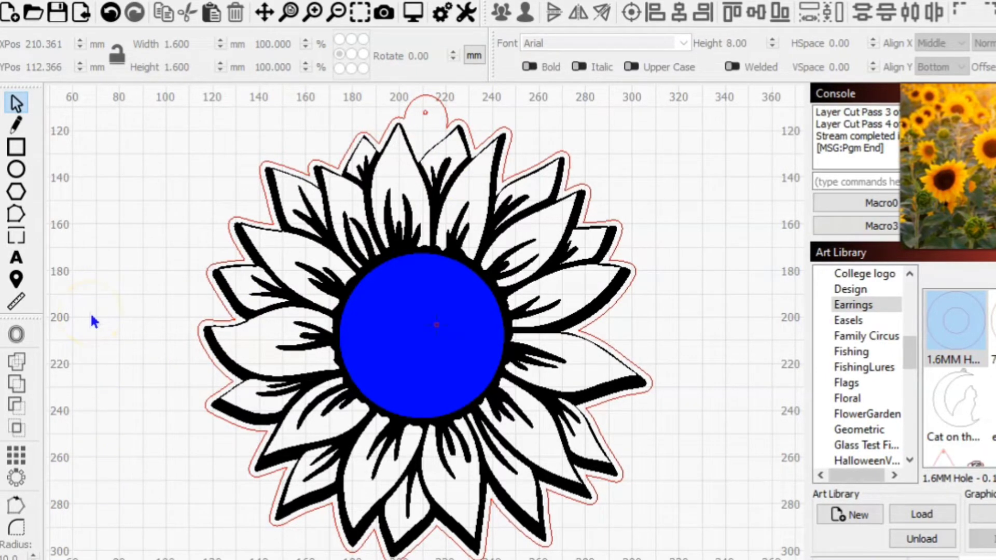
Step: Preview the complete sunflower job, close the preview, and bring up the list of cut layers
click(415, 17)
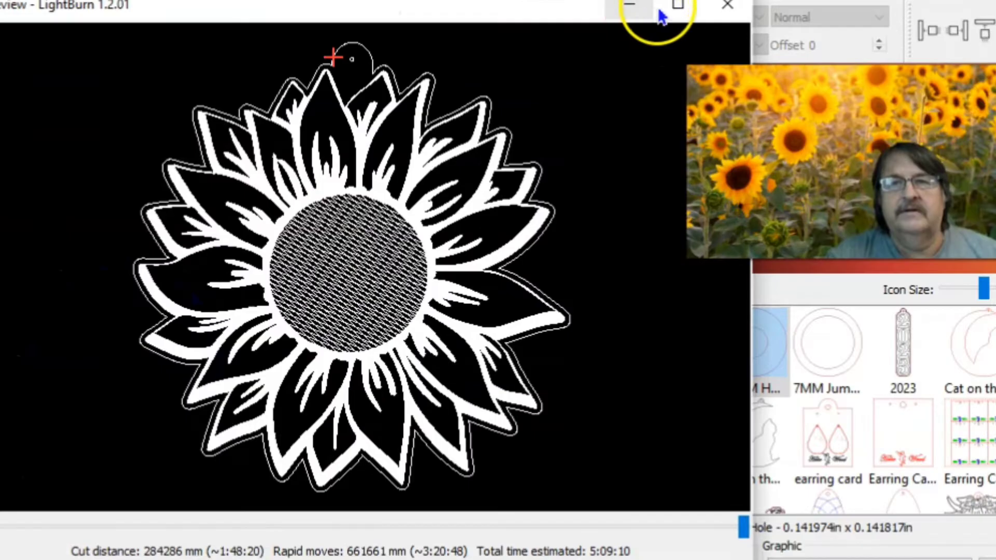
click(677, 6)
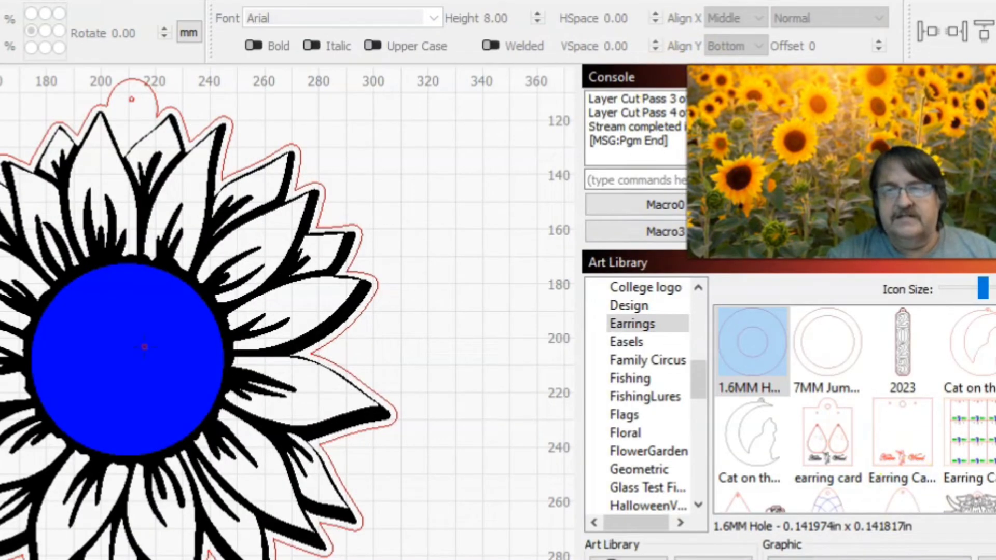
click(612, 559)
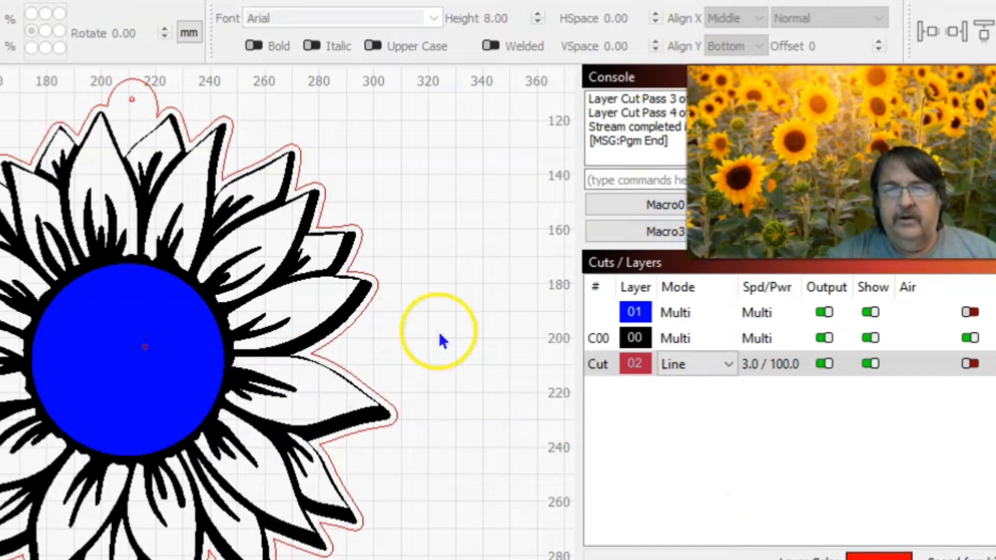
Step: Open the cut settings of blue layer 01 and examine both of its Fill sub-layers
click(598, 313)
double_click(597, 314)
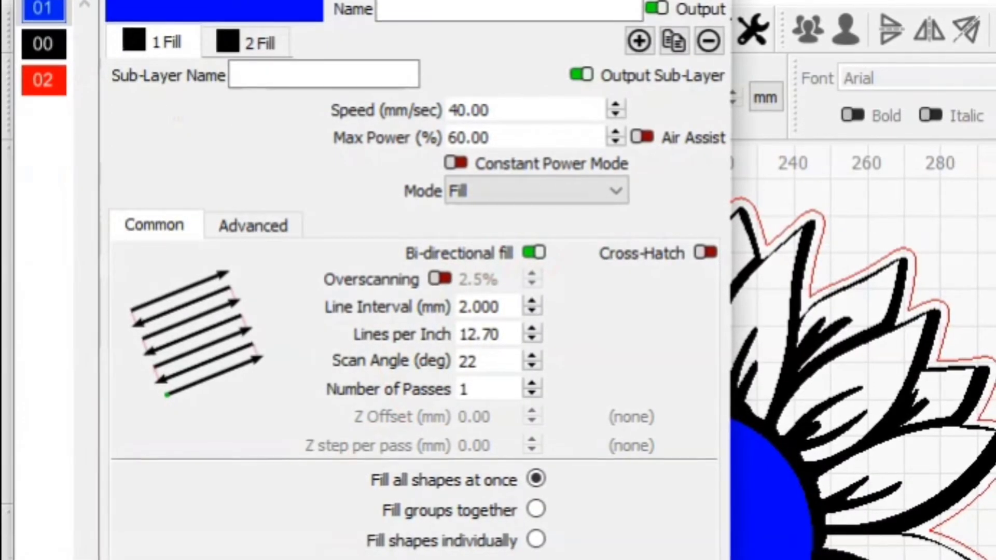
click(256, 52)
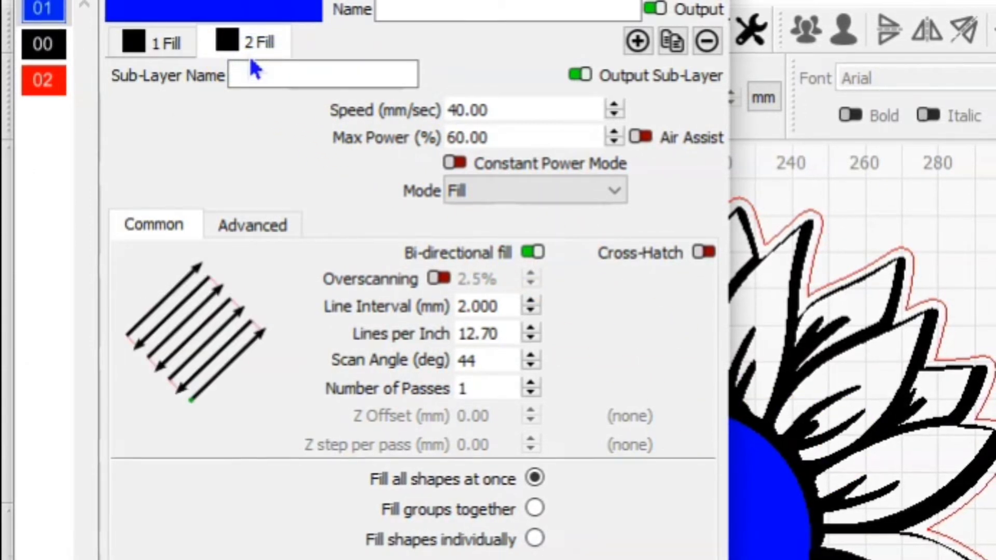
click(147, 43)
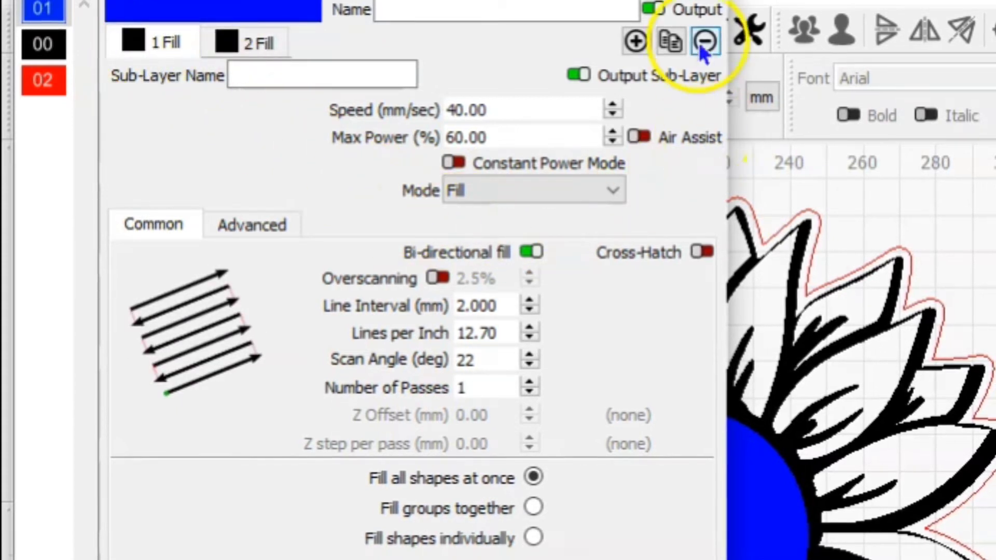
Step: Examine the Fill, Line and second Fill sub-layers of black layer 00, and the Line settings of red layer 02
click(31, 47)
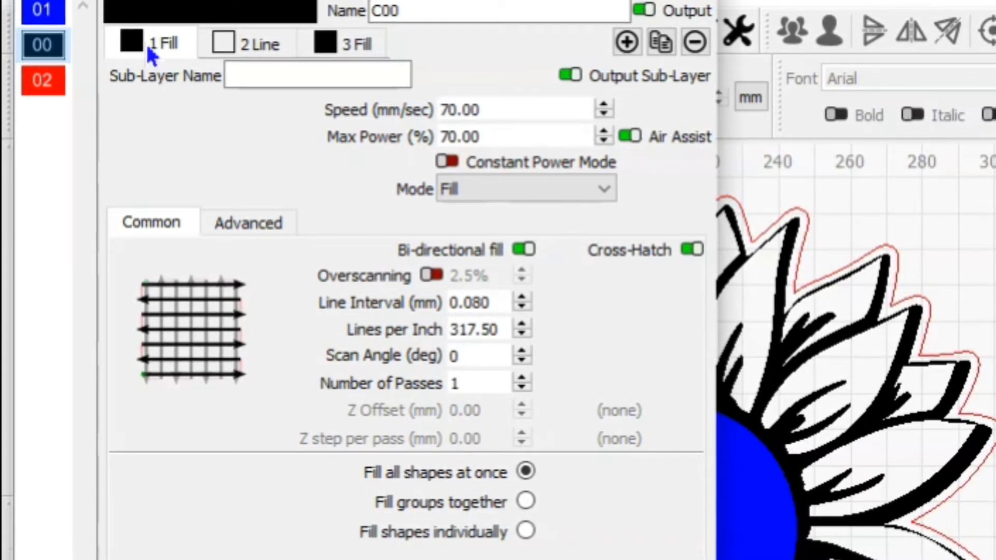
click(260, 44)
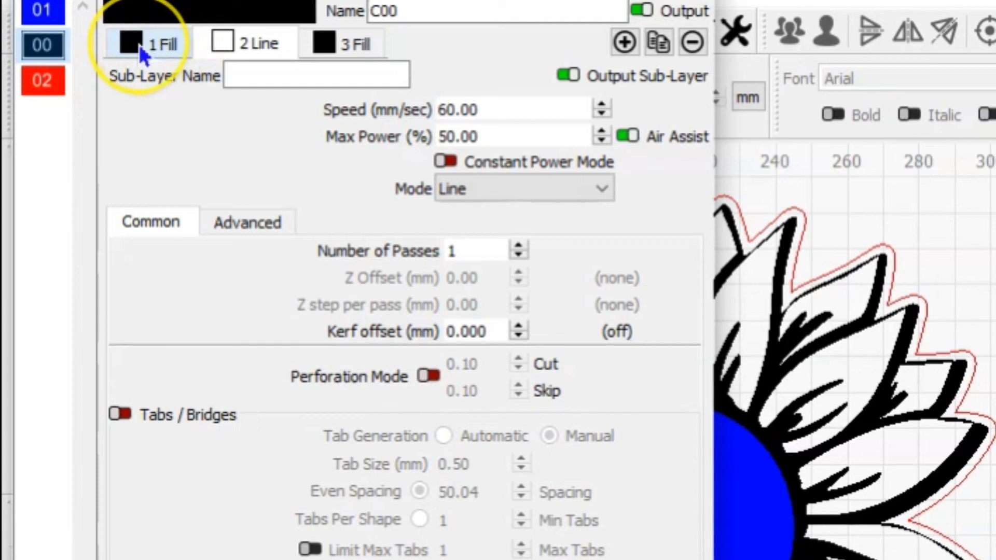
click(325, 44)
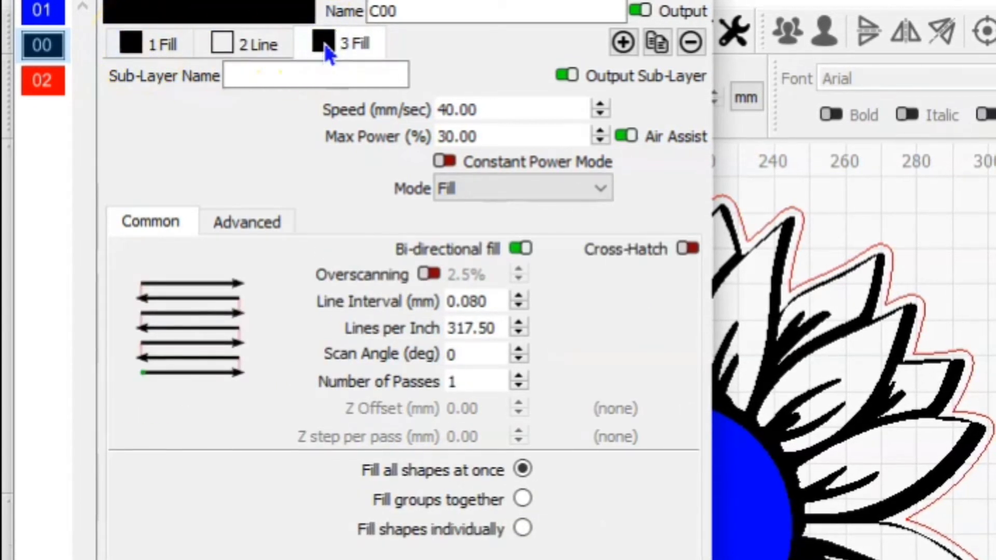
click(157, 43)
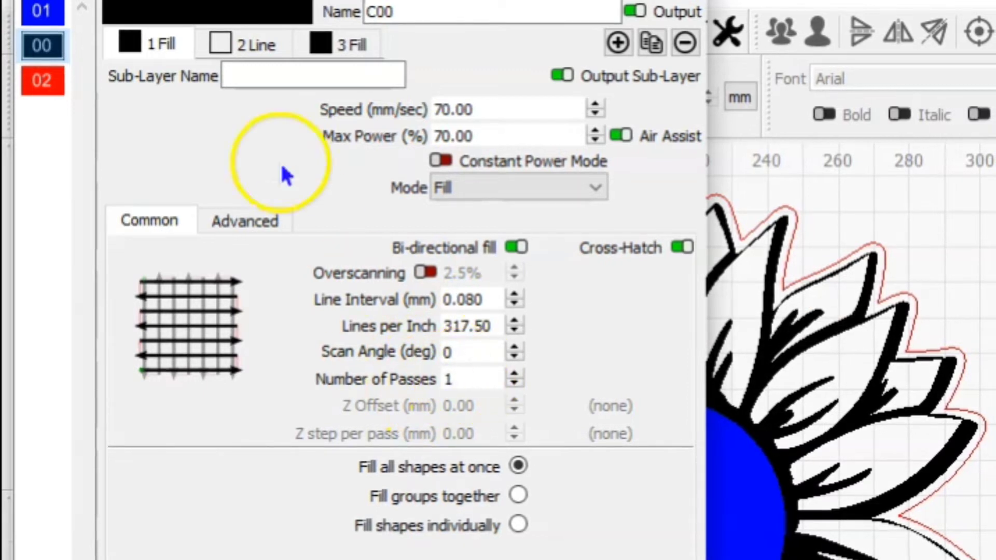
click(232, 50)
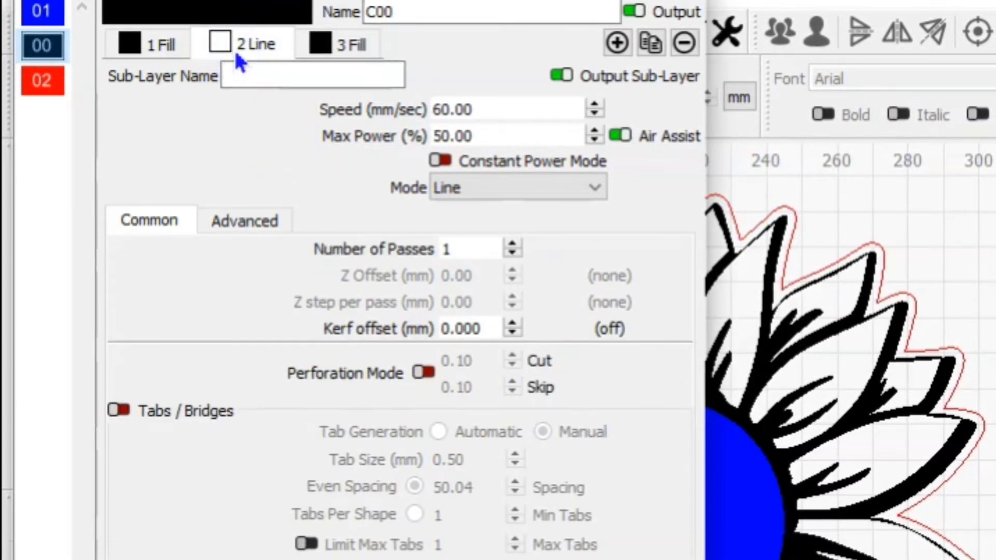
click(320, 45)
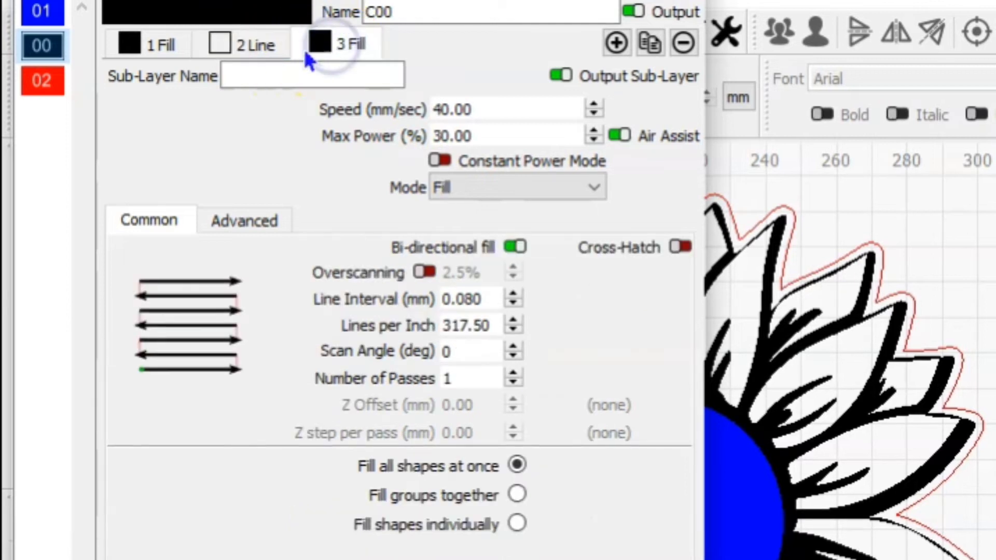
click(165, 46)
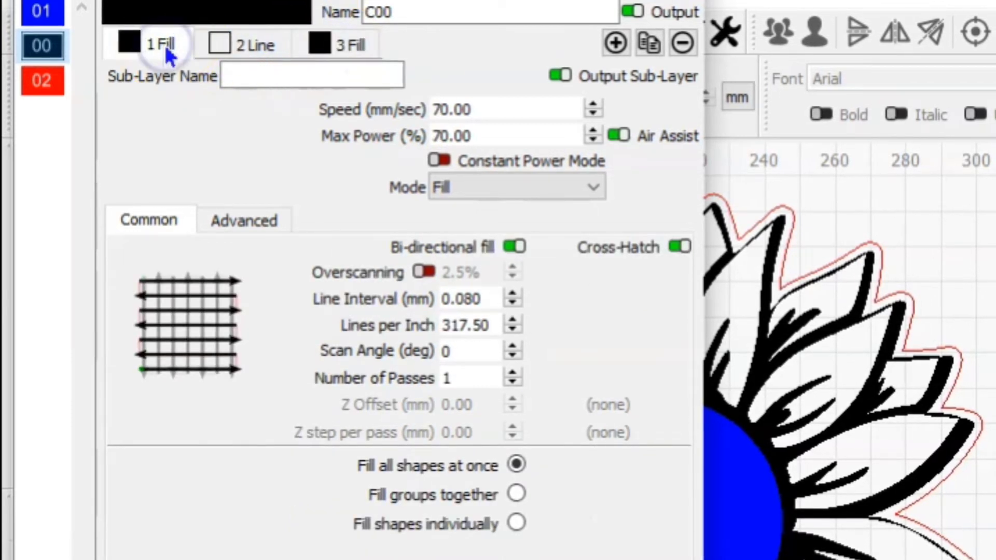
click(52, 81)
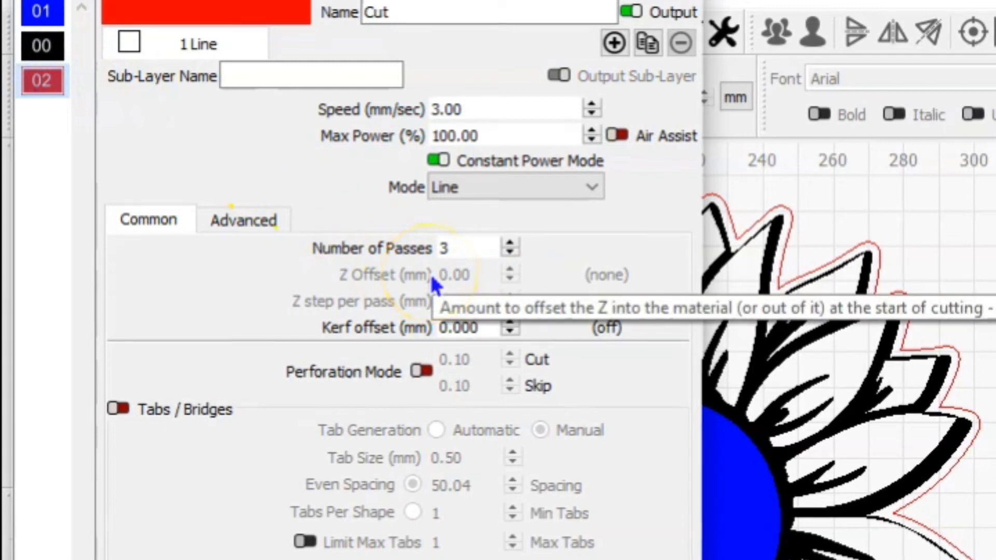
click(554, 335)
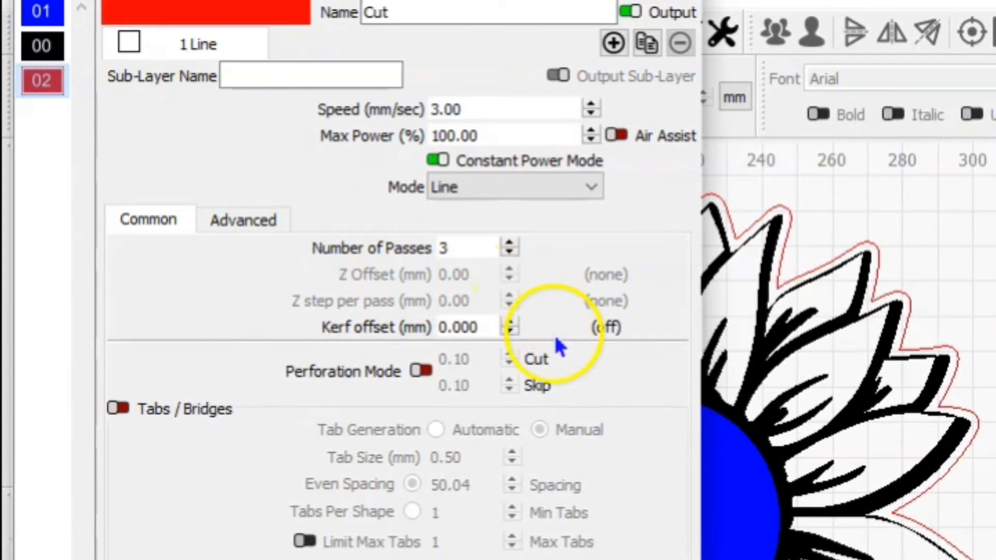